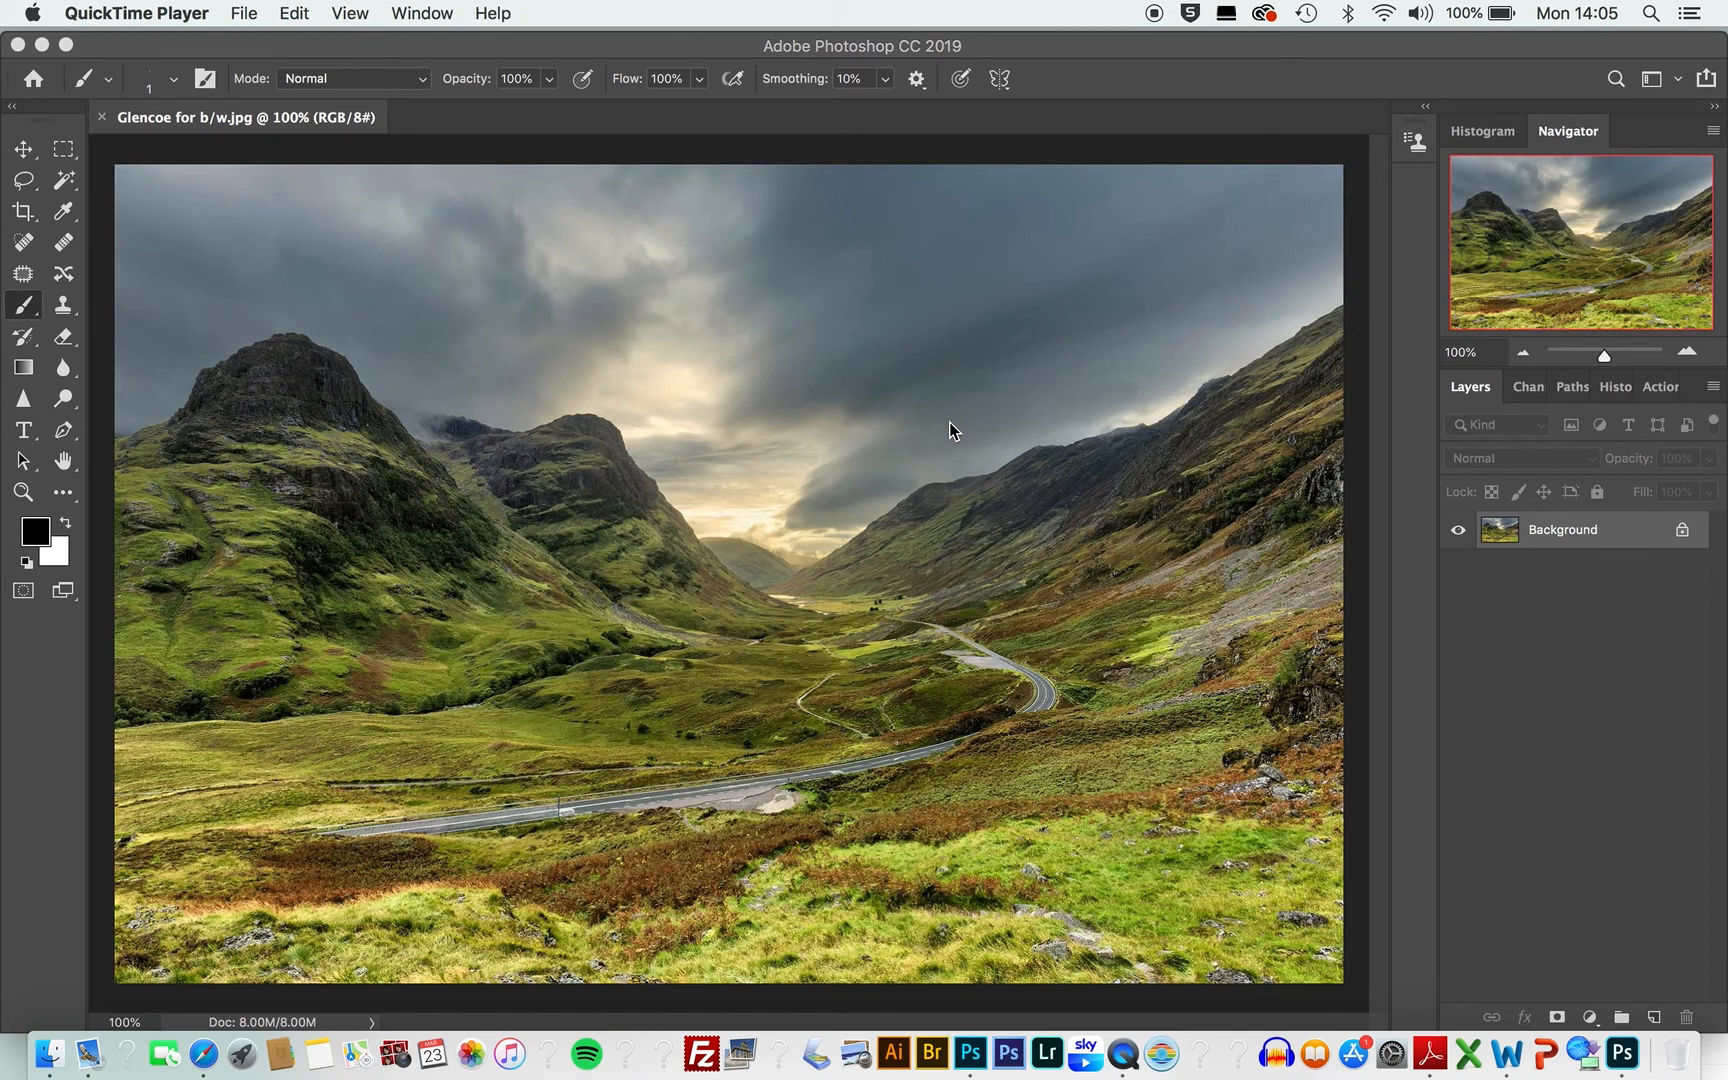
# Step: Duplicate the Glencoe image as 'Glencoe for b/w copy'
pyautogui.click(463, 52)
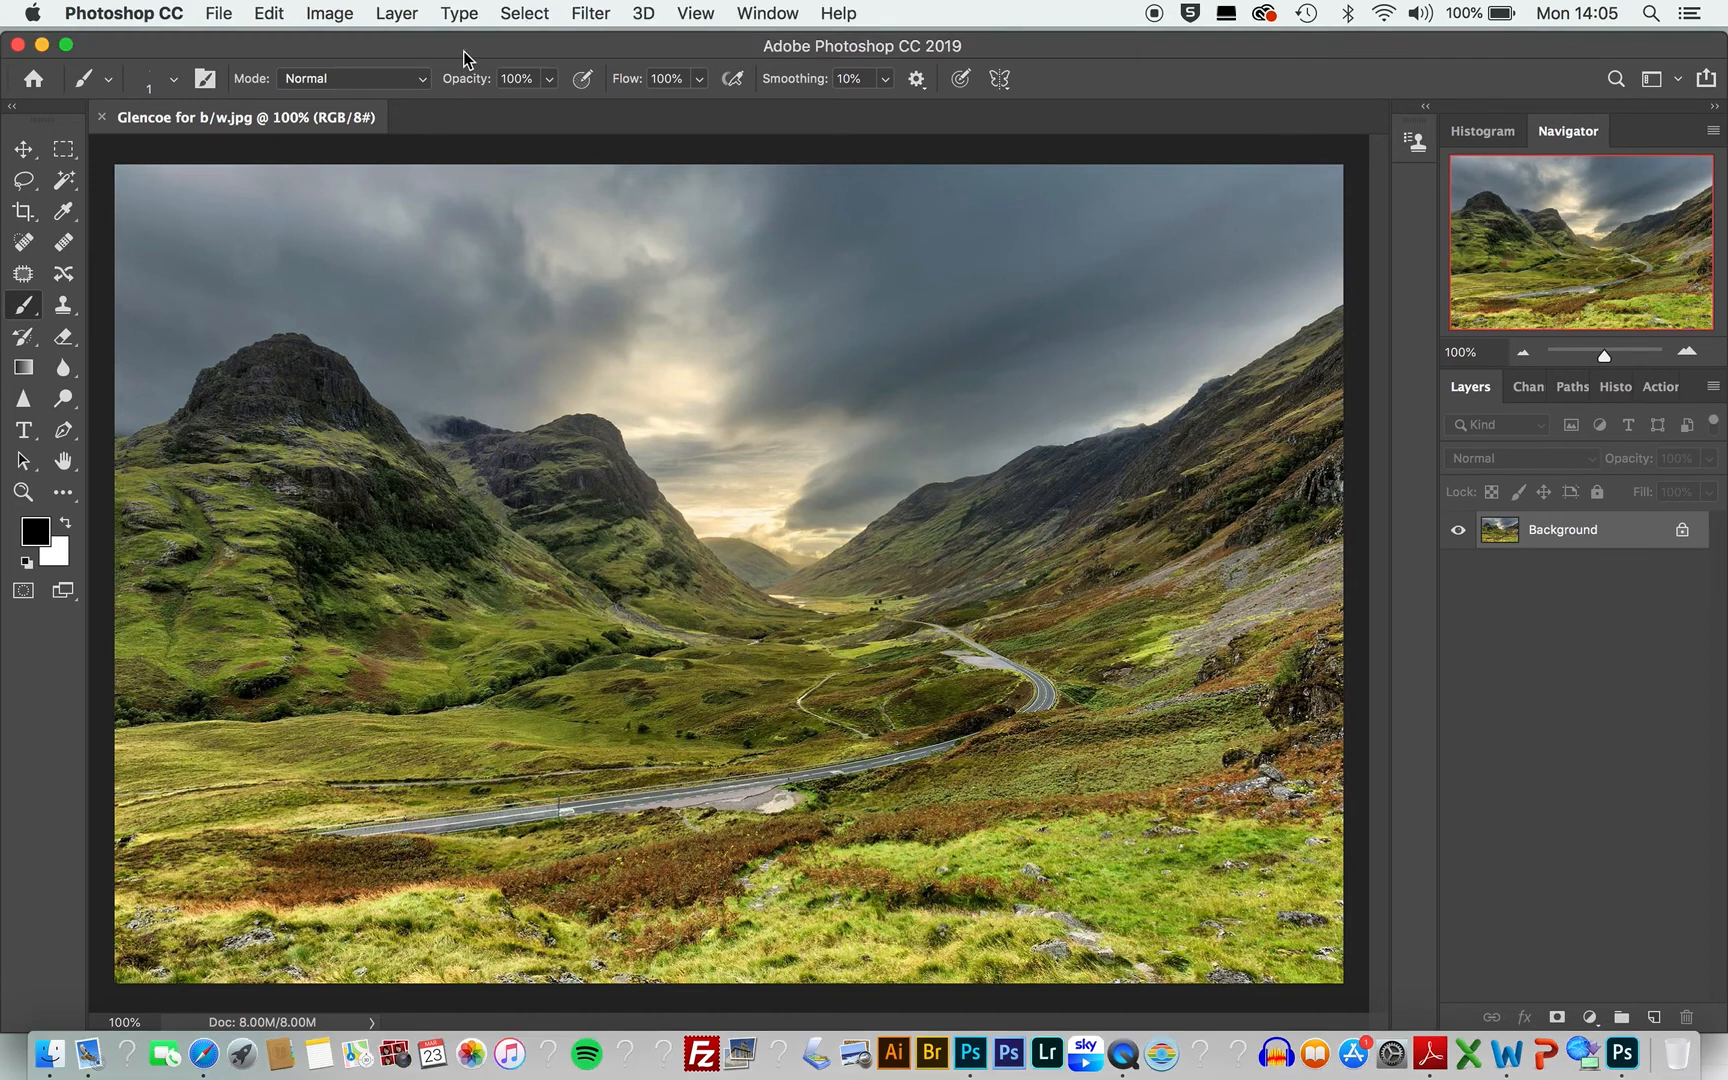
pyautogui.click(332, 18)
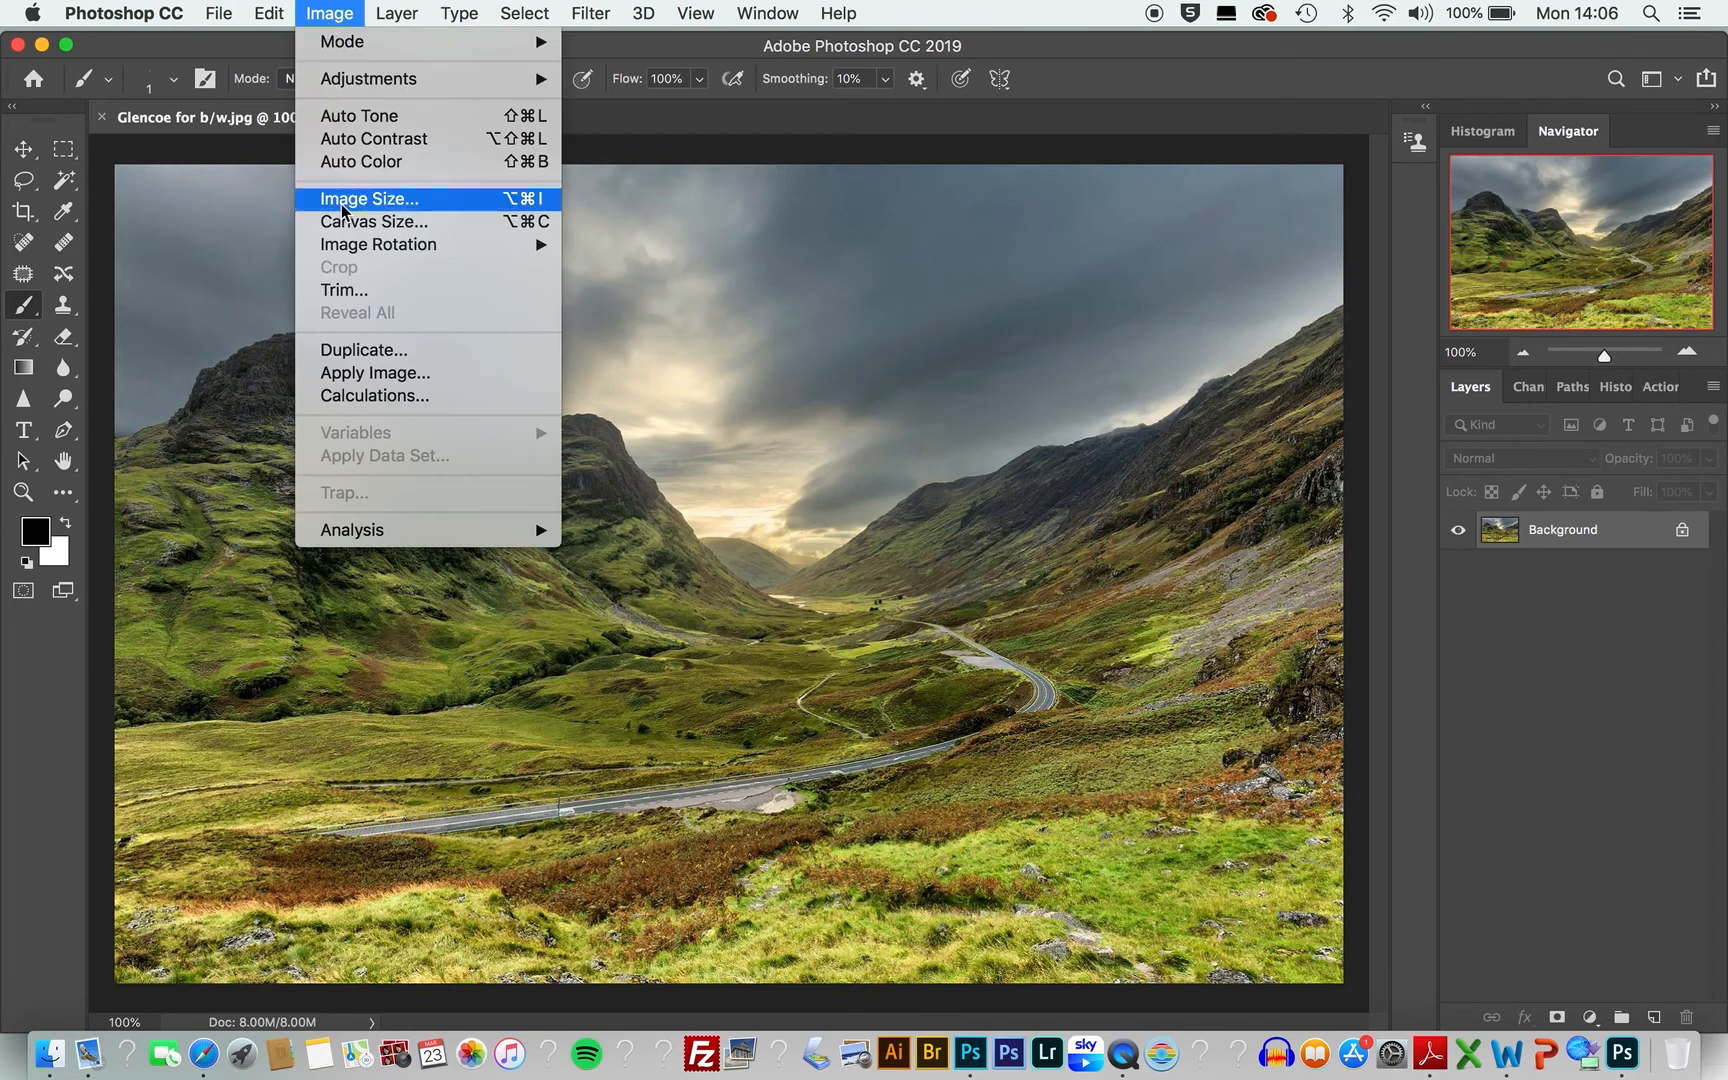
pyautogui.click(368, 349)
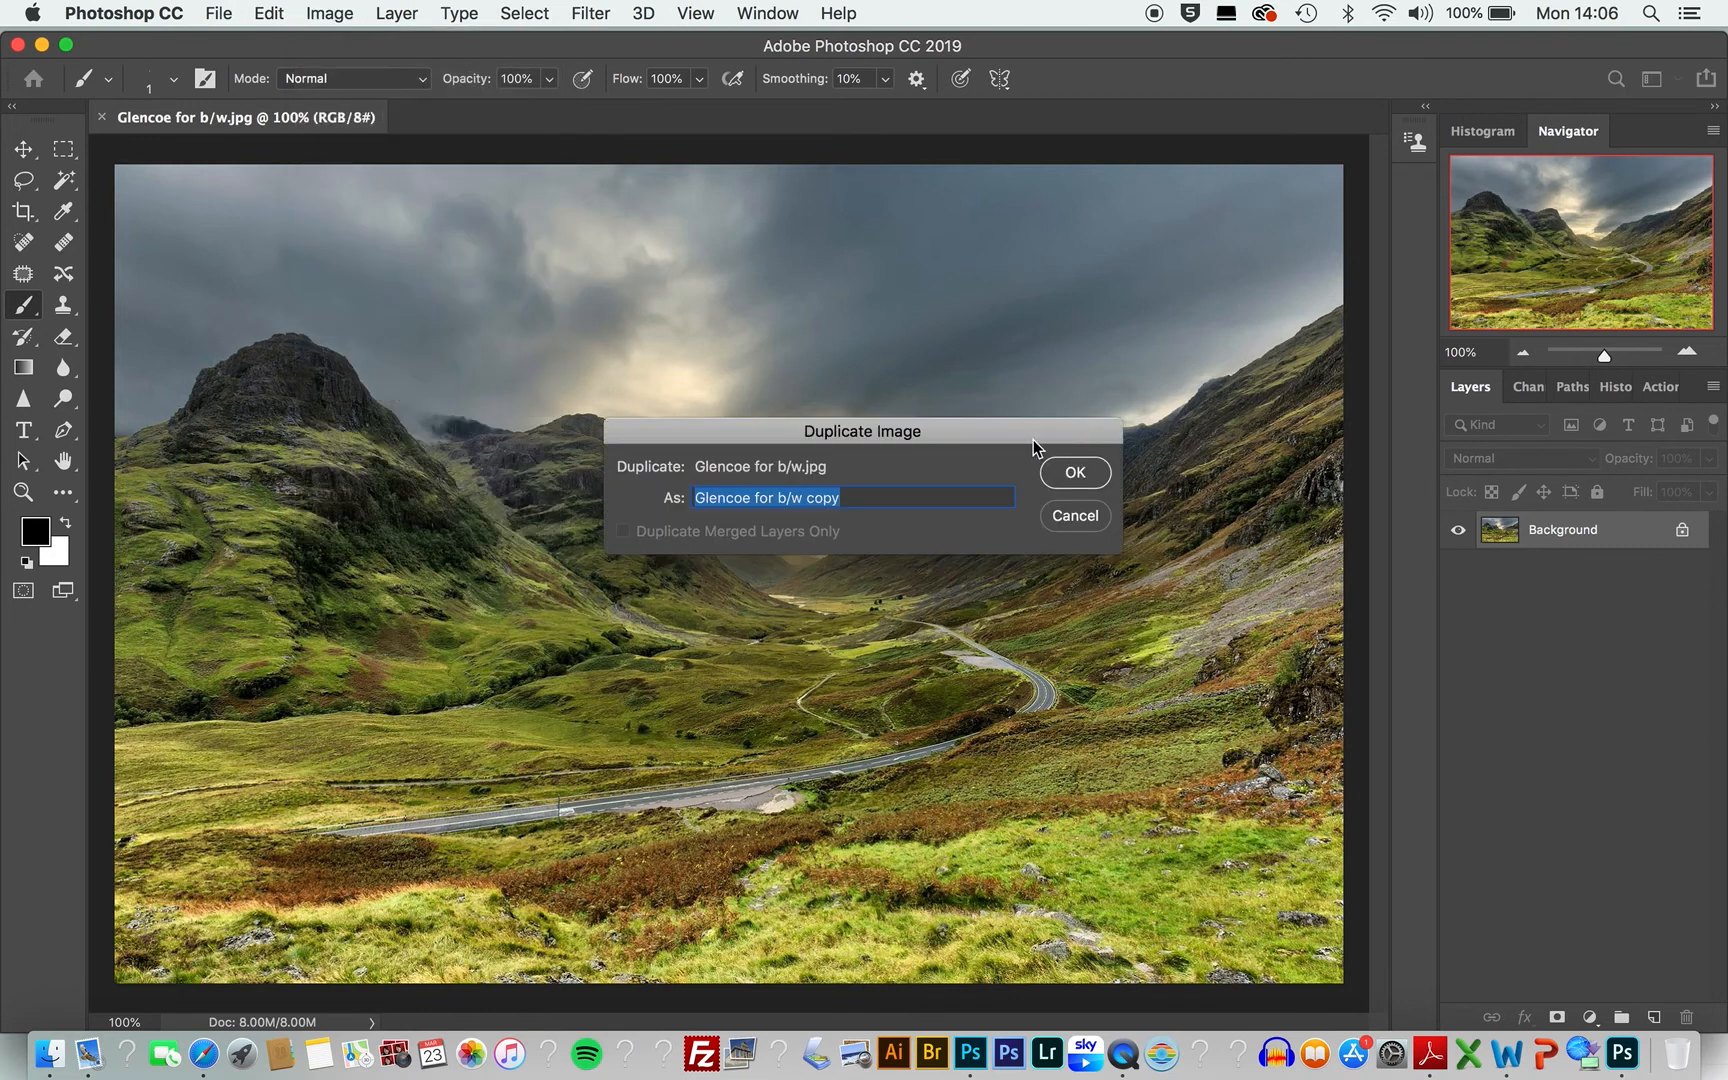
pyautogui.click(1069, 478)
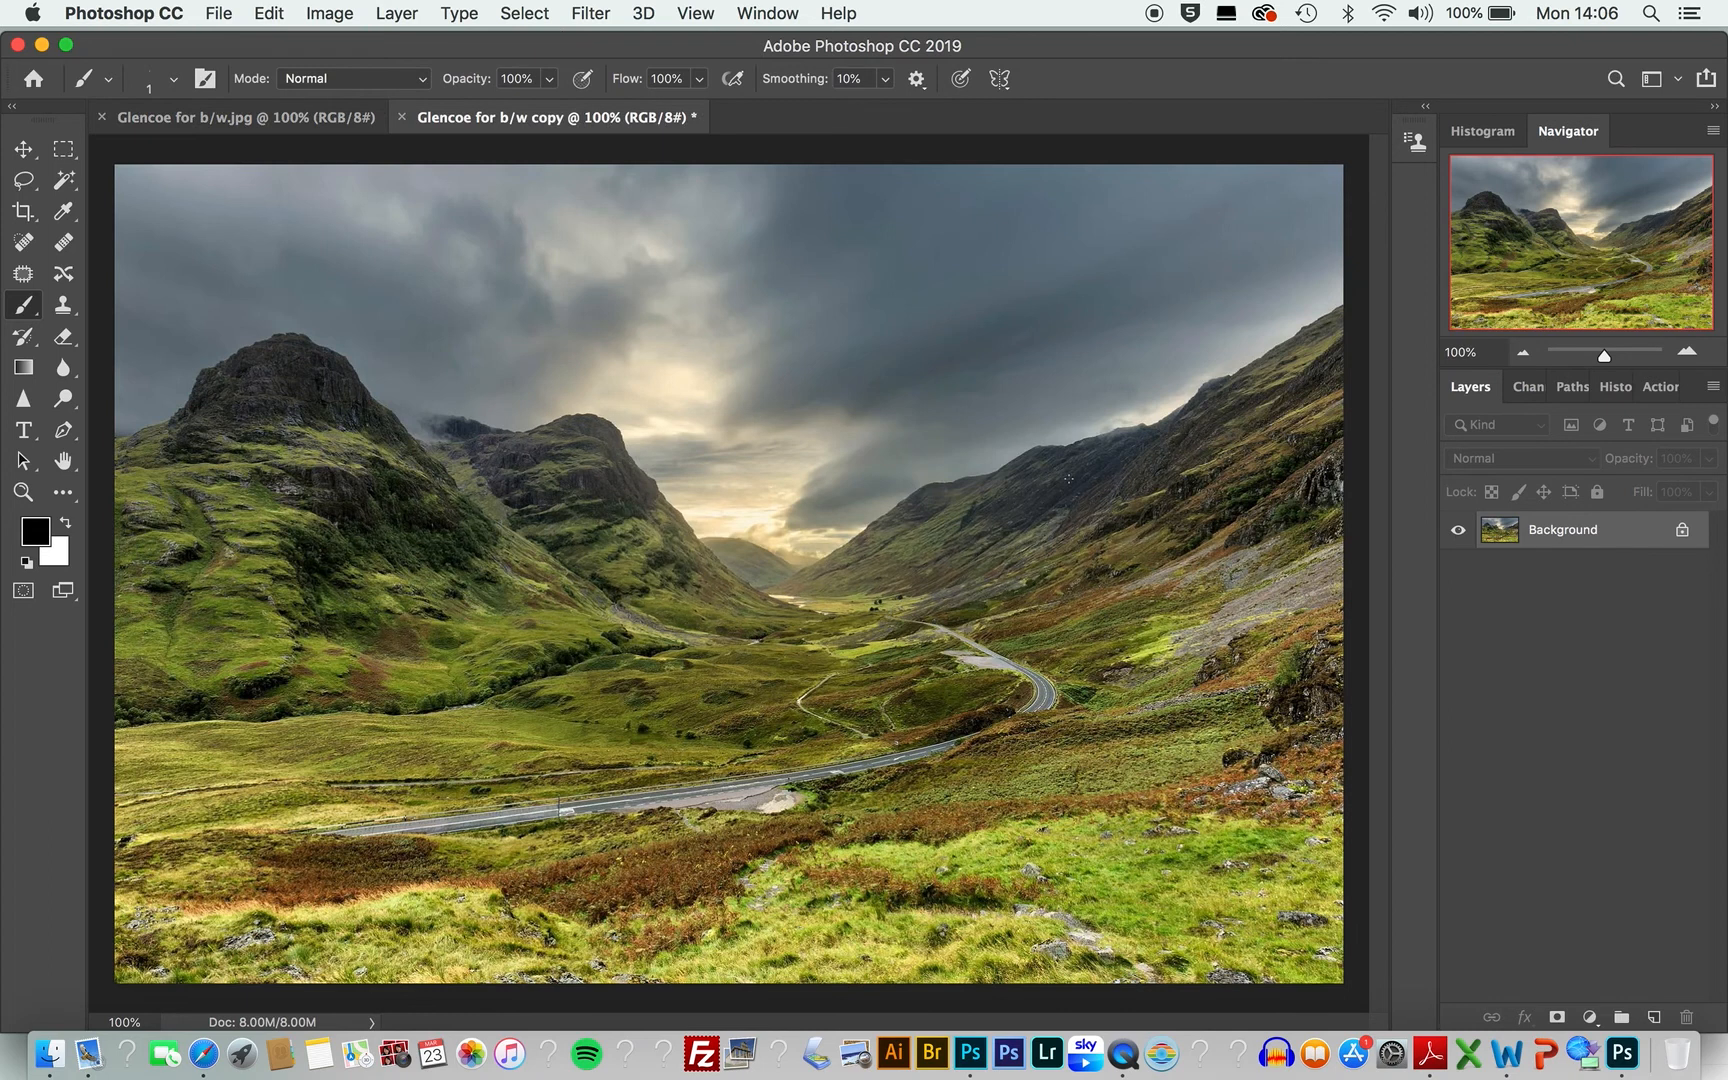
# Step: Duplicate the copy again as 'Glencoe for b/w copy 2'
pyautogui.click(324, 16)
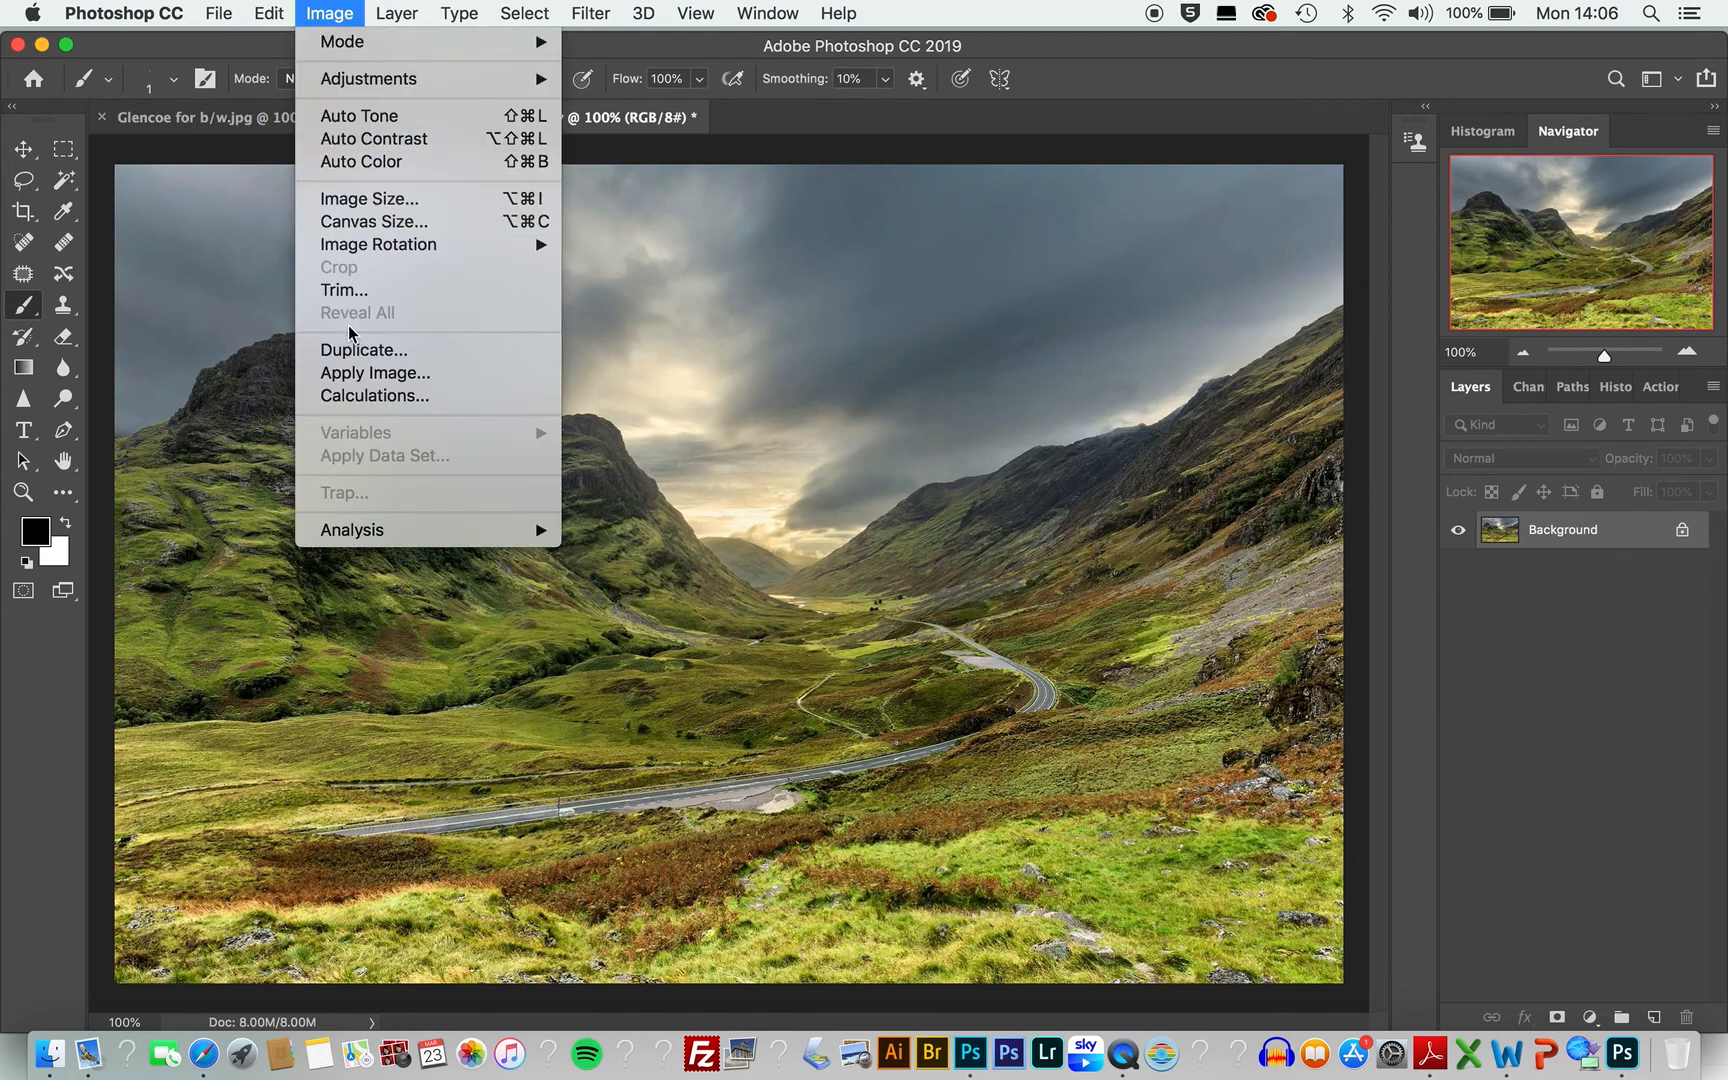
pyautogui.click(350, 350)
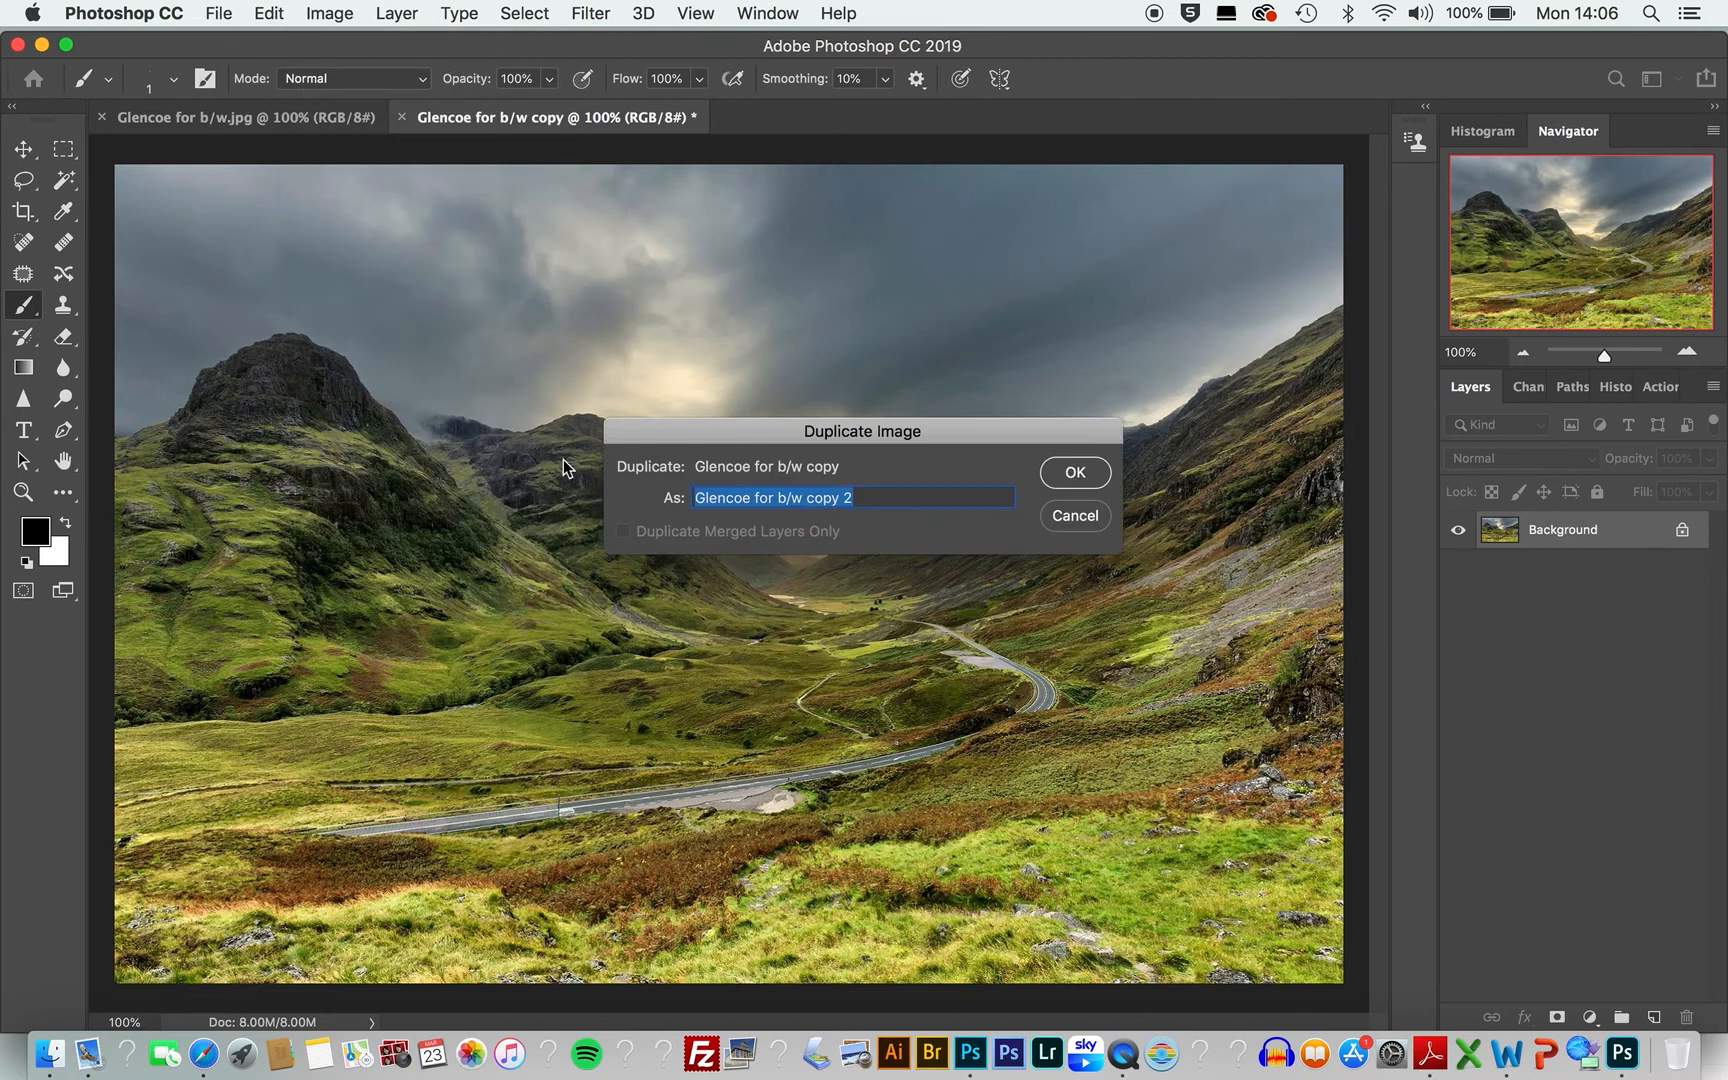
pyautogui.click(1070, 477)
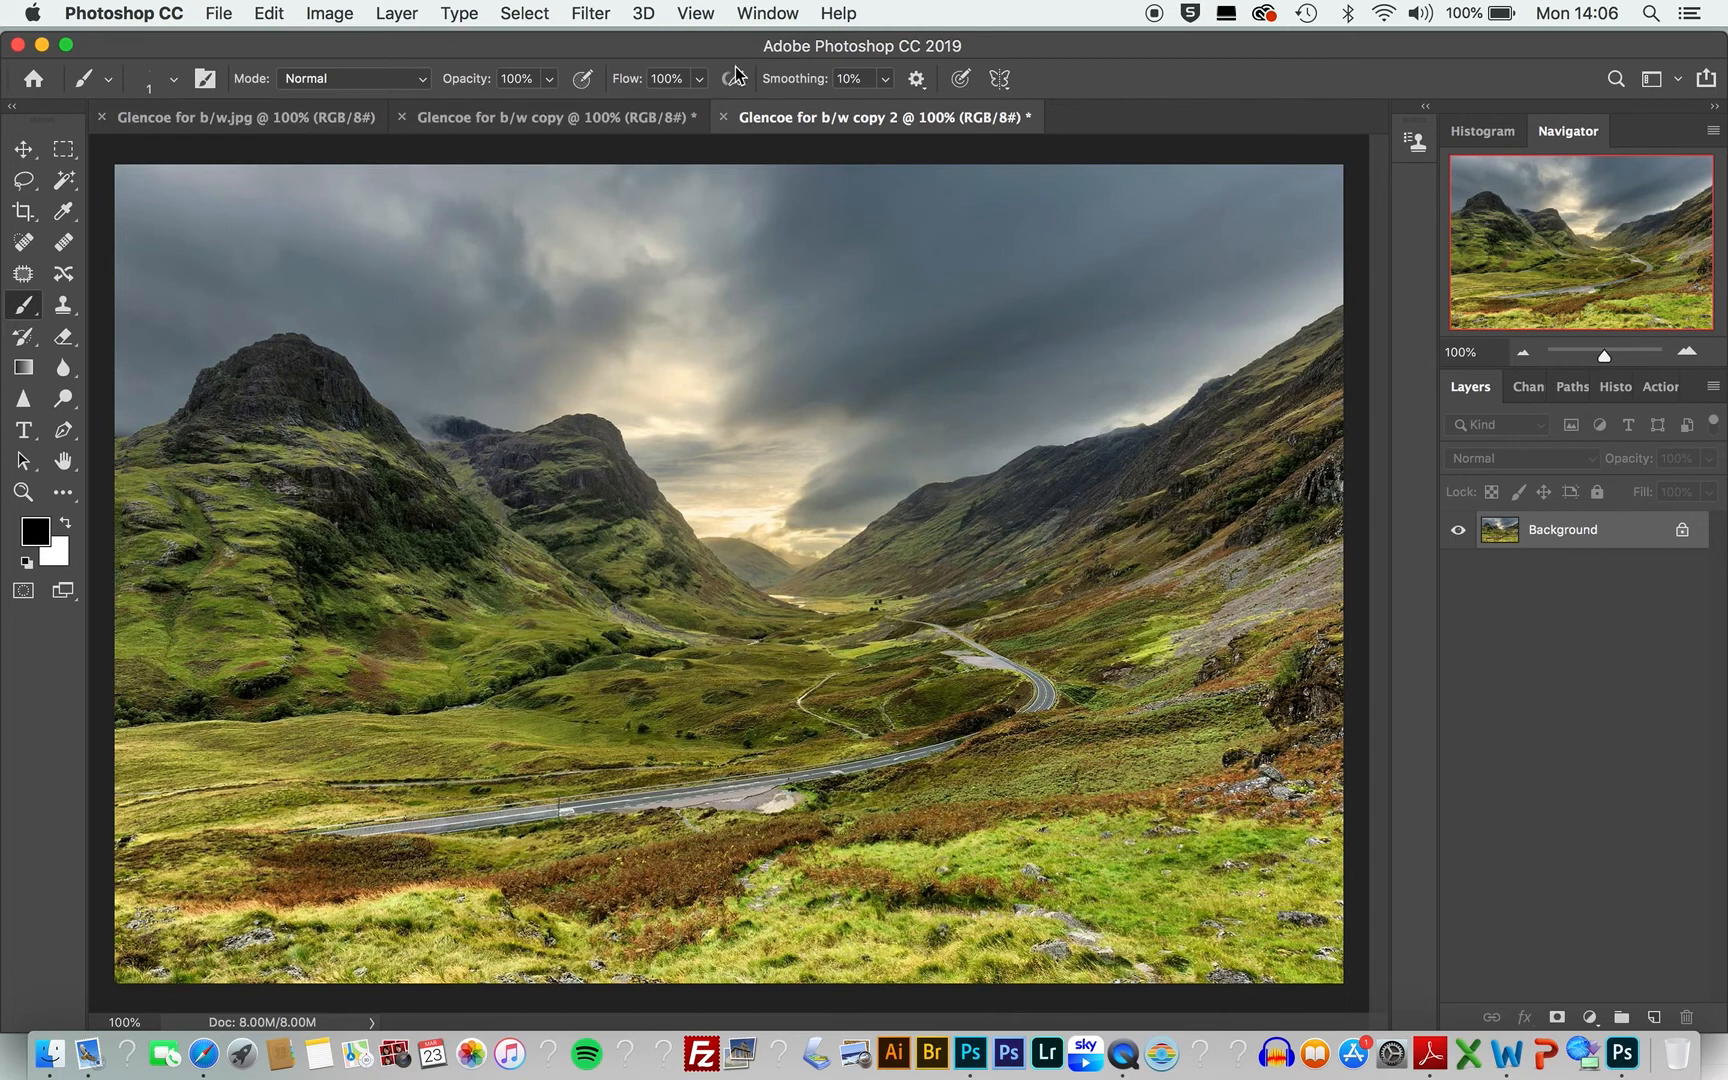
# Step: Convert the 'Glencoe for b/w copy' image to black and white with the Black & White adjustment
pyautogui.click(522, 117)
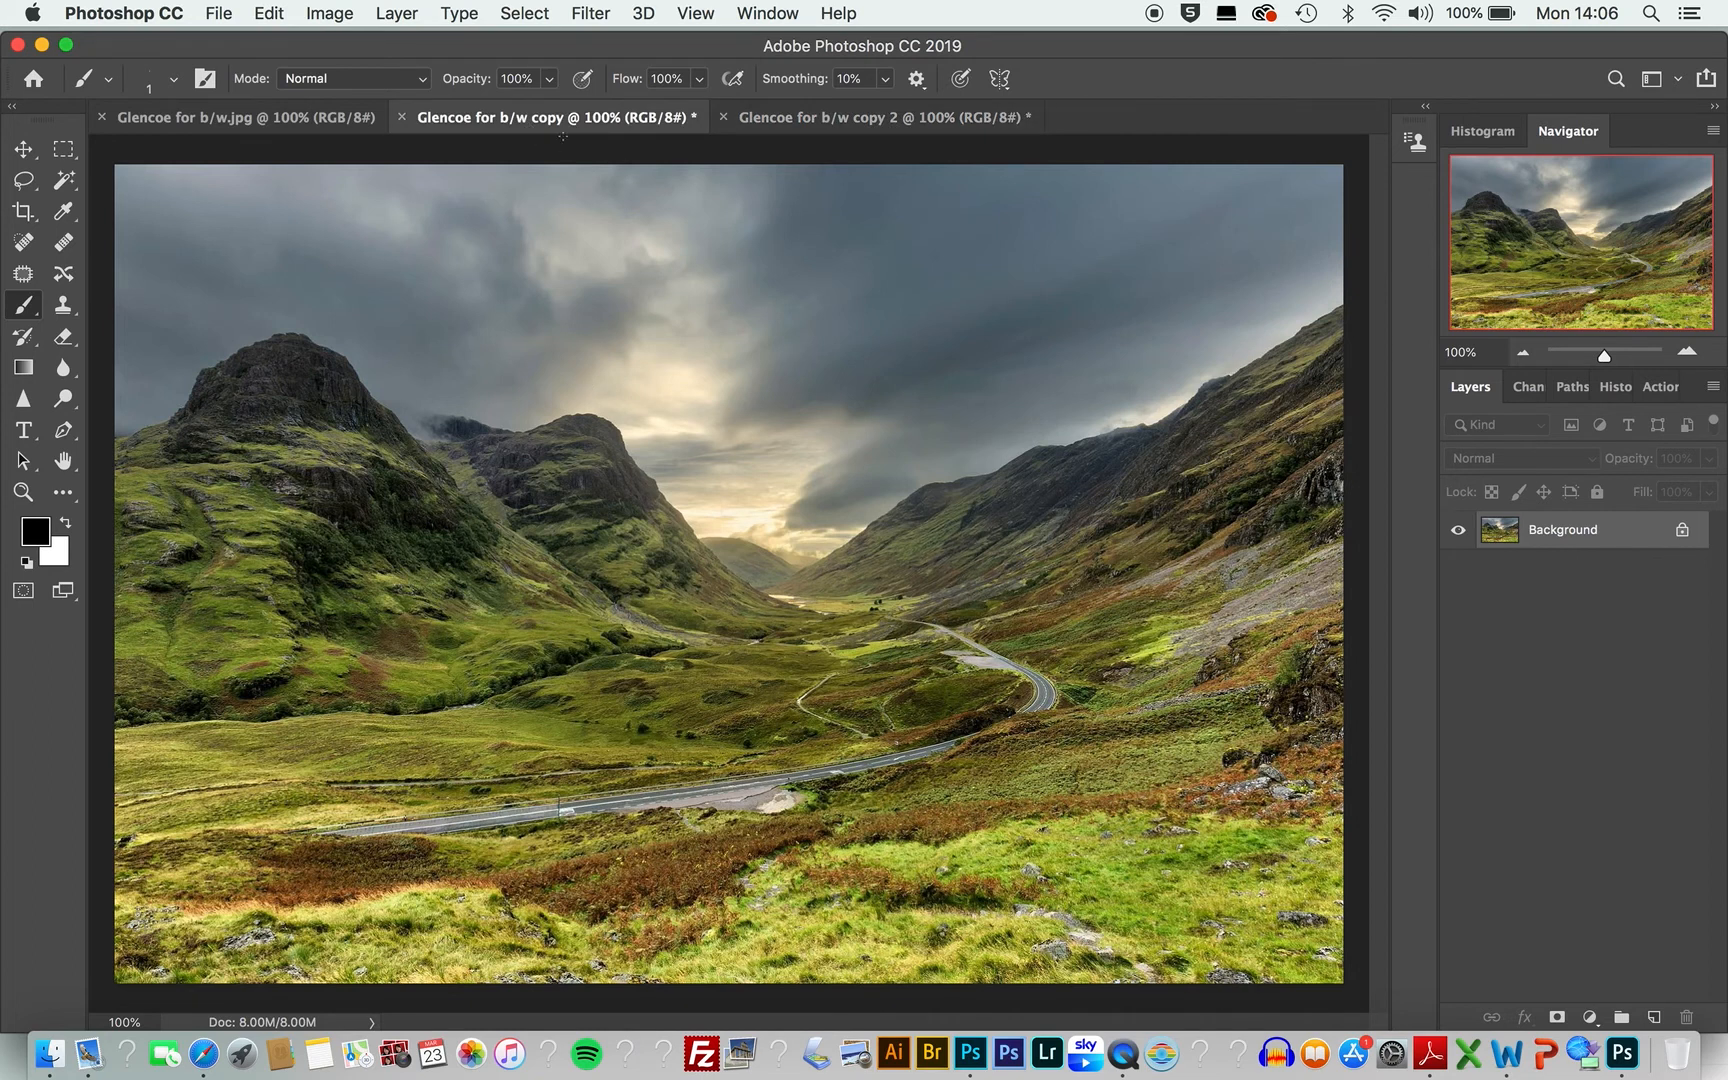
pyautogui.click(333, 16)
pyautogui.click(329, 14)
pyautogui.click(324, 8)
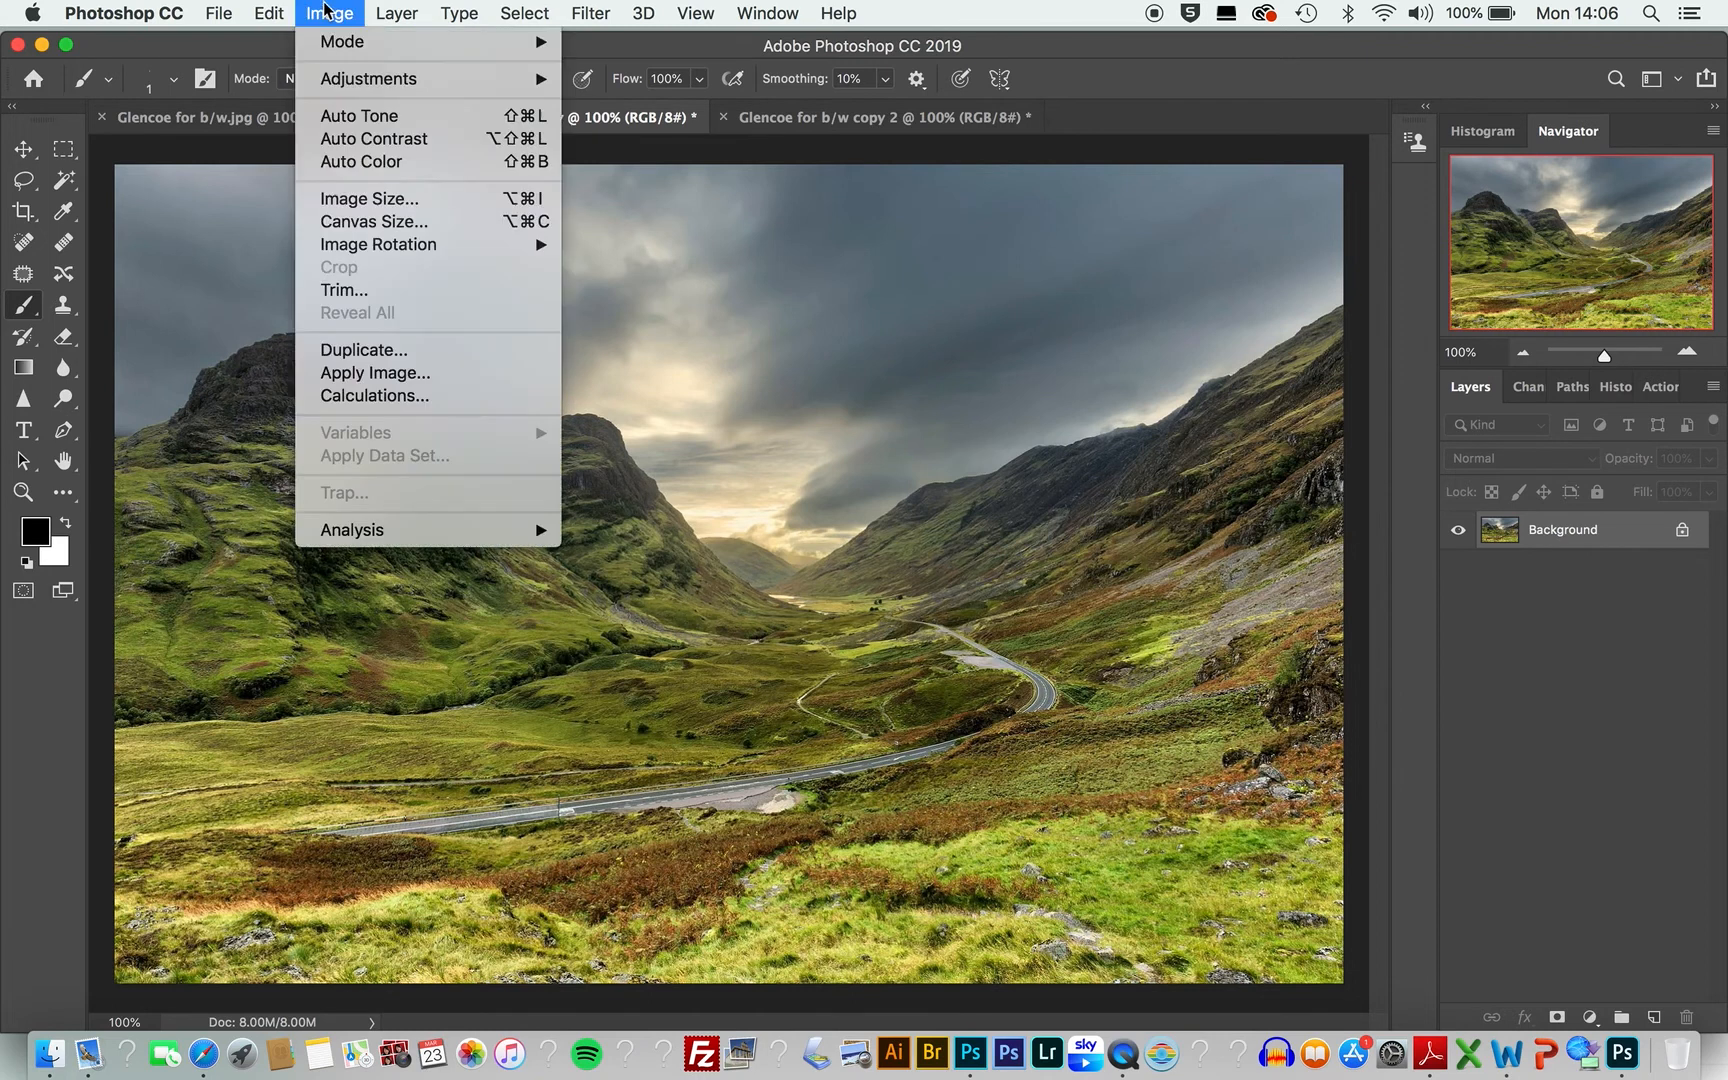
pyautogui.moveTo(325, 84)
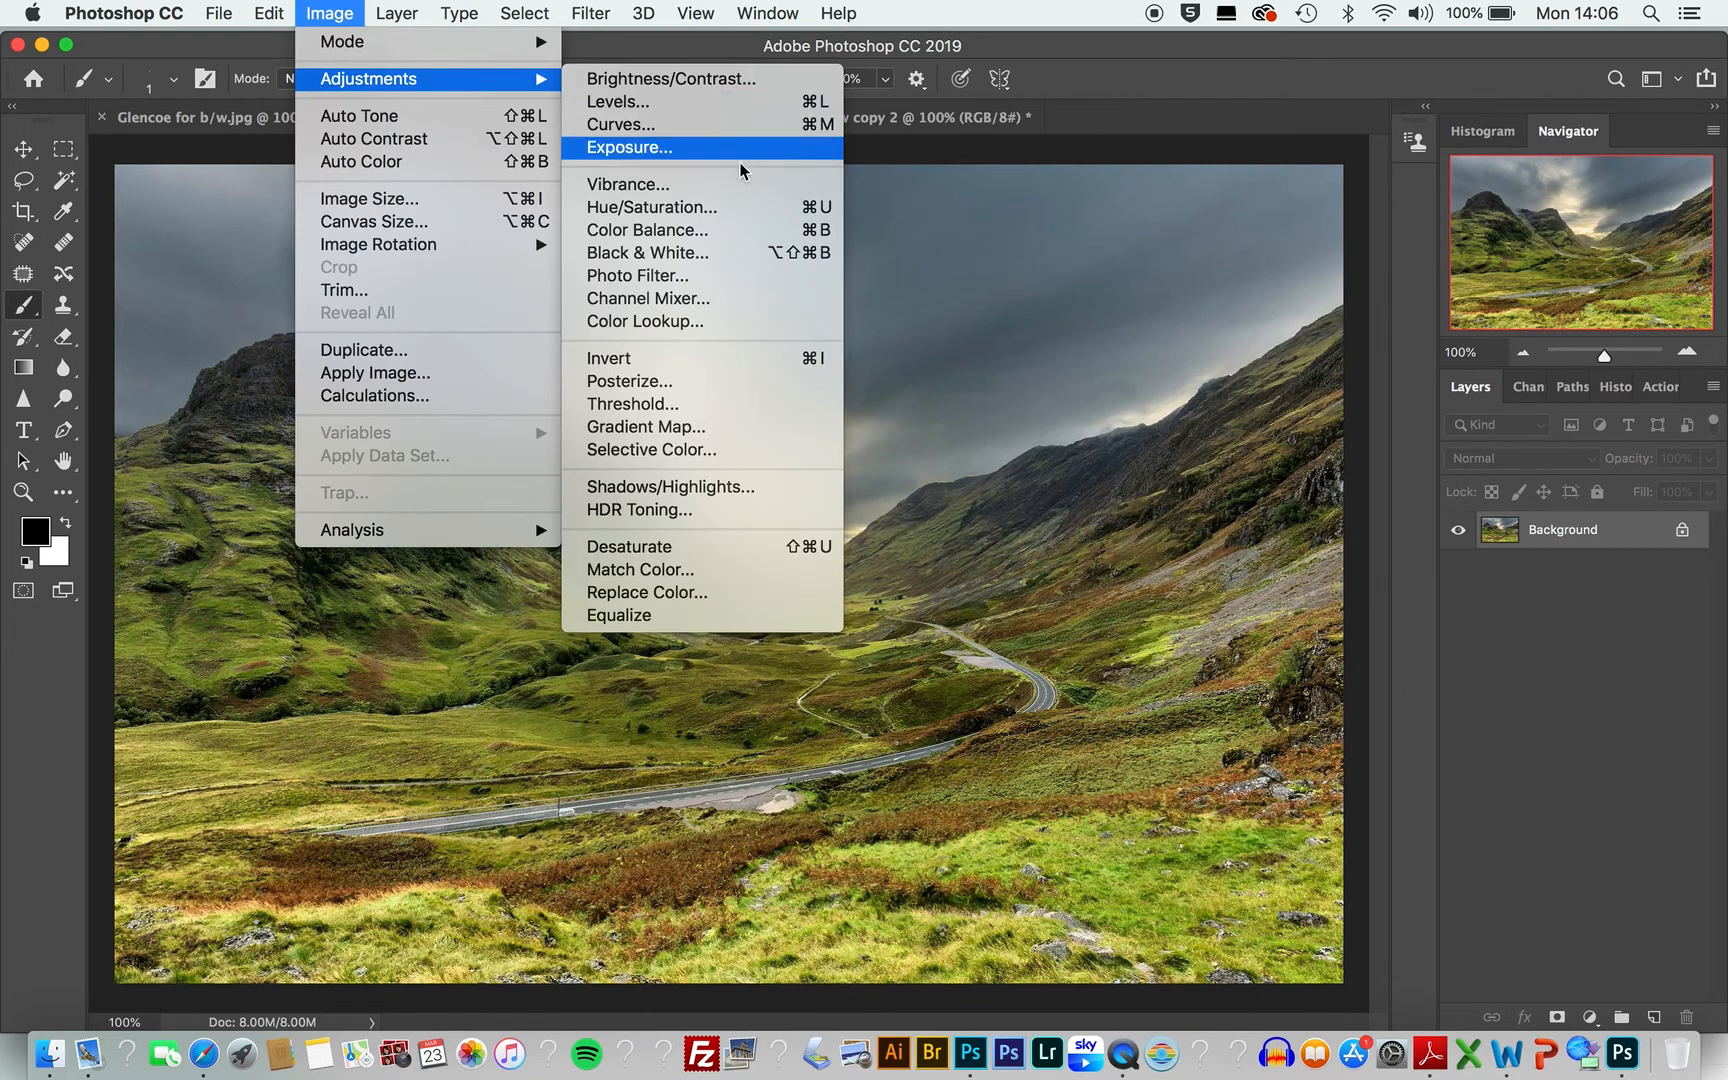
pyautogui.click(732, 254)
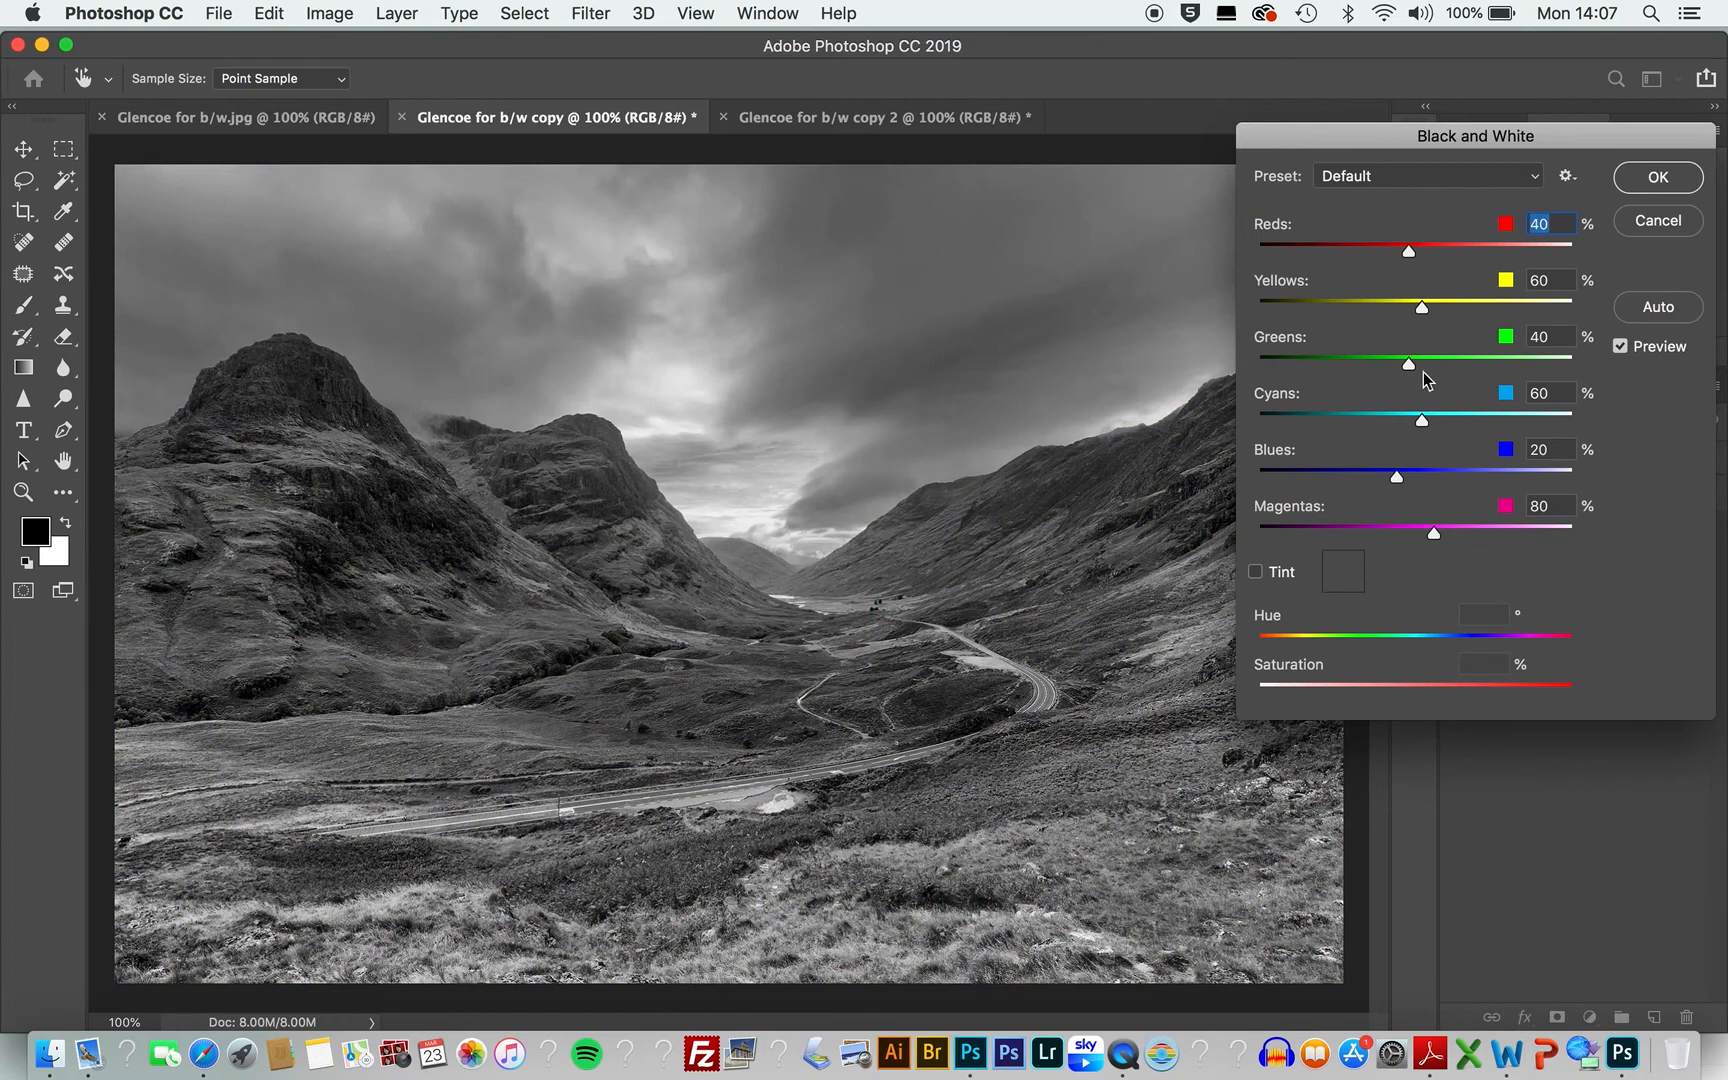
pyautogui.moveTo(1410, 364)
pyautogui.mouseDown()
pyautogui.moveTo(1297, 367)
pyautogui.moveTo(1548, 411)
pyautogui.moveTo(1256, 406)
pyautogui.moveTo(1409, 388)
pyautogui.mouseUp()
pyautogui.click(1672, 175)
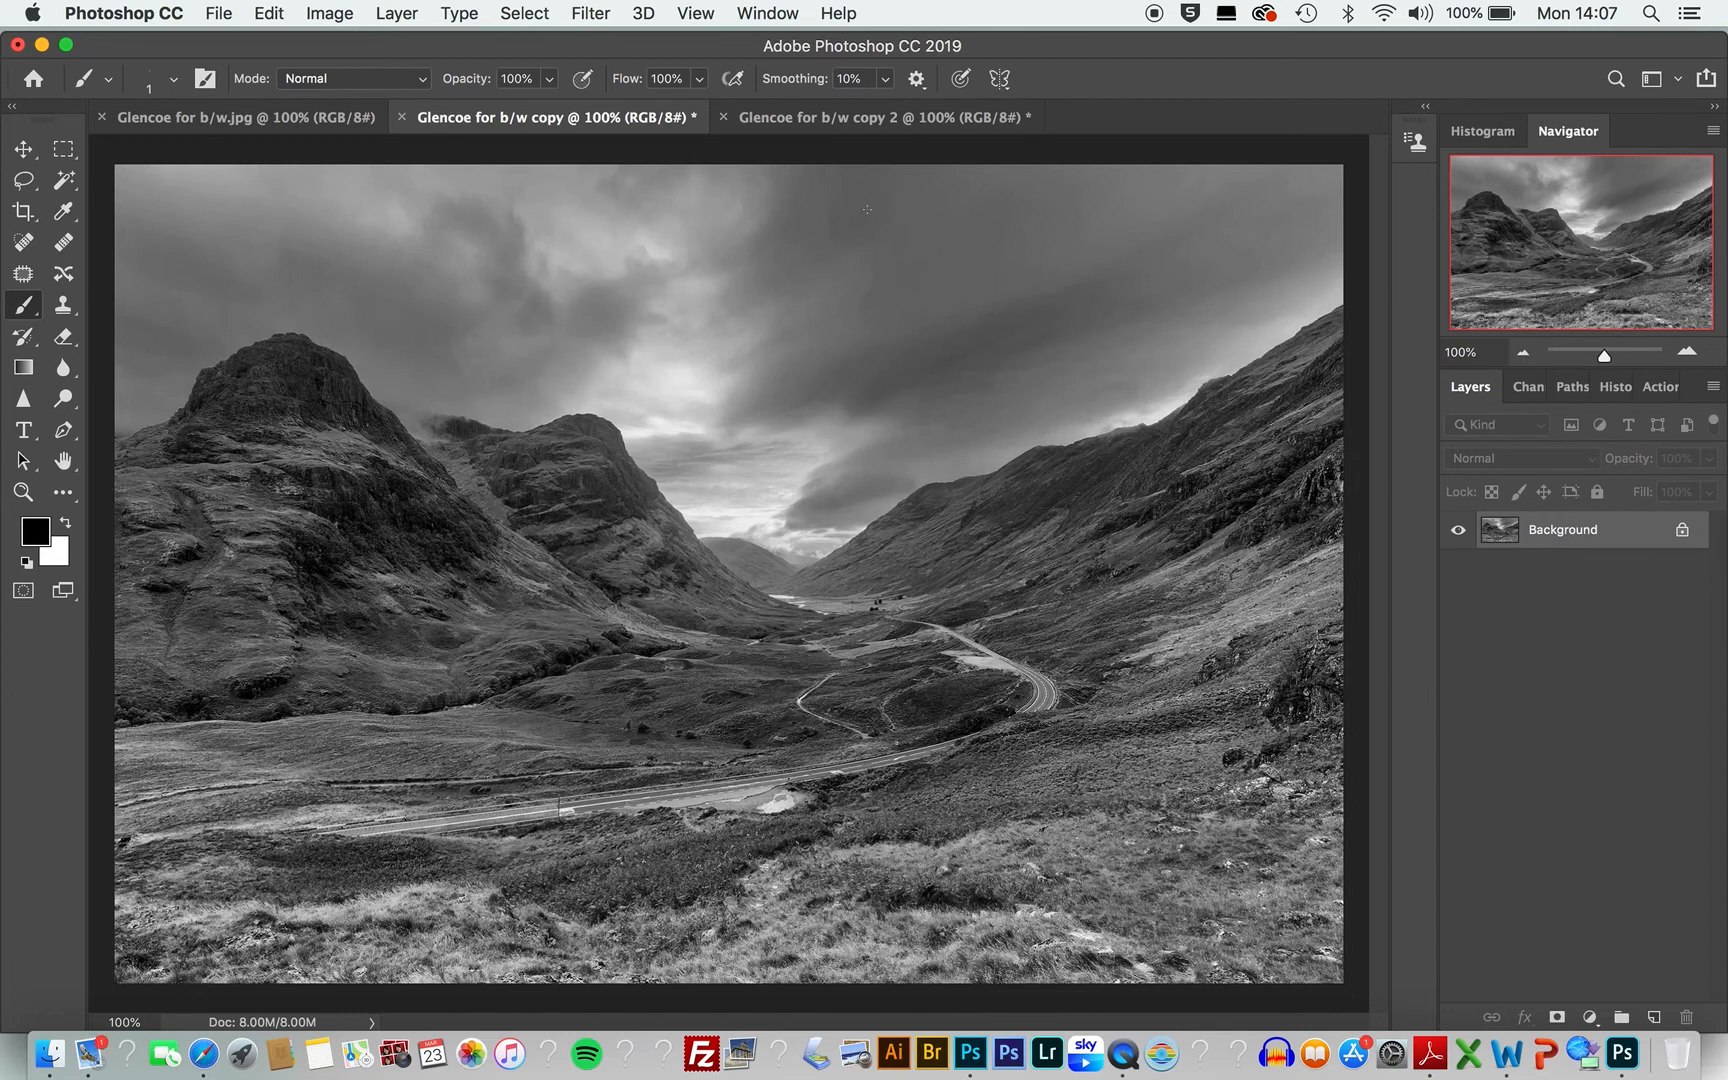
# Step: Convert the 'Glencoe for b/w copy 2' image to black and white with default Black & White settings
pyautogui.click(849, 121)
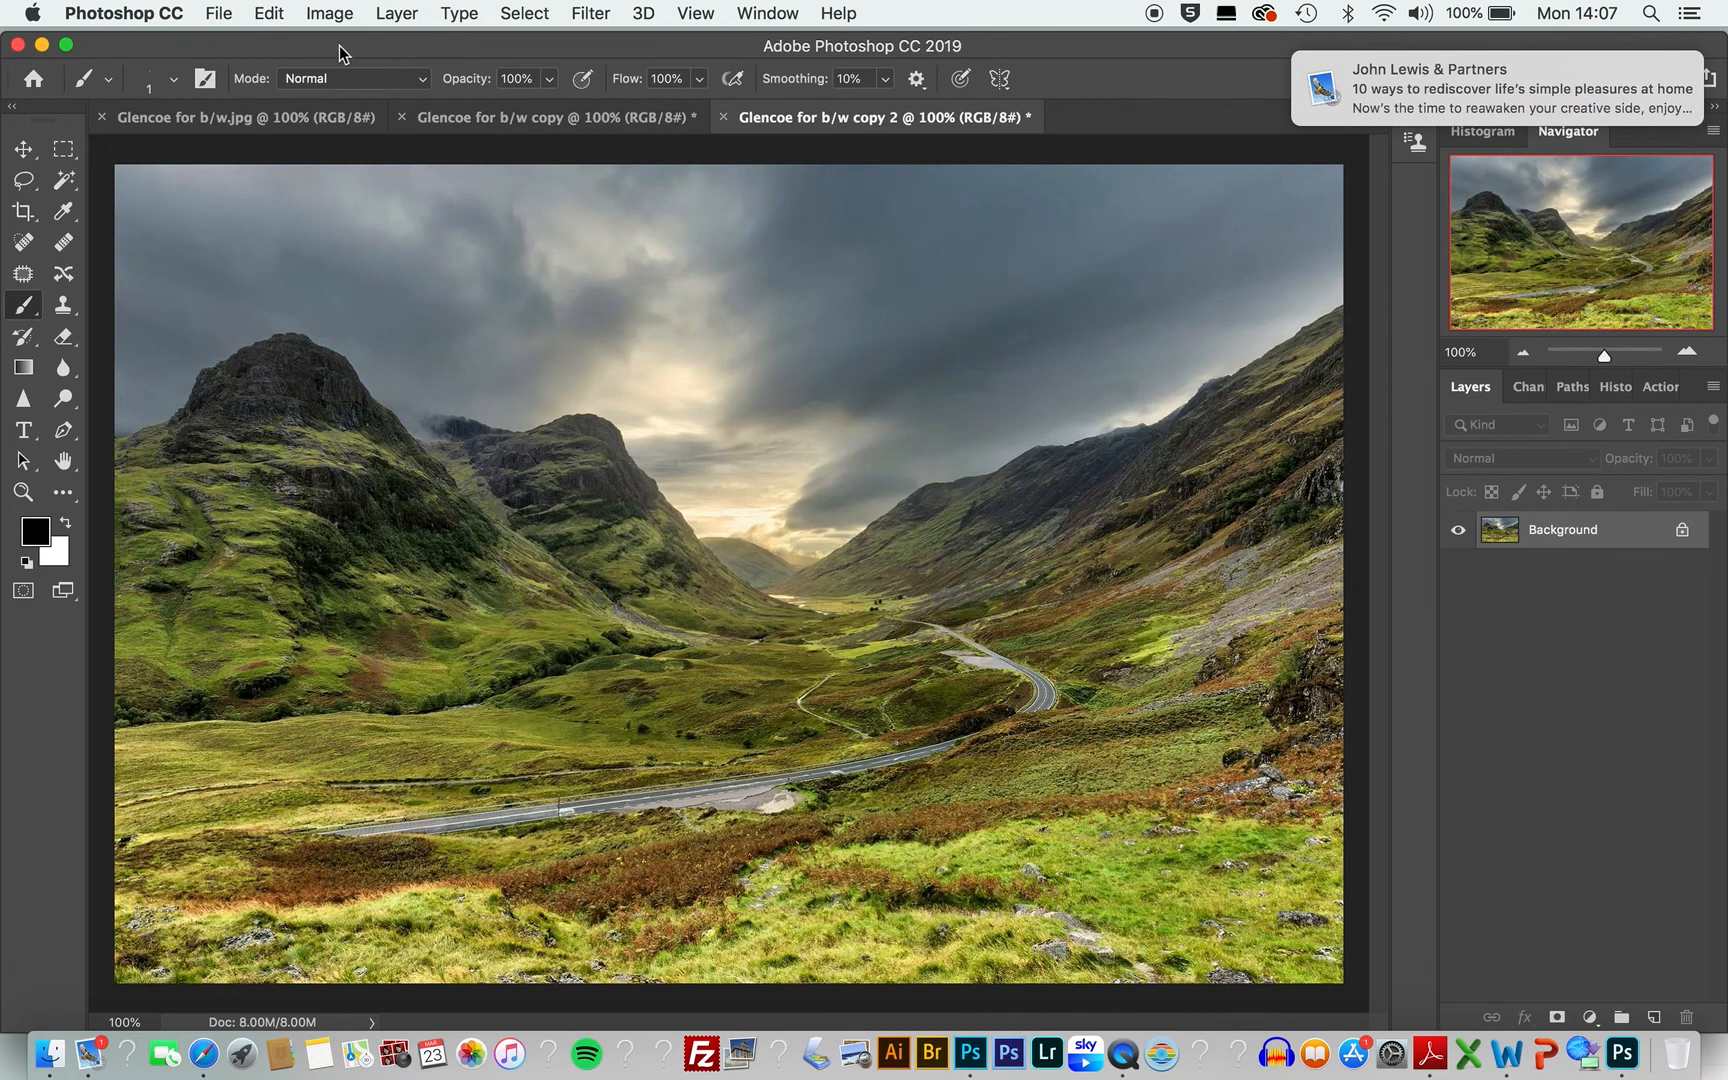
pyautogui.click(327, 20)
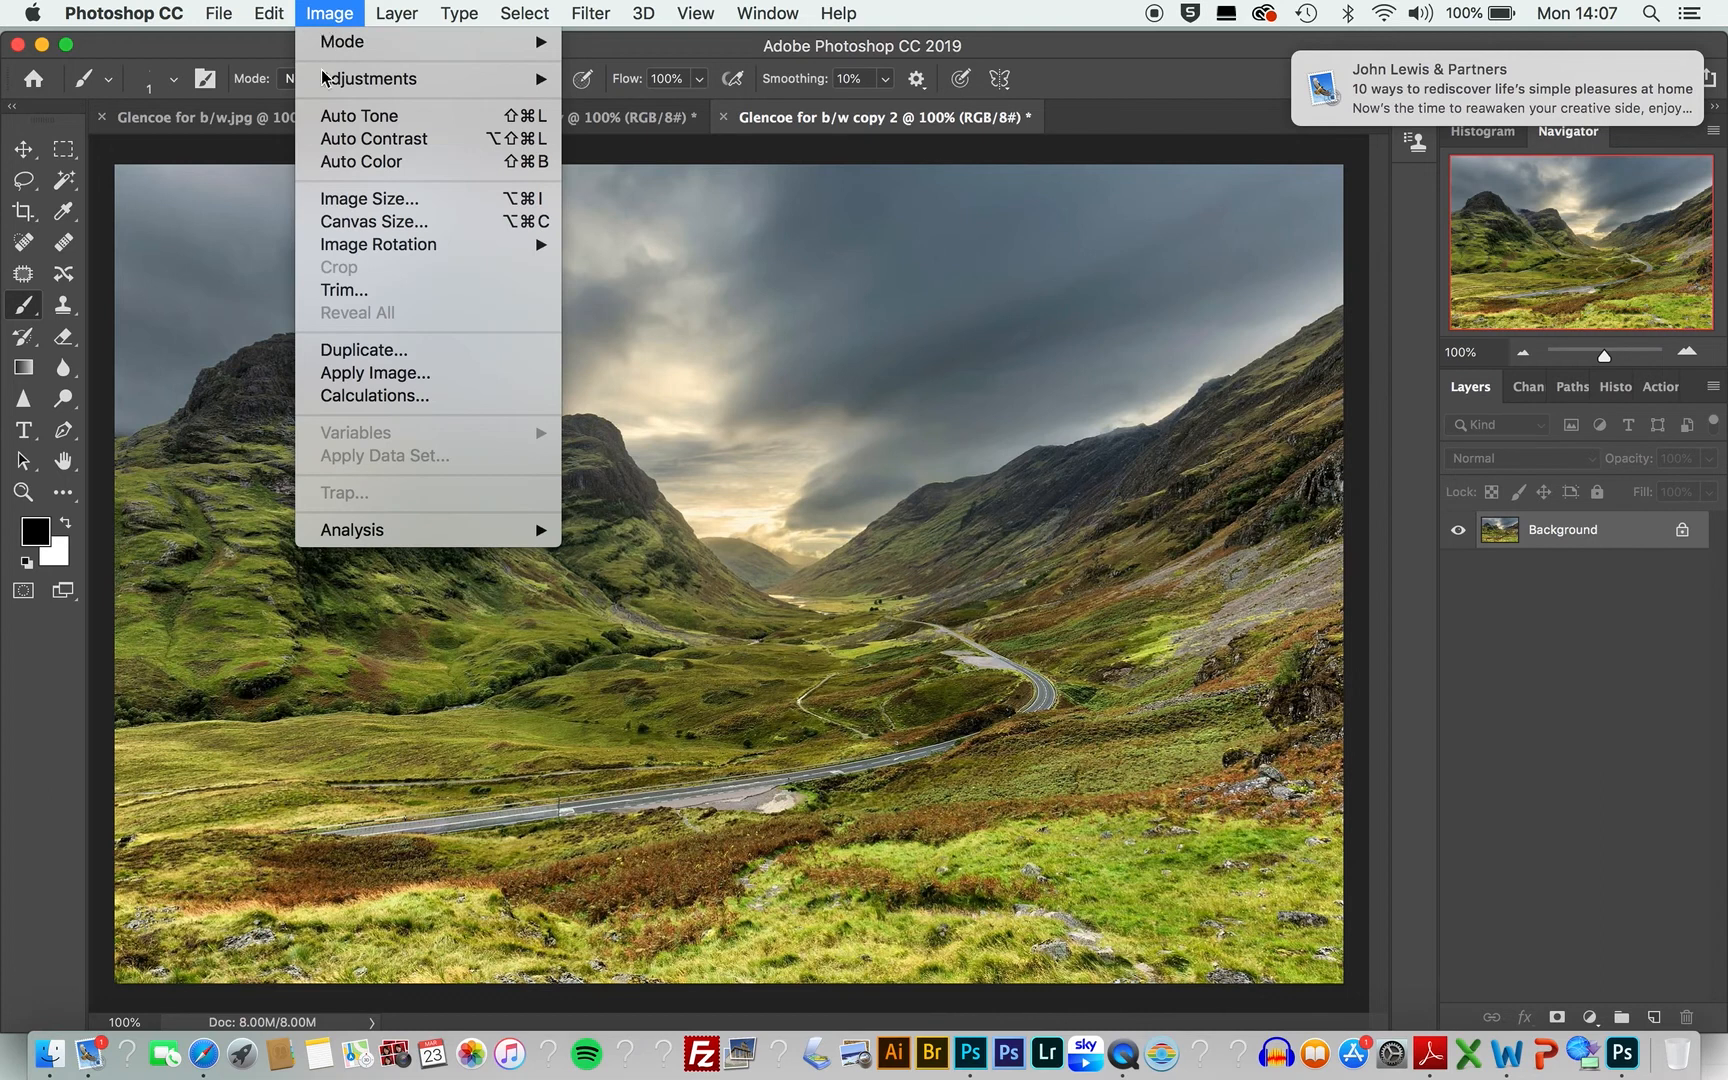
pyautogui.moveTo(327, 80)
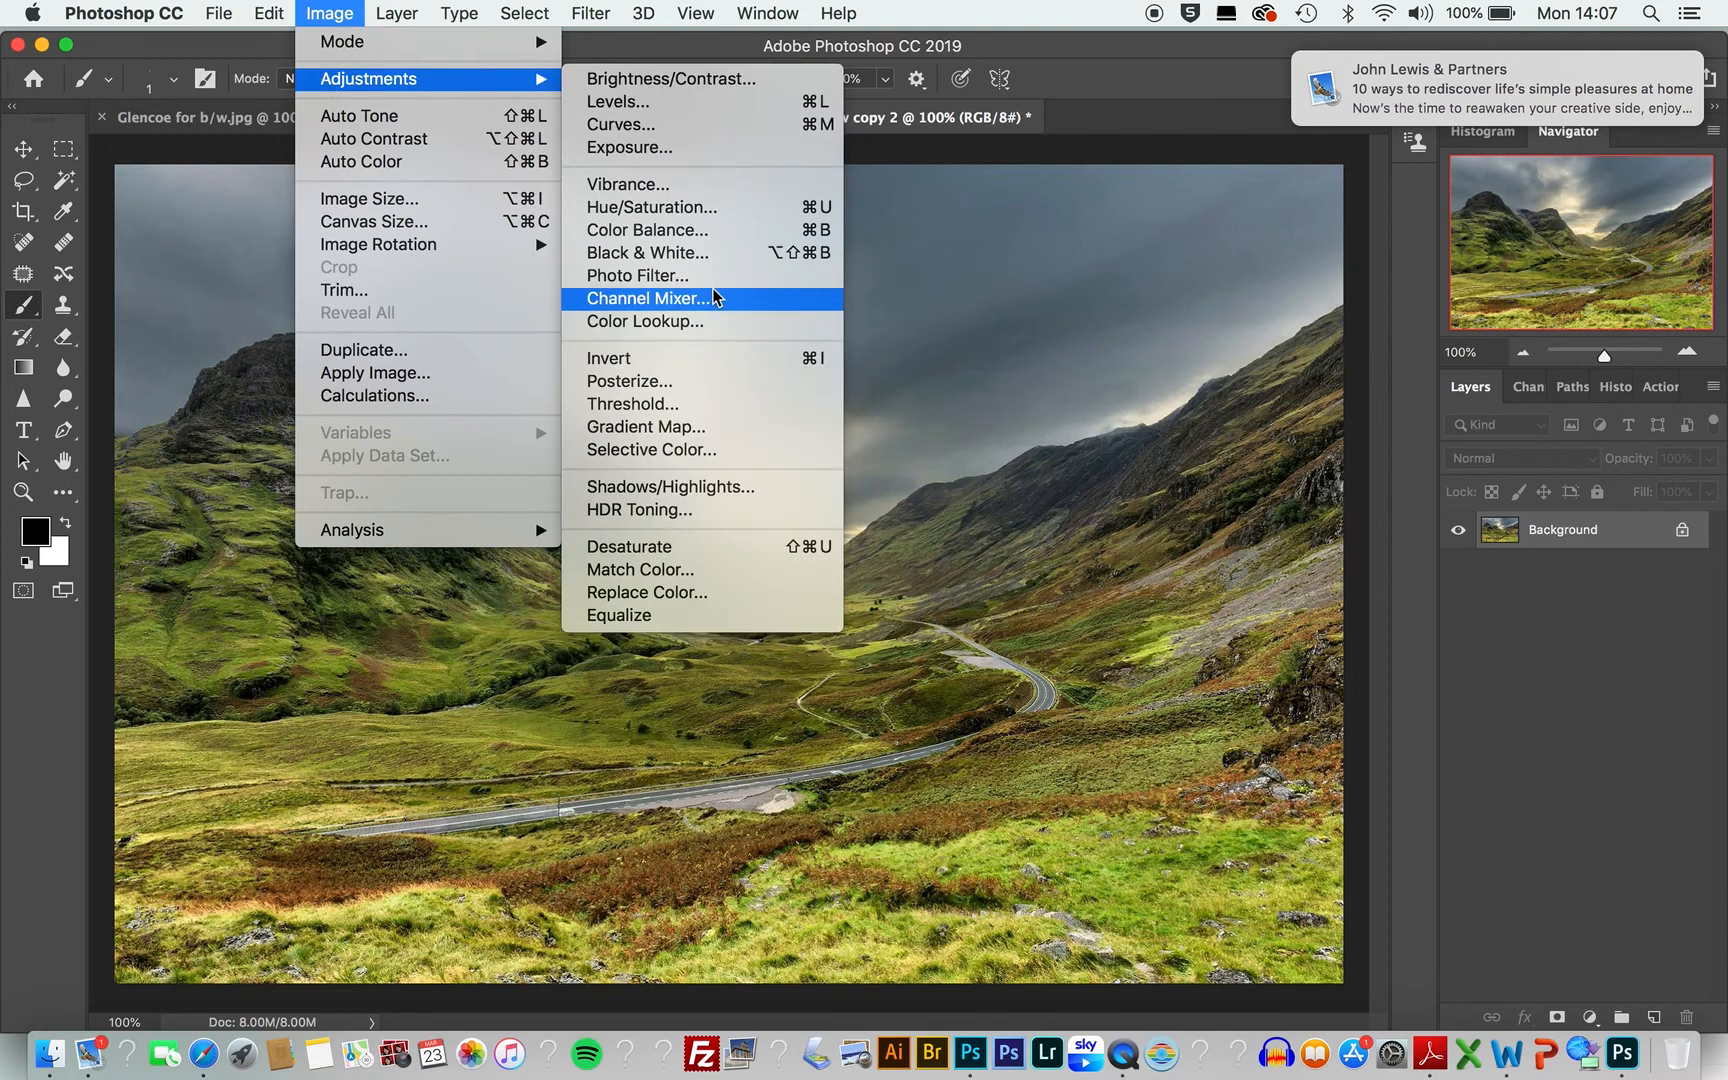
pyautogui.click(717, 253)
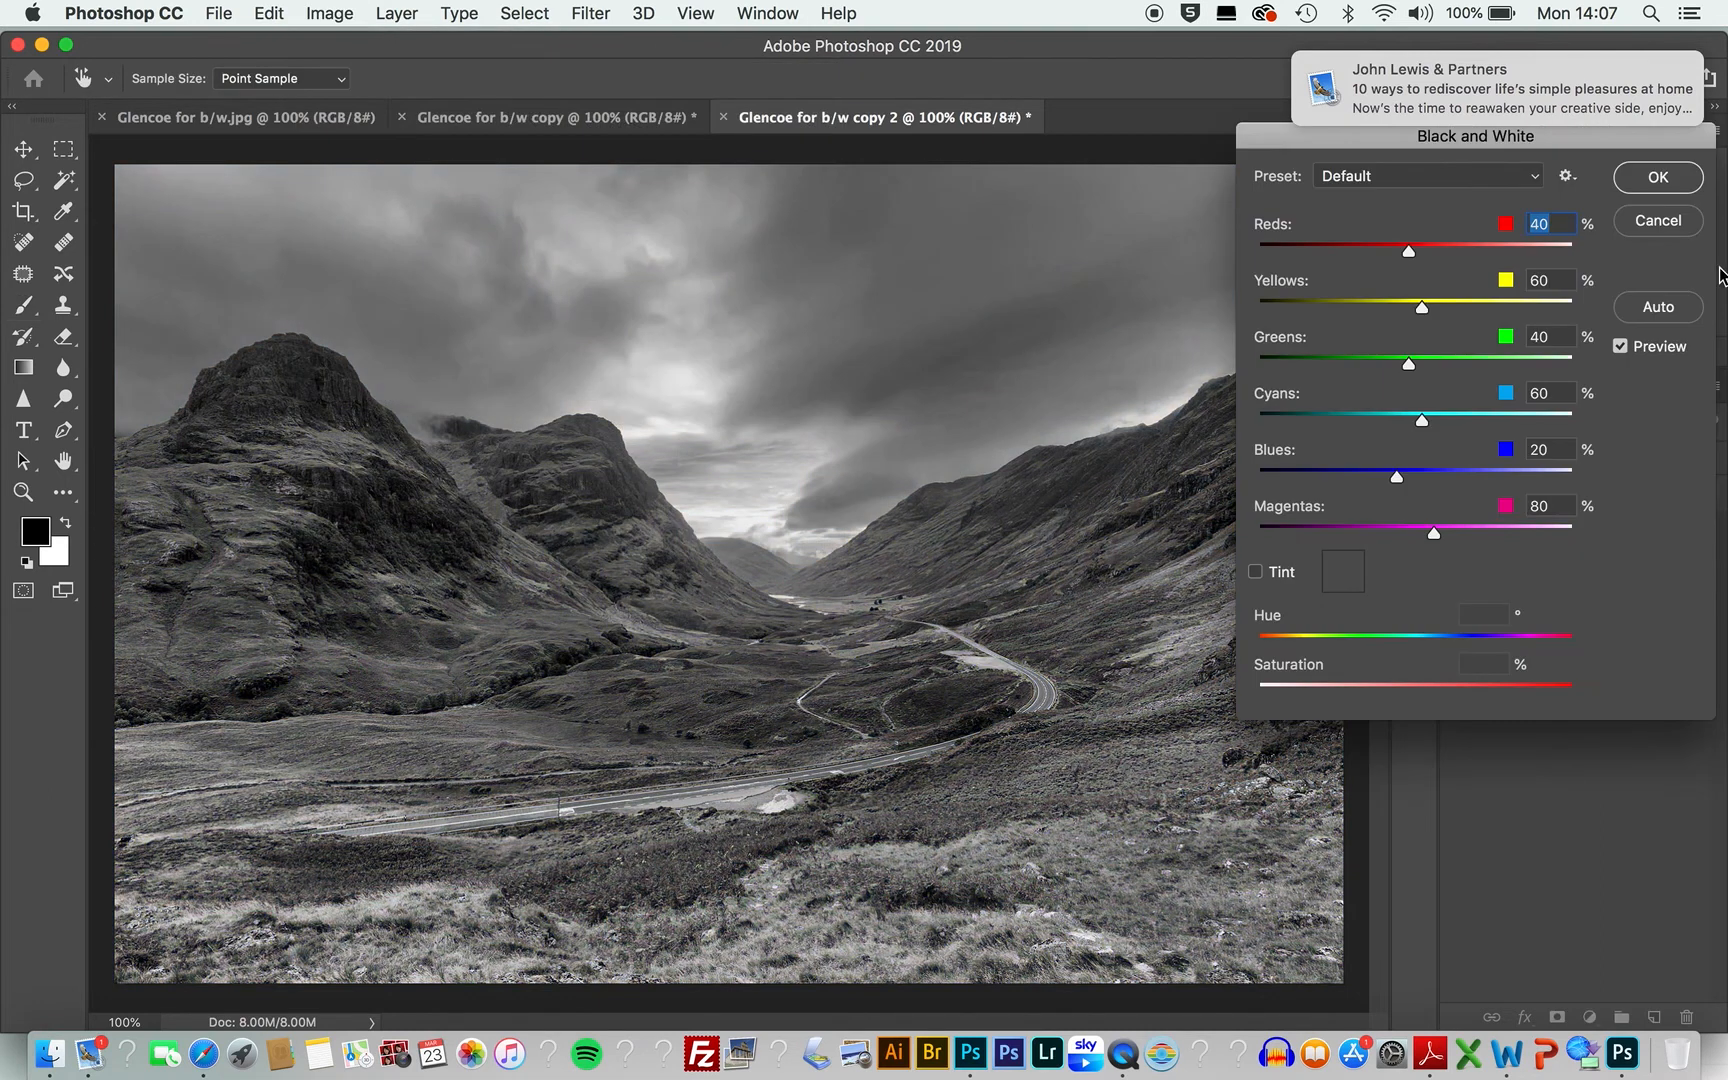
pyautogui.click(1657, 178)
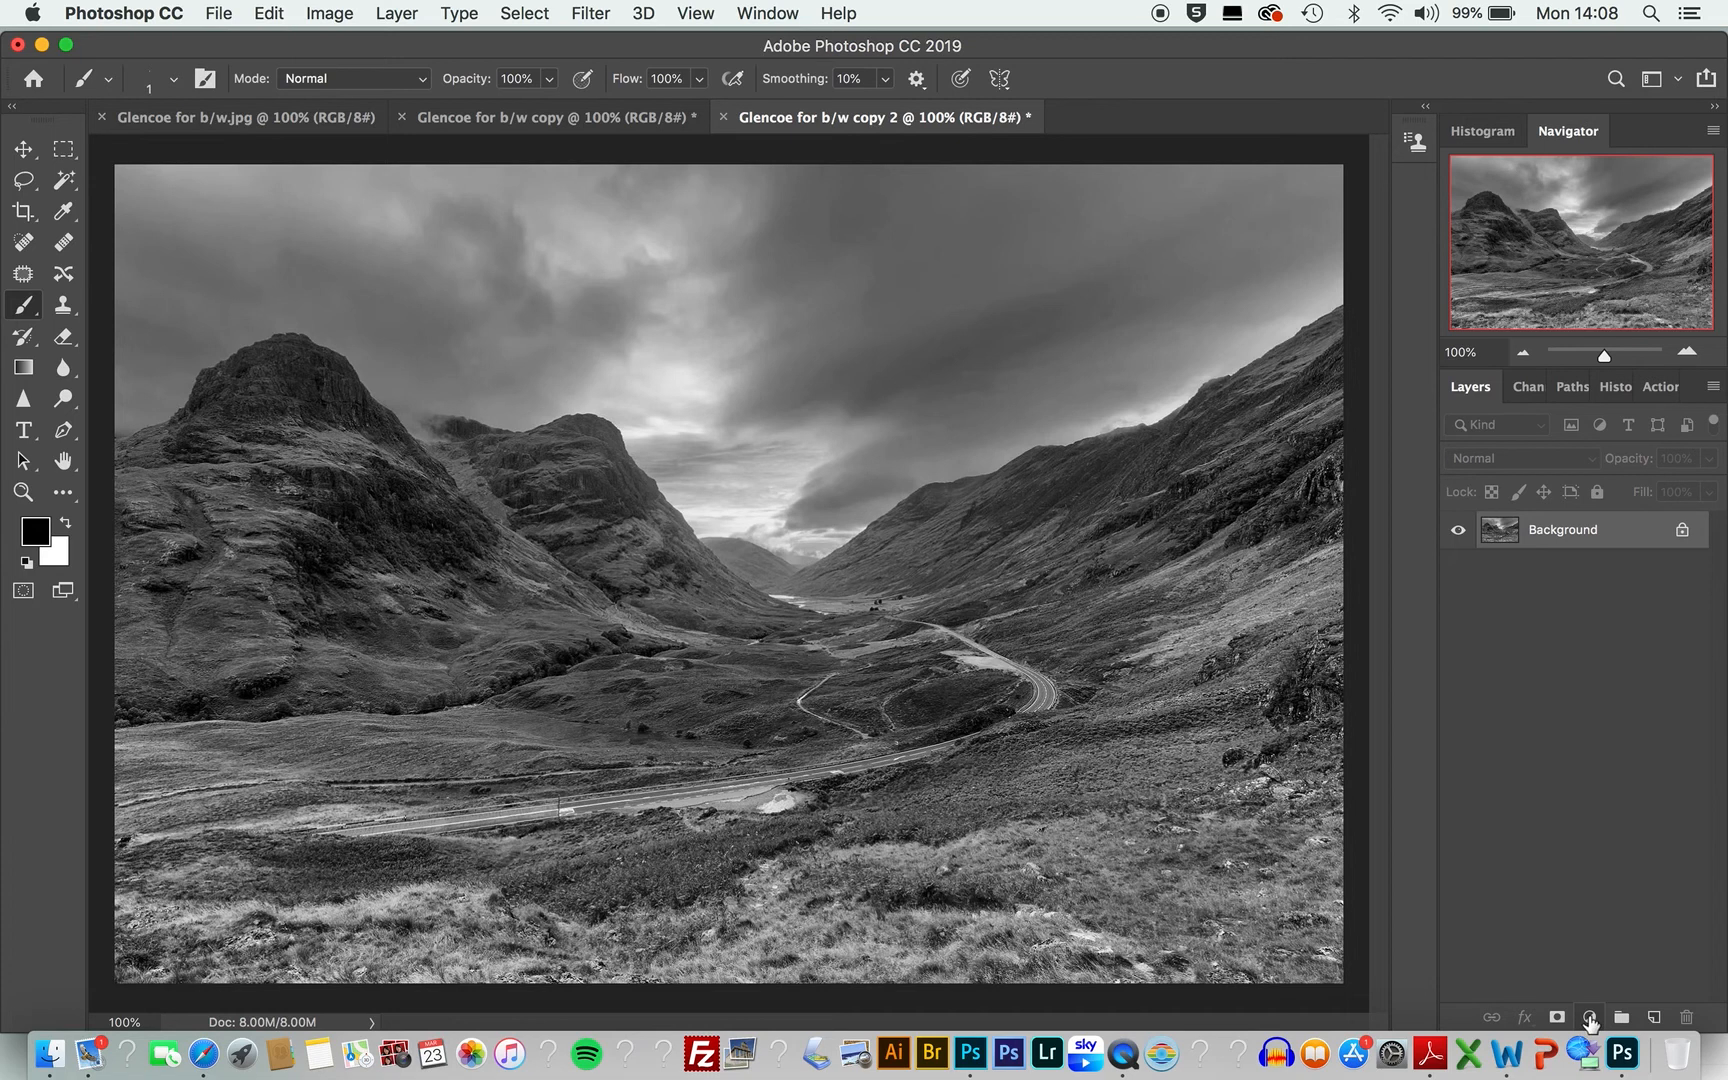
# Step: Add a Brightness/Contrast adjustment layer with brightness set to -75
pyautogui.click(1589, 1016)
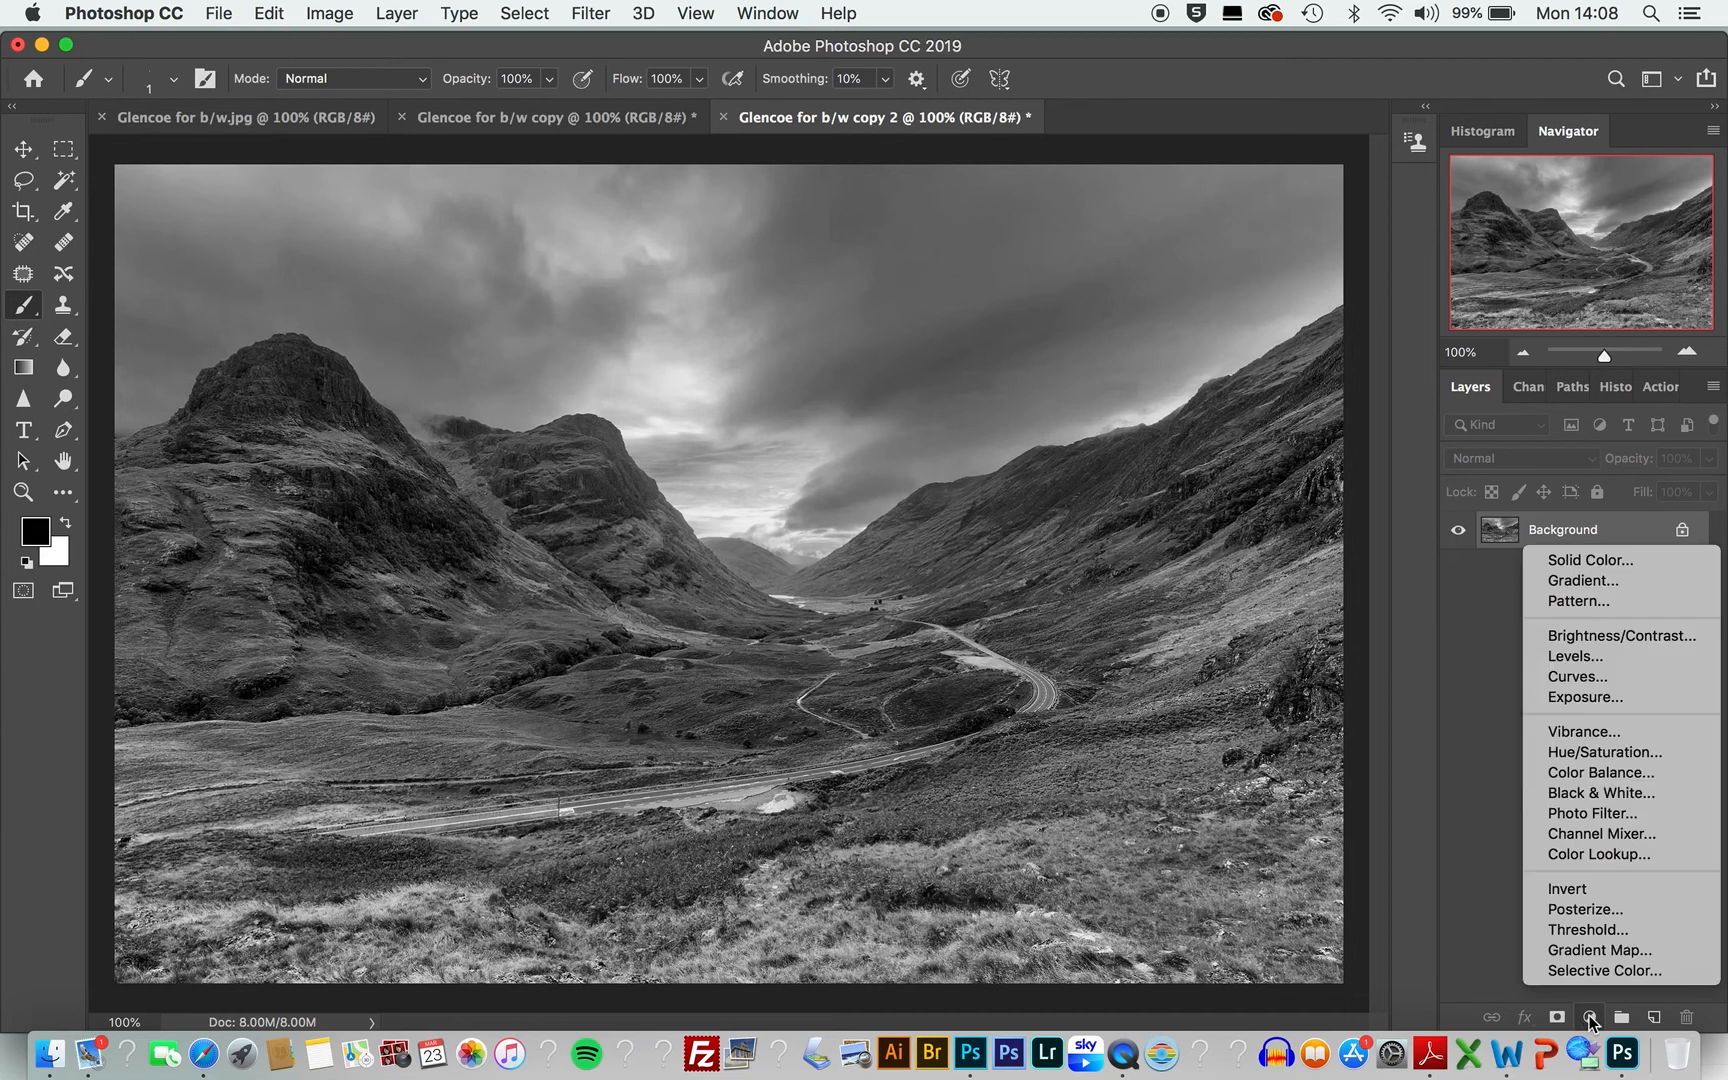
pyautogui.click(1590, 640)
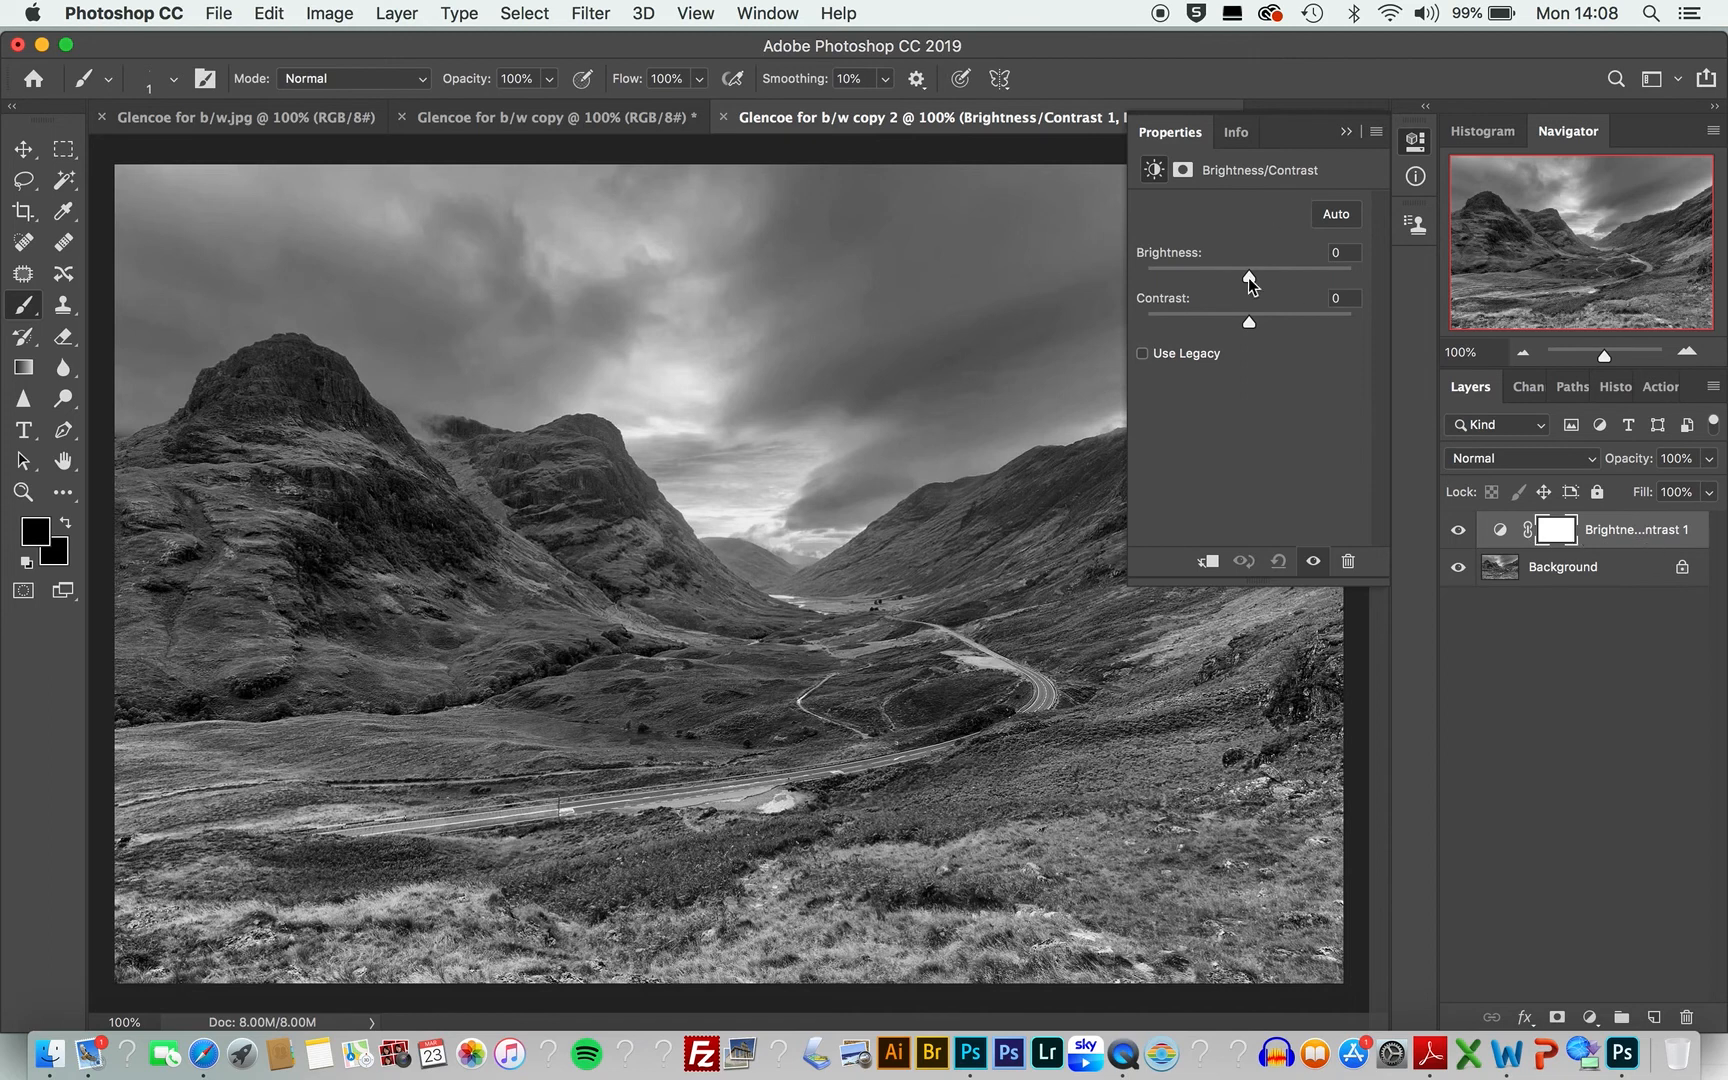
pyautogui.moveTo(1249, 278); pyautogui.dragTo(1197, 280)
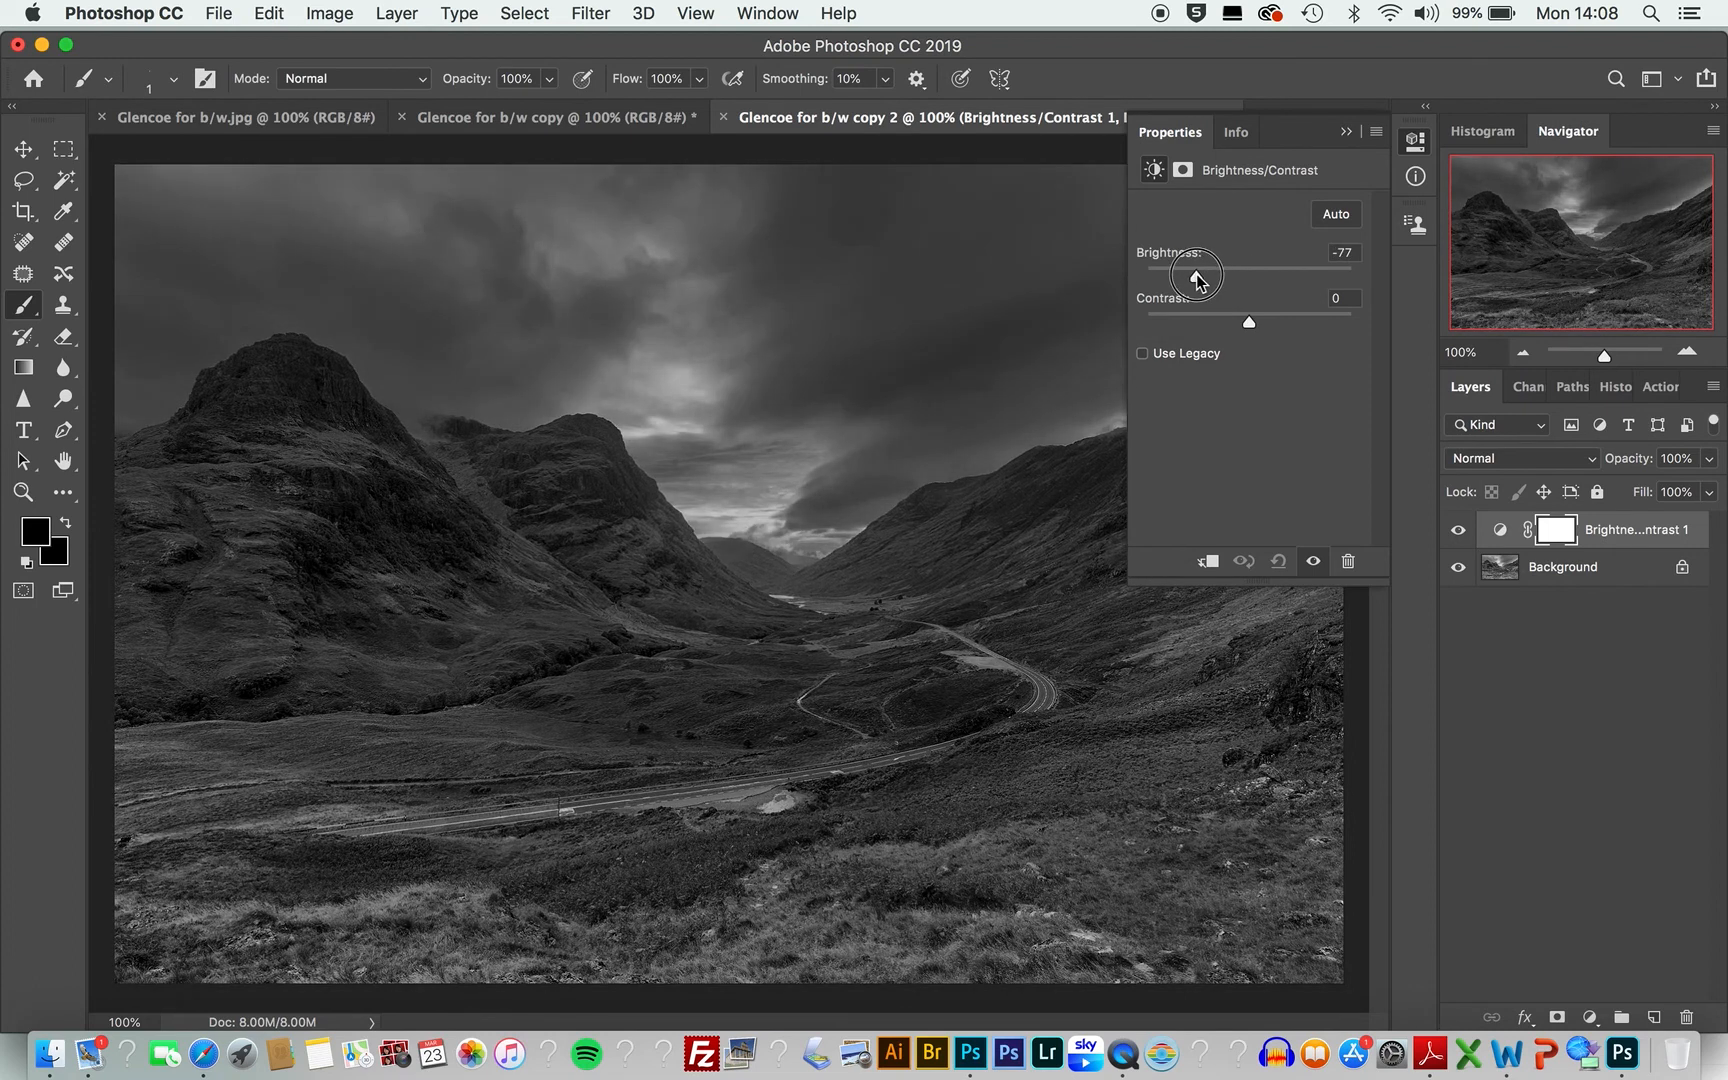
pyautogui.moveTo(1199, 280); pyautogui.dragTo(1199, 280)
pyautogui.moveTo(1197, 274); pyautogui.dragTo(1199, 276)
# Step: Rename the adjustment layer as darken
pyautogui.doubleClick(1622, 532)
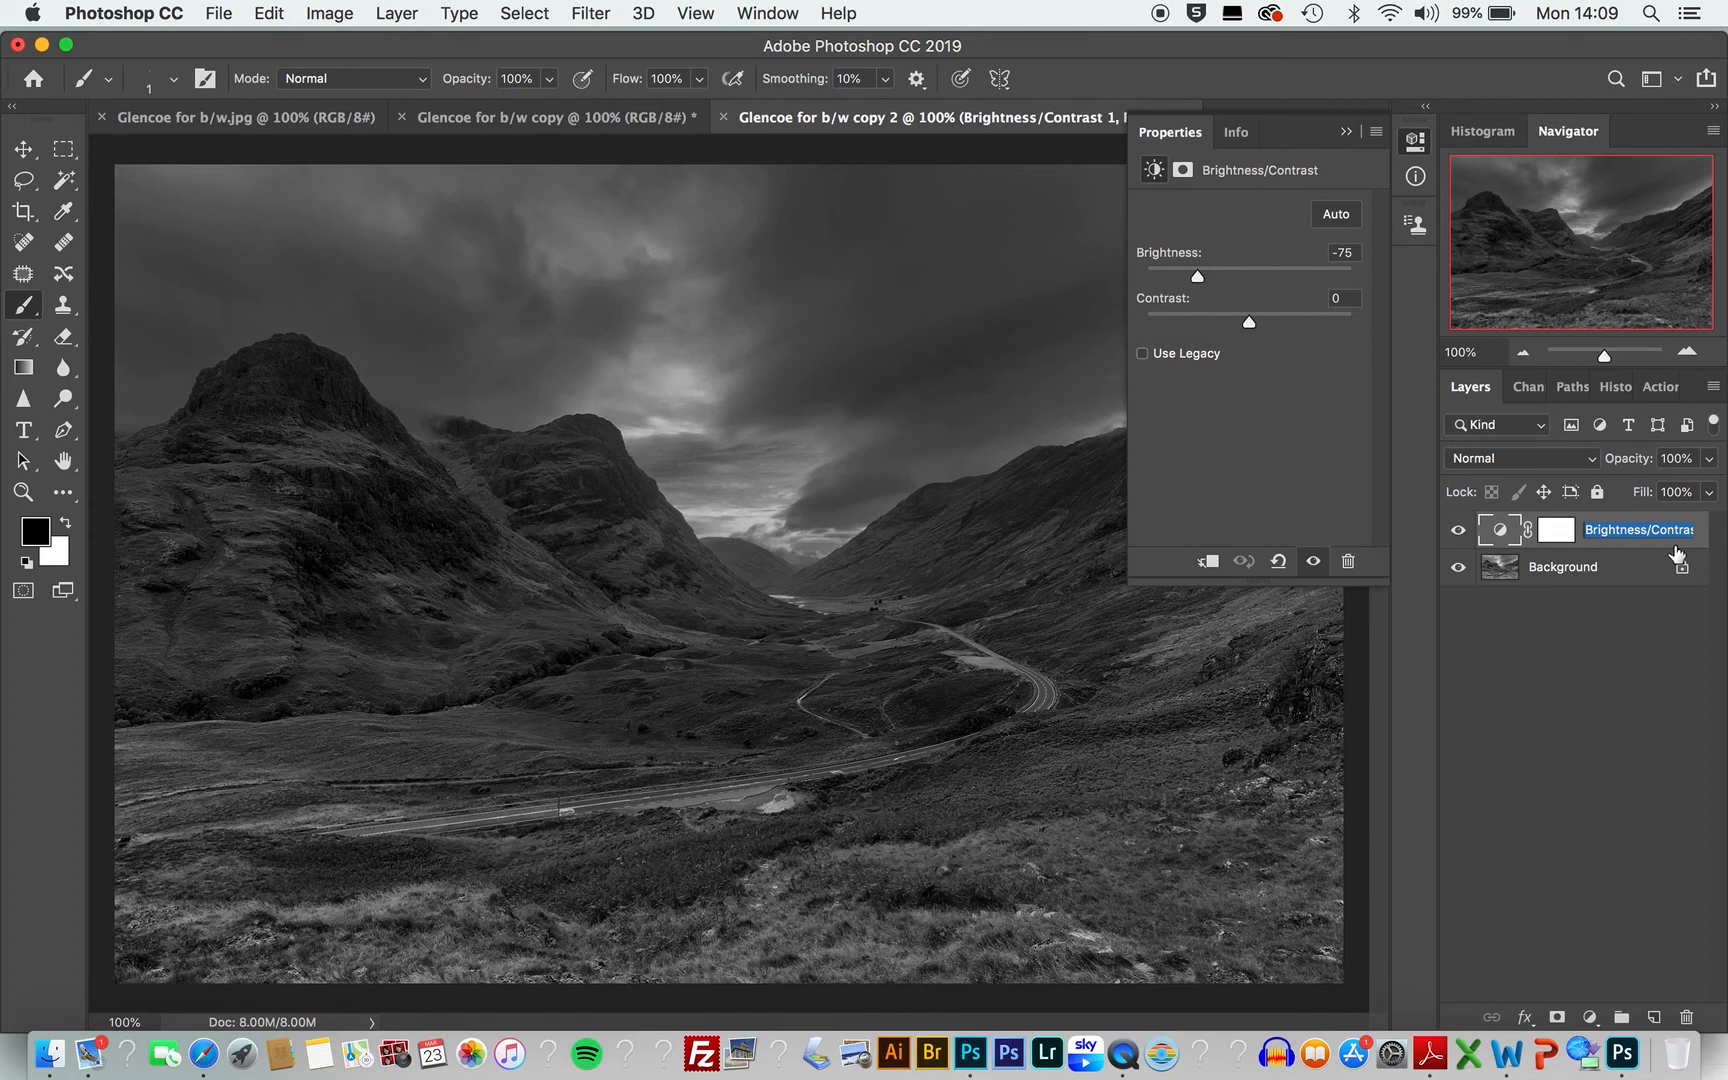
pyautogui.write('darken')
pyautogui.click(1680, 536)
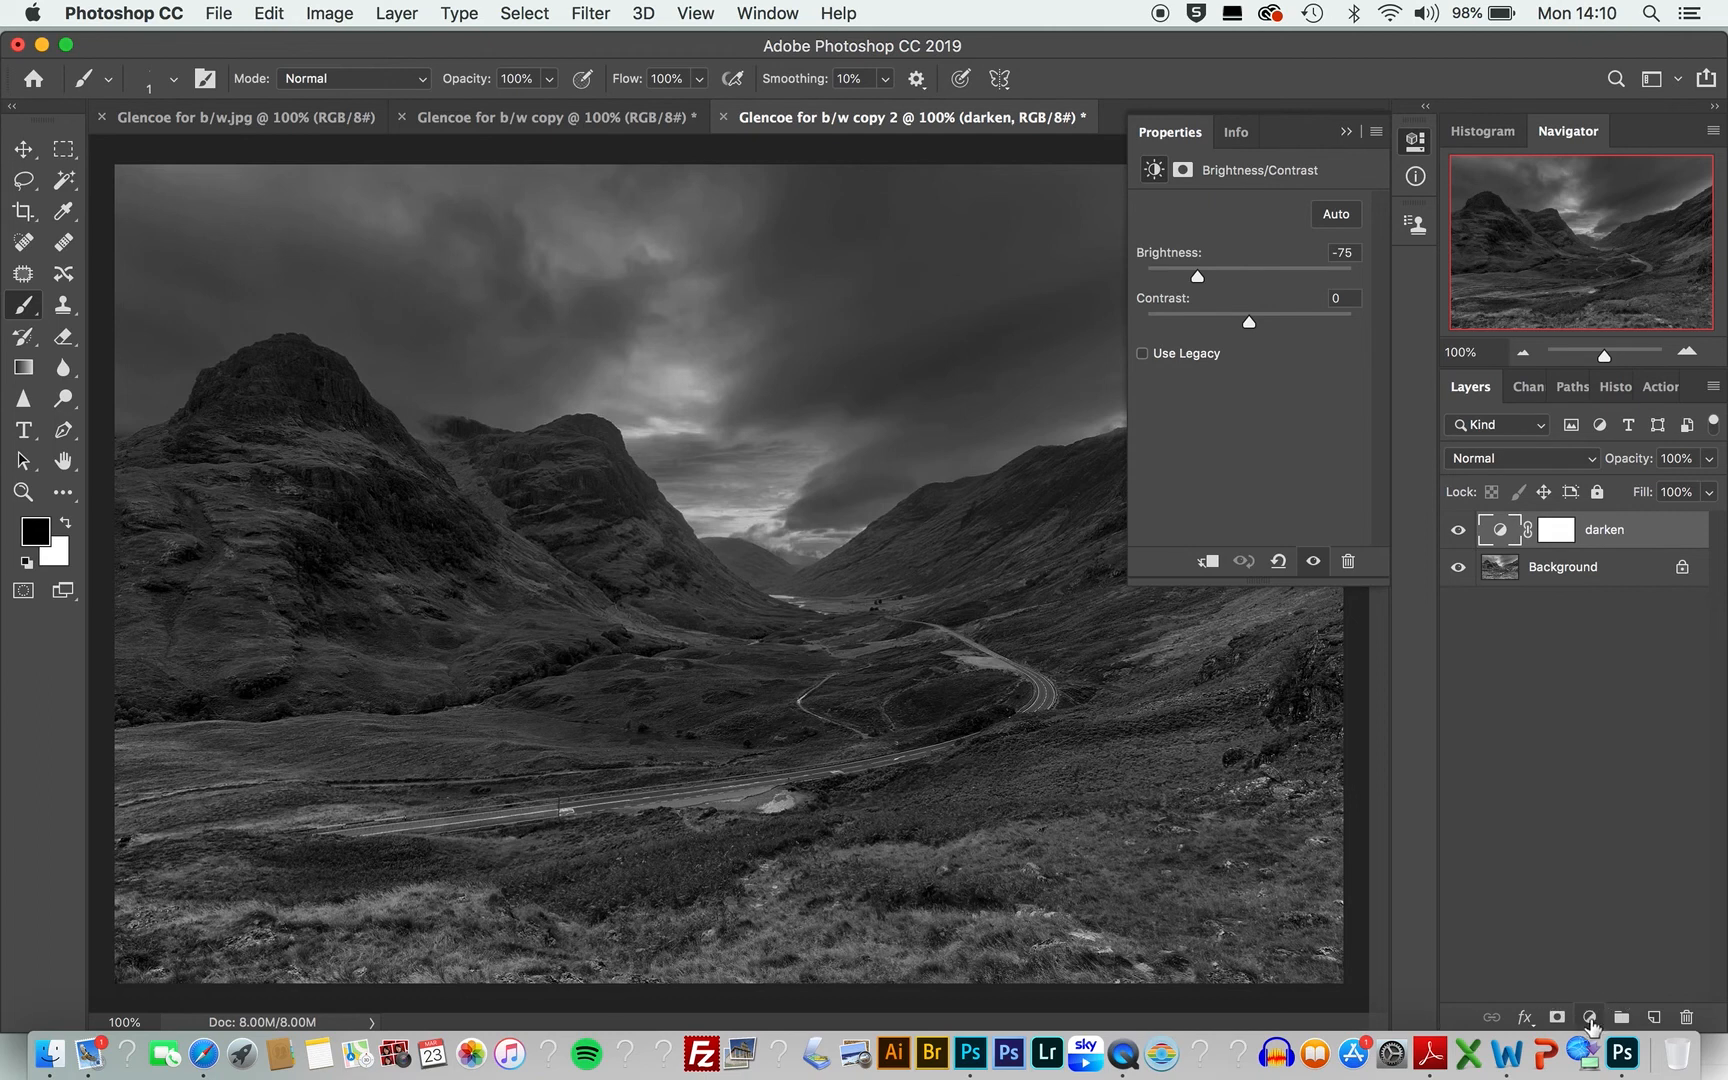
# Step: Add a second Brightness/Contrast adjustment layer with brightness set to 75
pyautogui.click(1590, 1017)
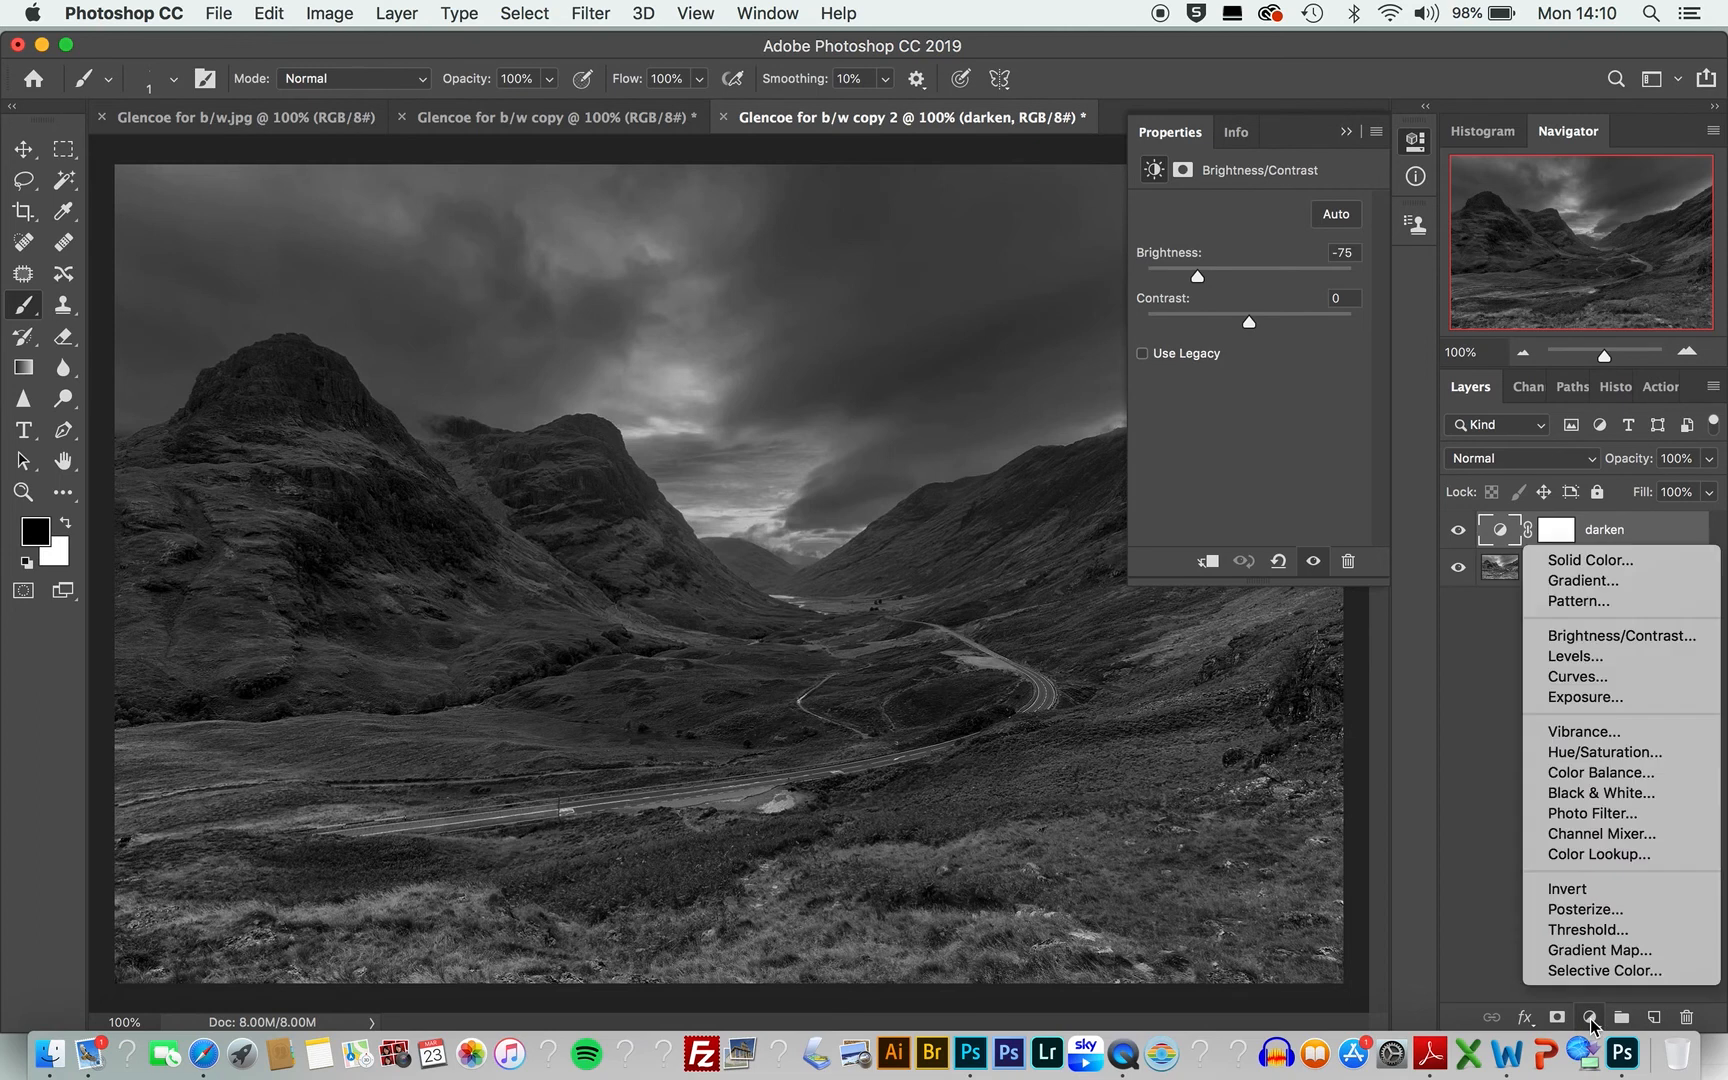
pyautogui.click(1602, 644)
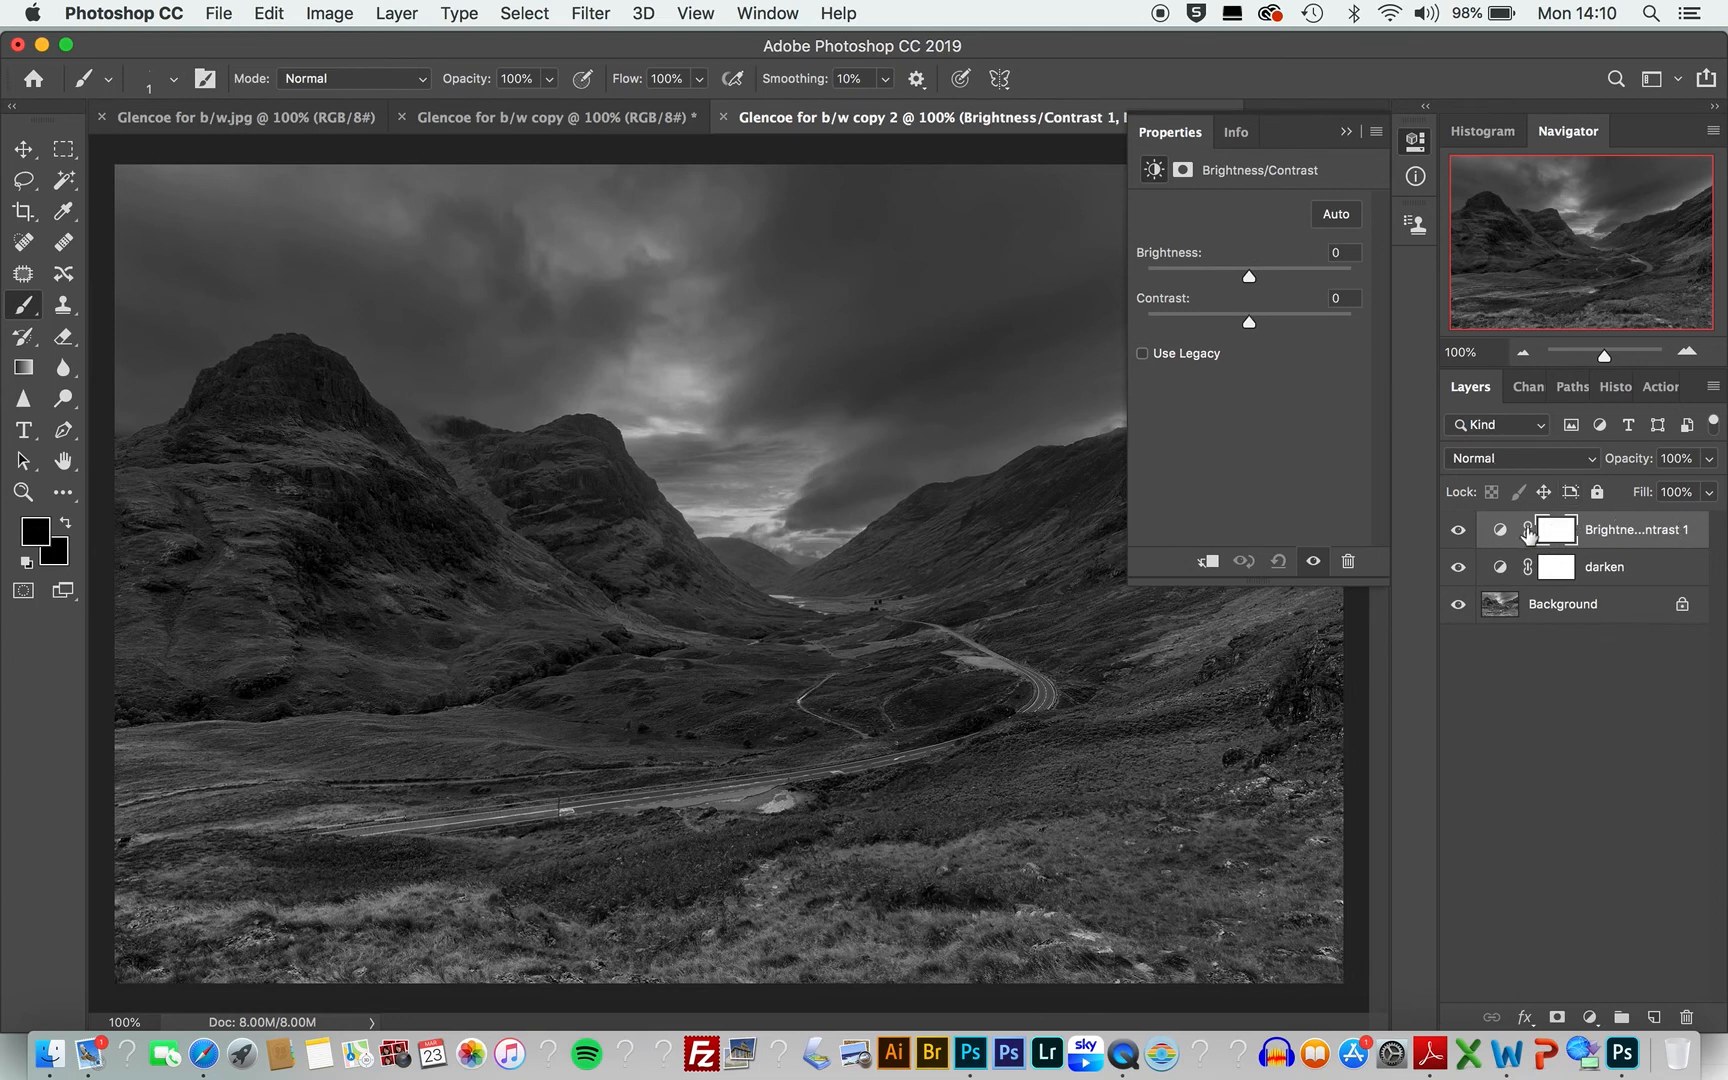
pyautogui.moveTo(1250, 279); pyautogui.dragTo(1301, 281)
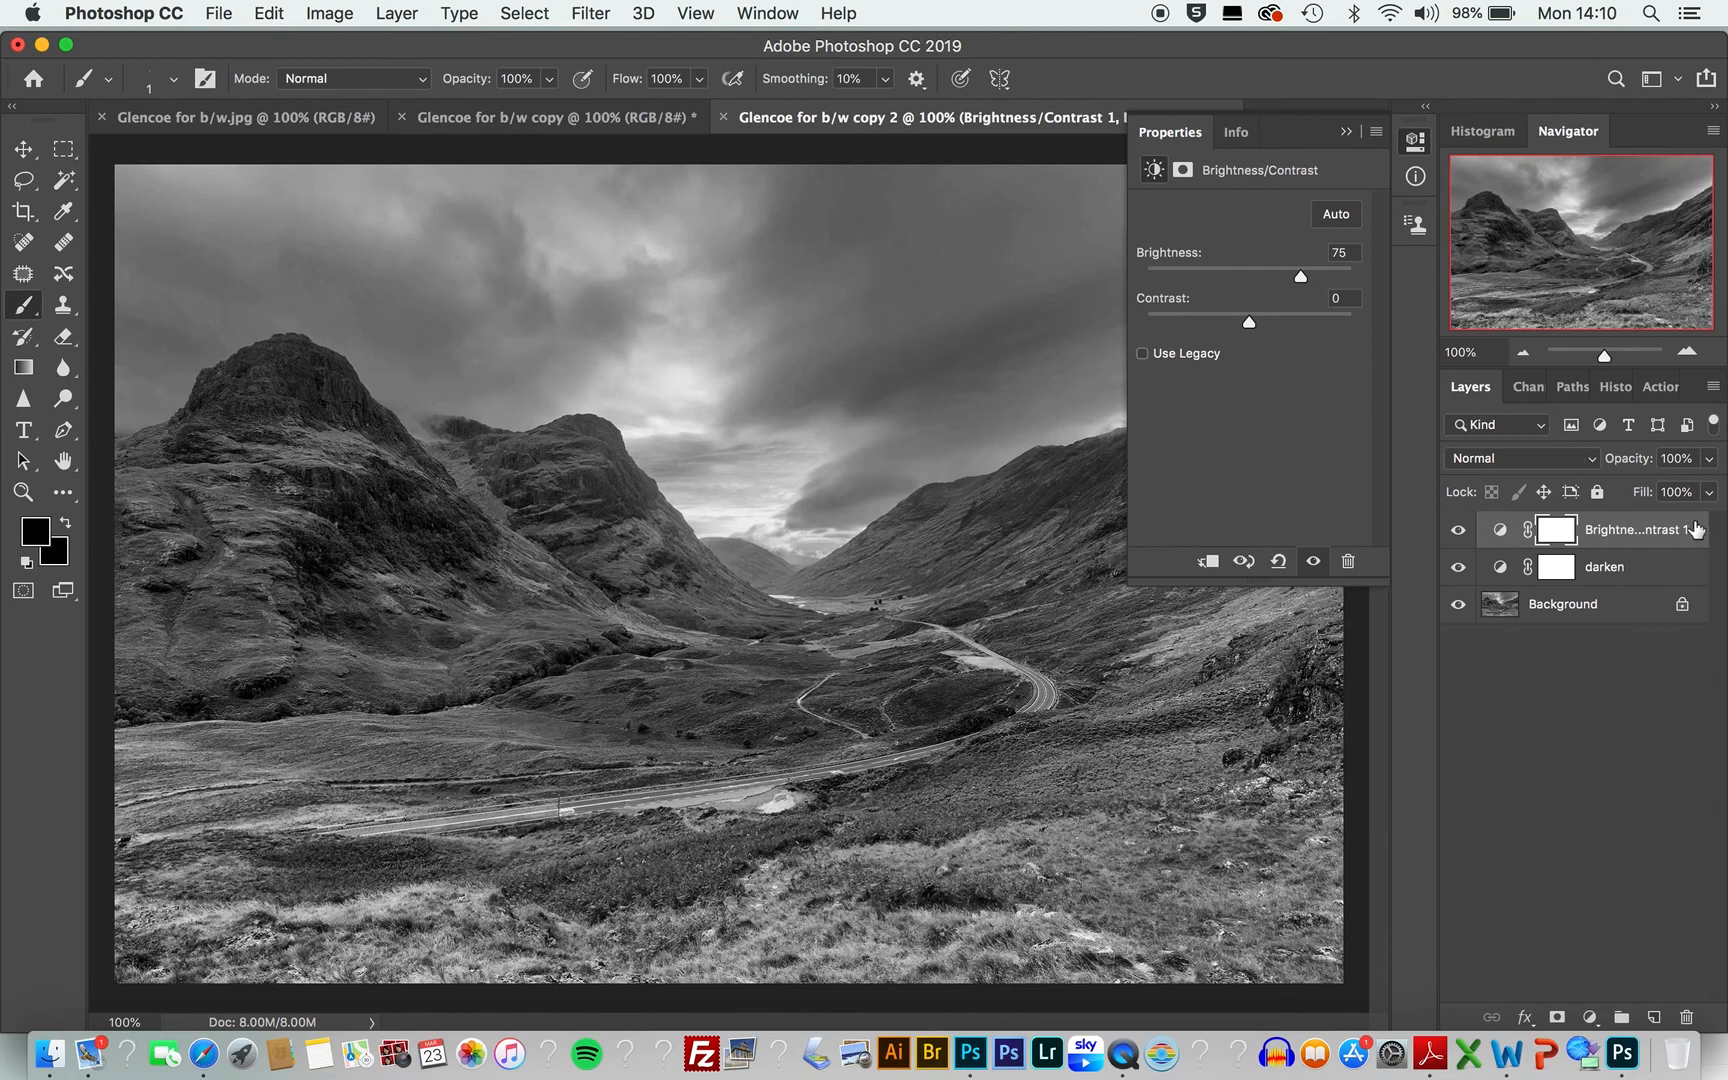
# Step: Rename the new adjustment layer as lighten
pyautogui.doubleClick(1628, 530)
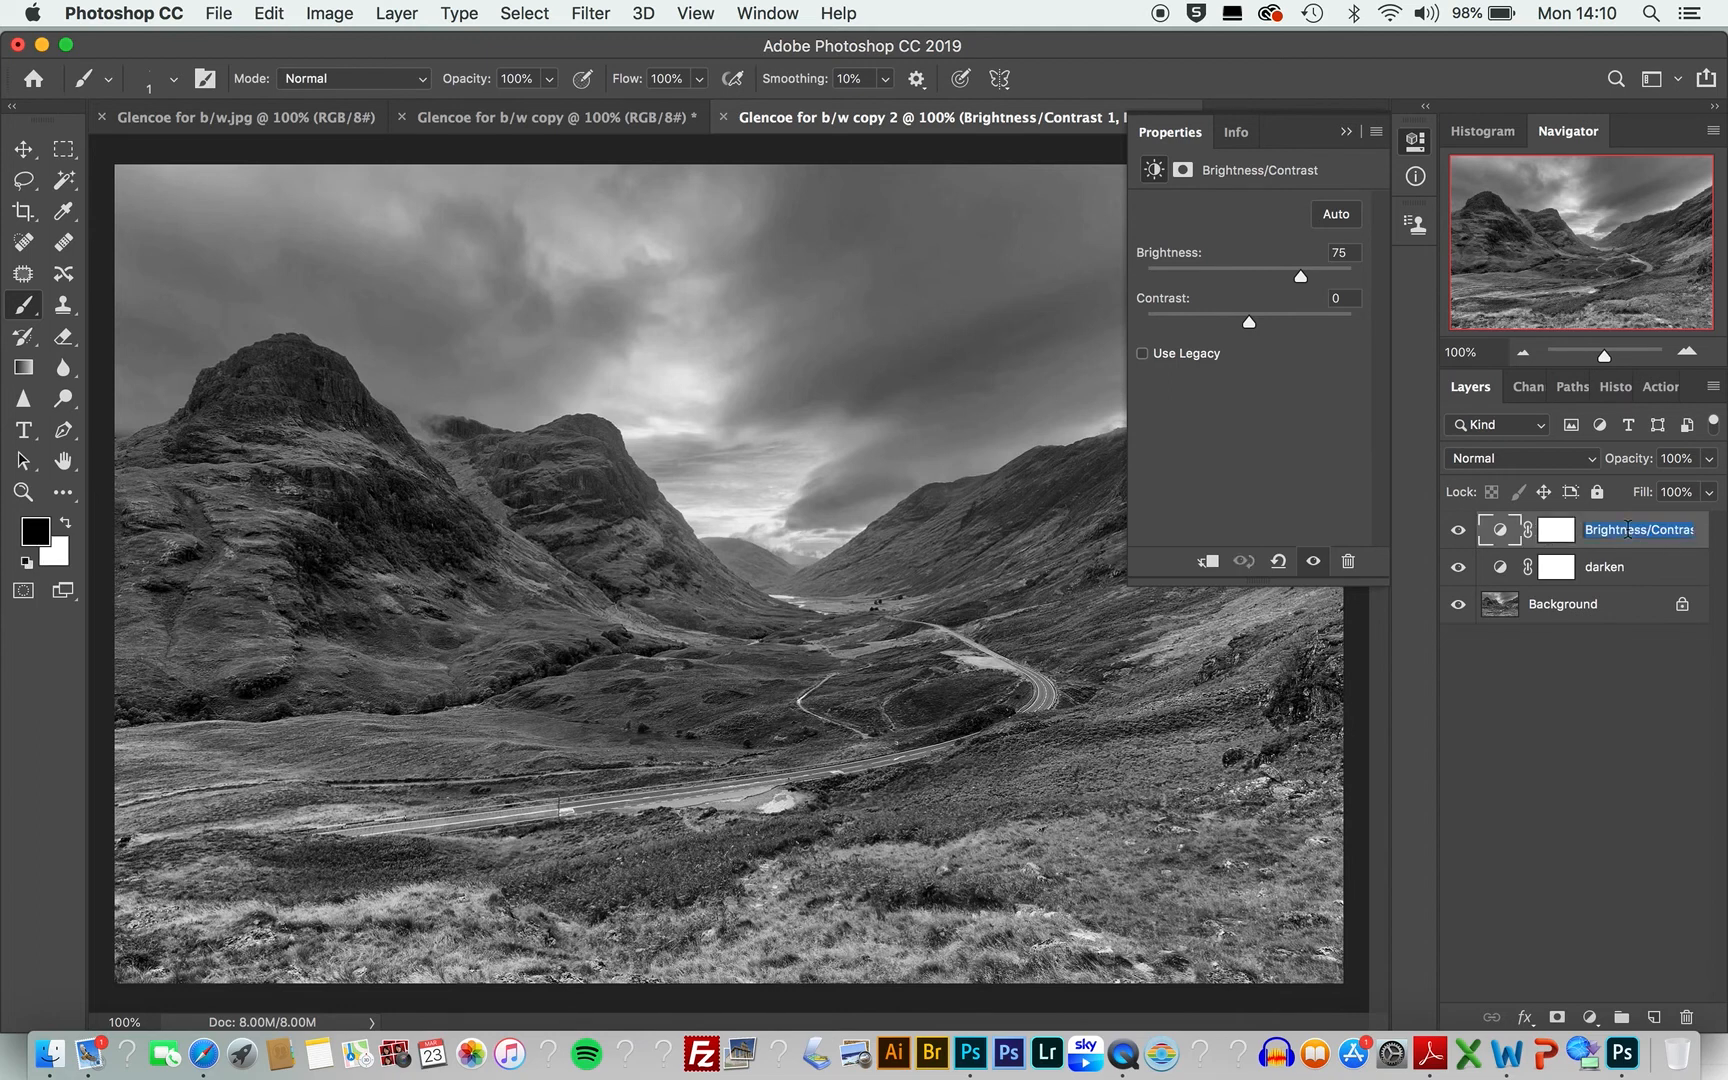
pyautogui.write('lighten')
pyautogui.click(1681, 540)
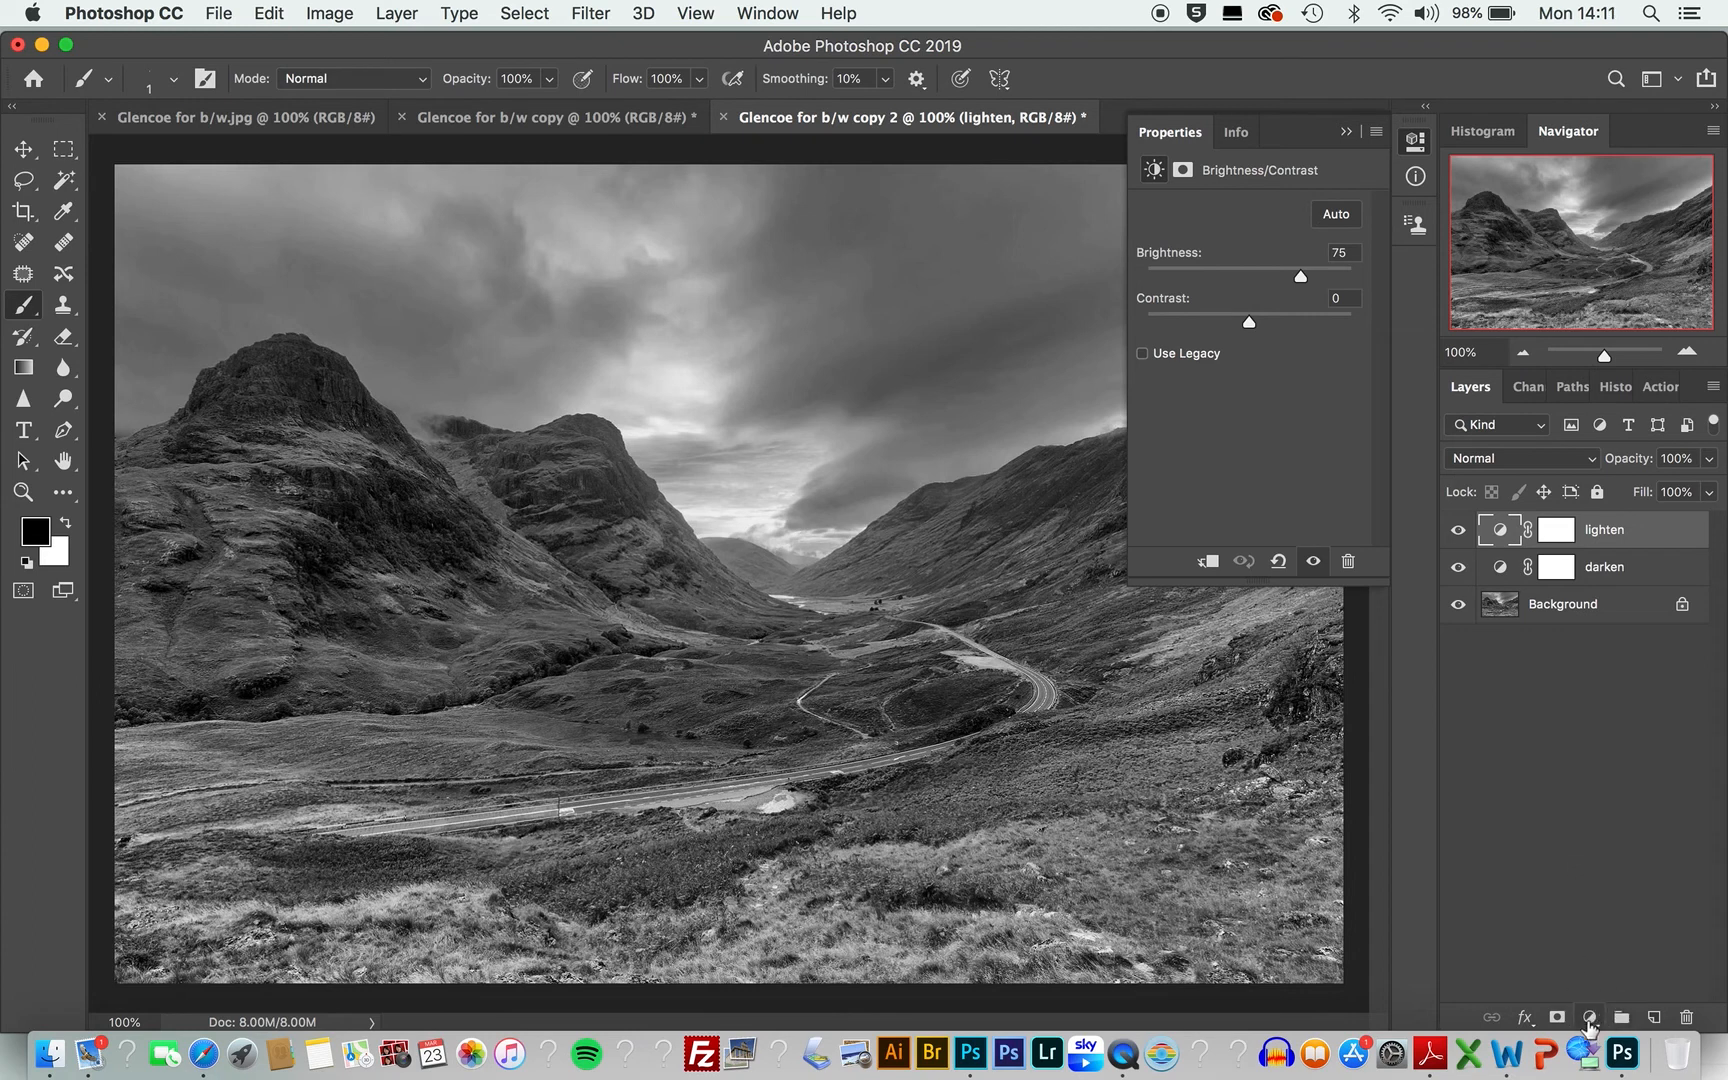
# Step: Add a Levels adjustment layer with the black input at 32 and the white input at 214
pyautogui.click(1589, 1018)
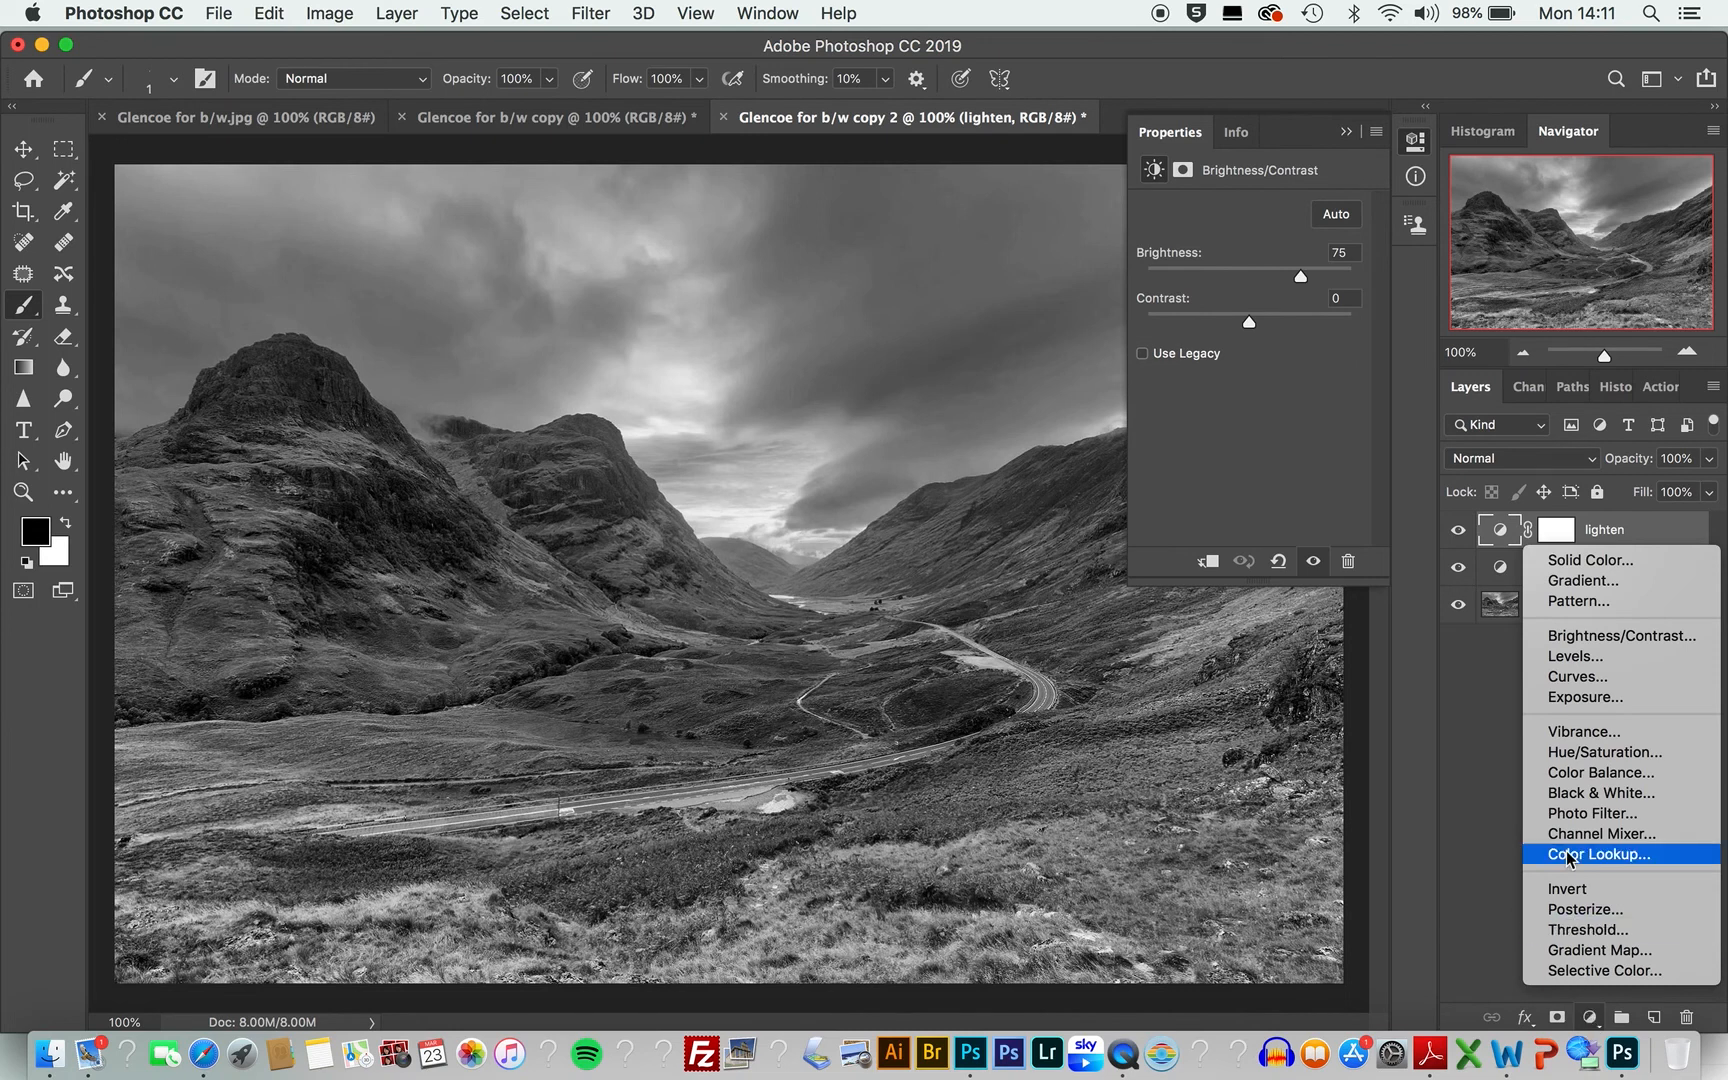
pyautogui.click(1590, 657)
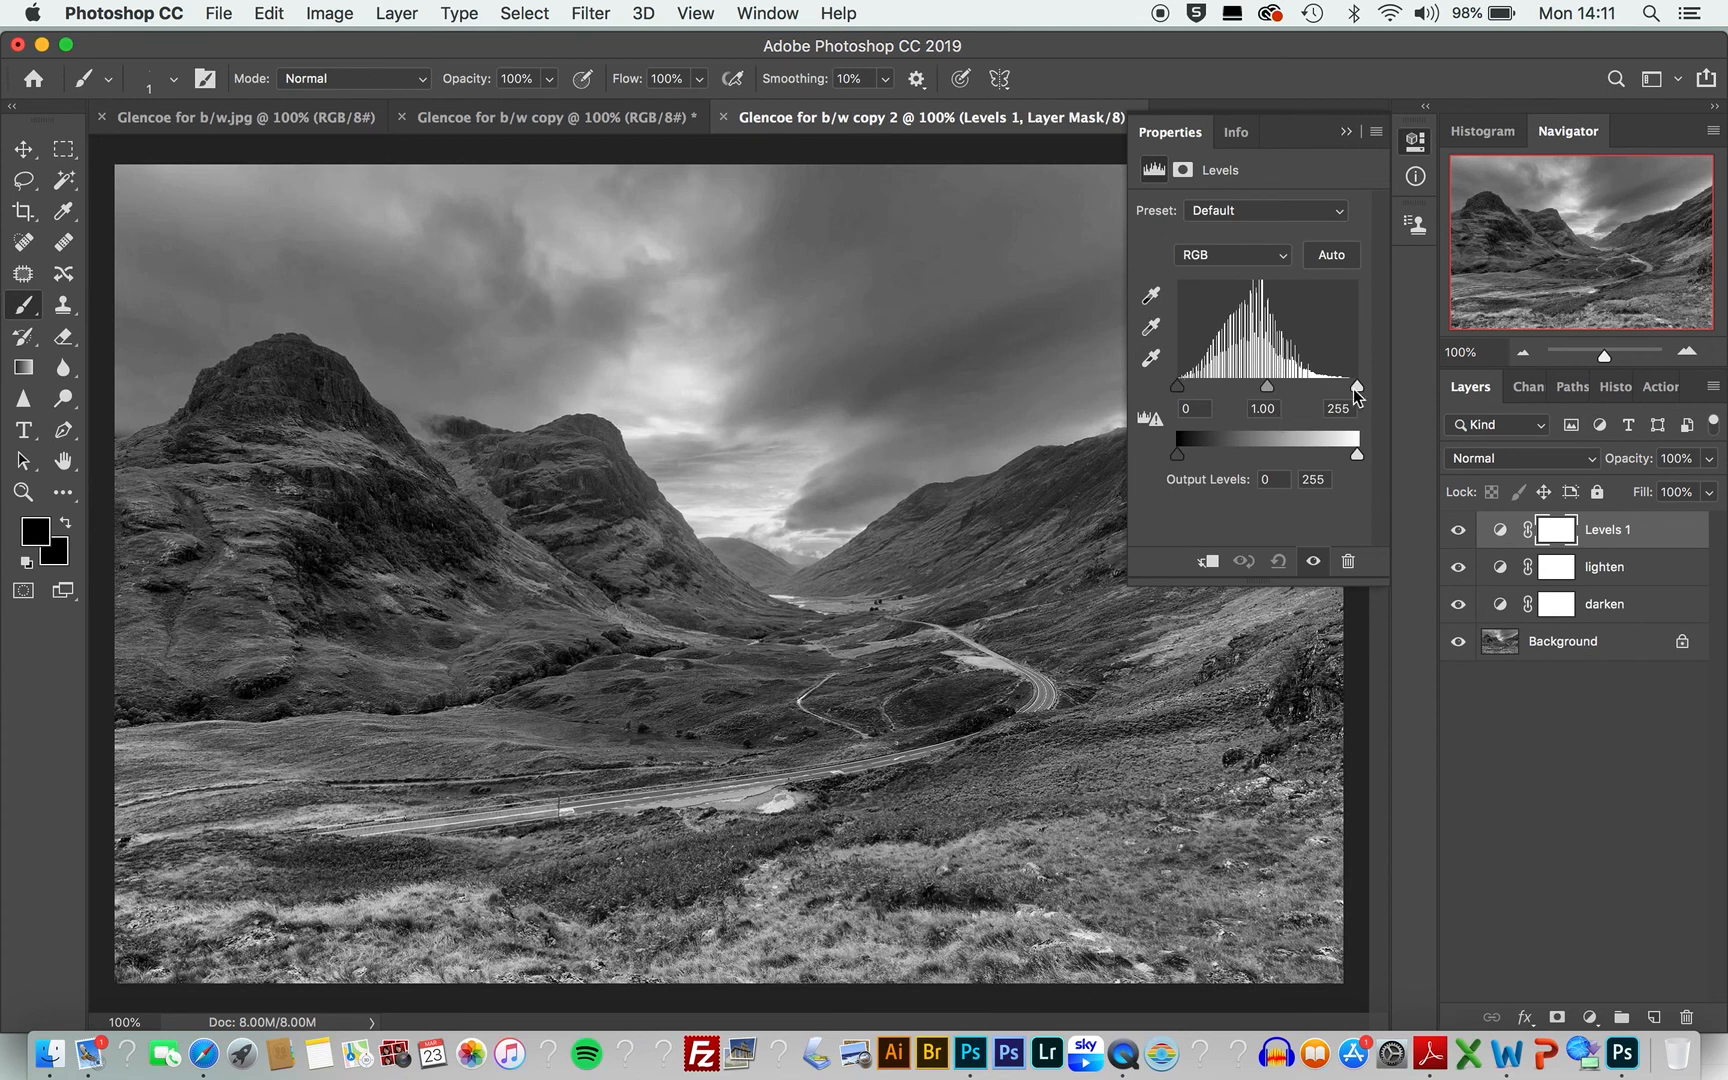
pyautogui.moveTo(1357, 393); pyautogui.dragTo(1331, 395)
pyautogui.moveTo(1181, 386); pyautogui.dragTo(1201, 389)
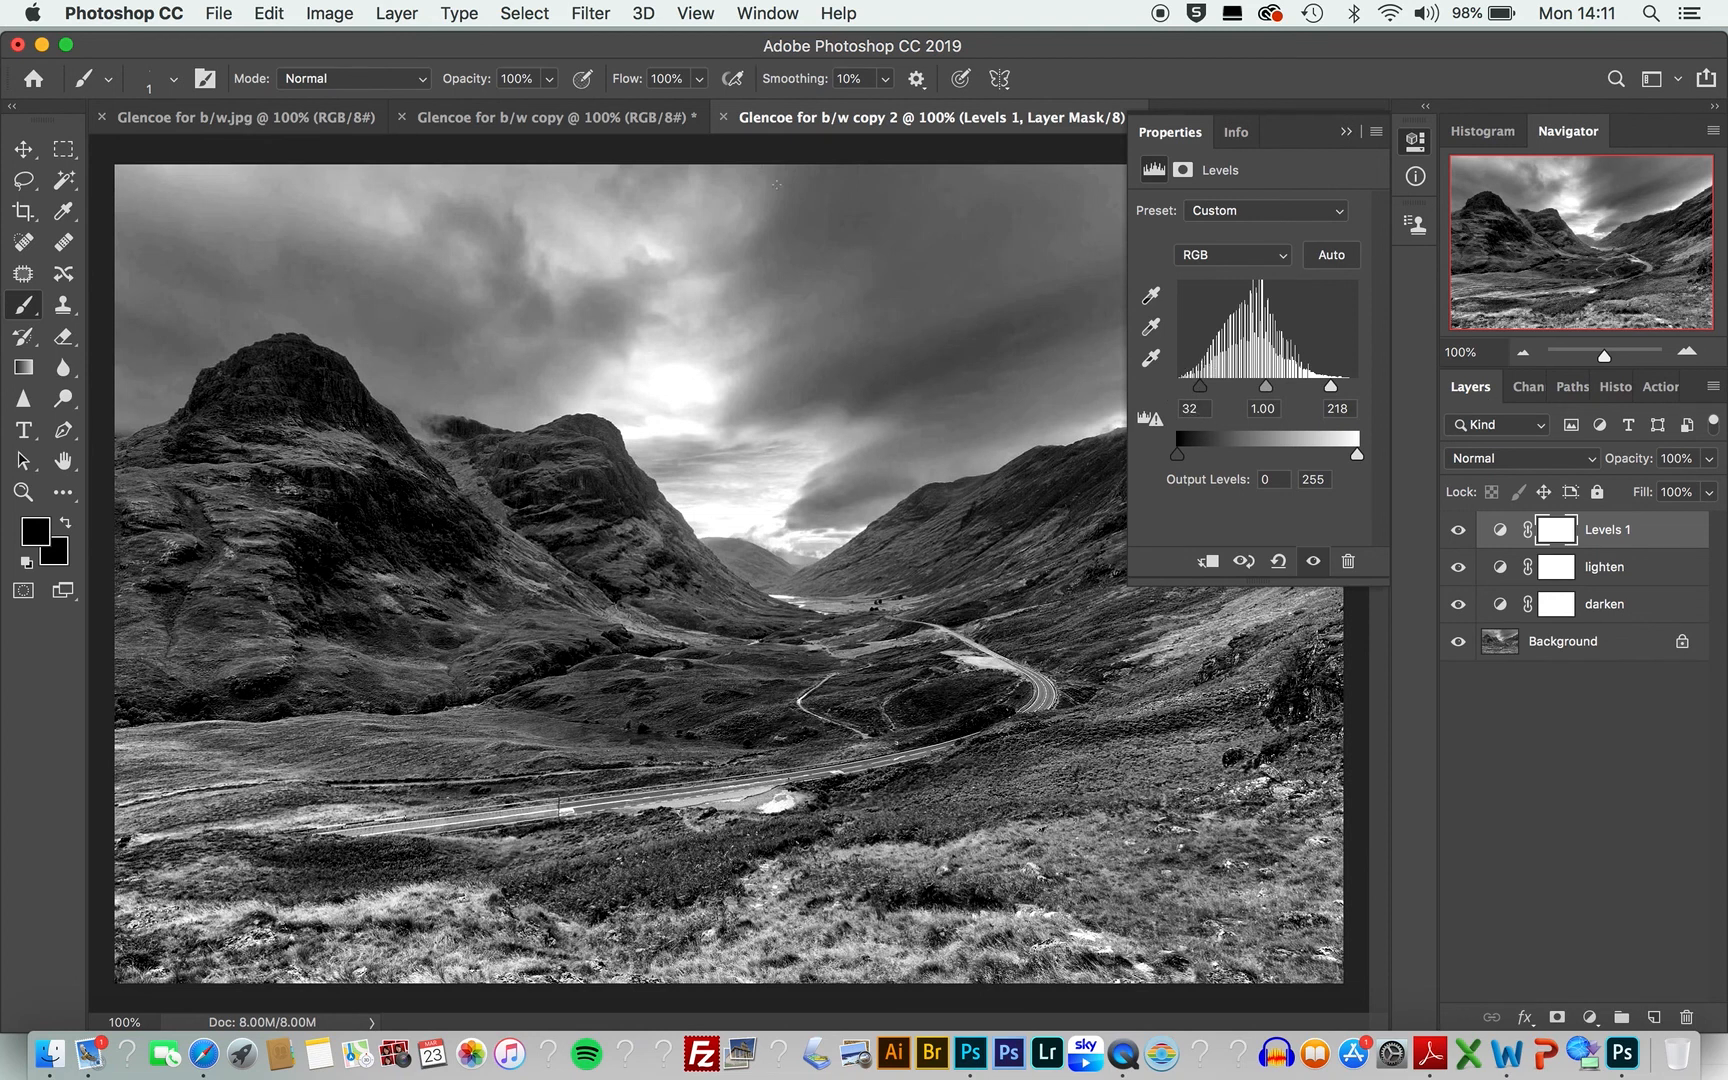
pyautogui.click(1331, 390)
pyautogui.moveTo(1330, 390); pyautogui.dragTo(1328, 390)
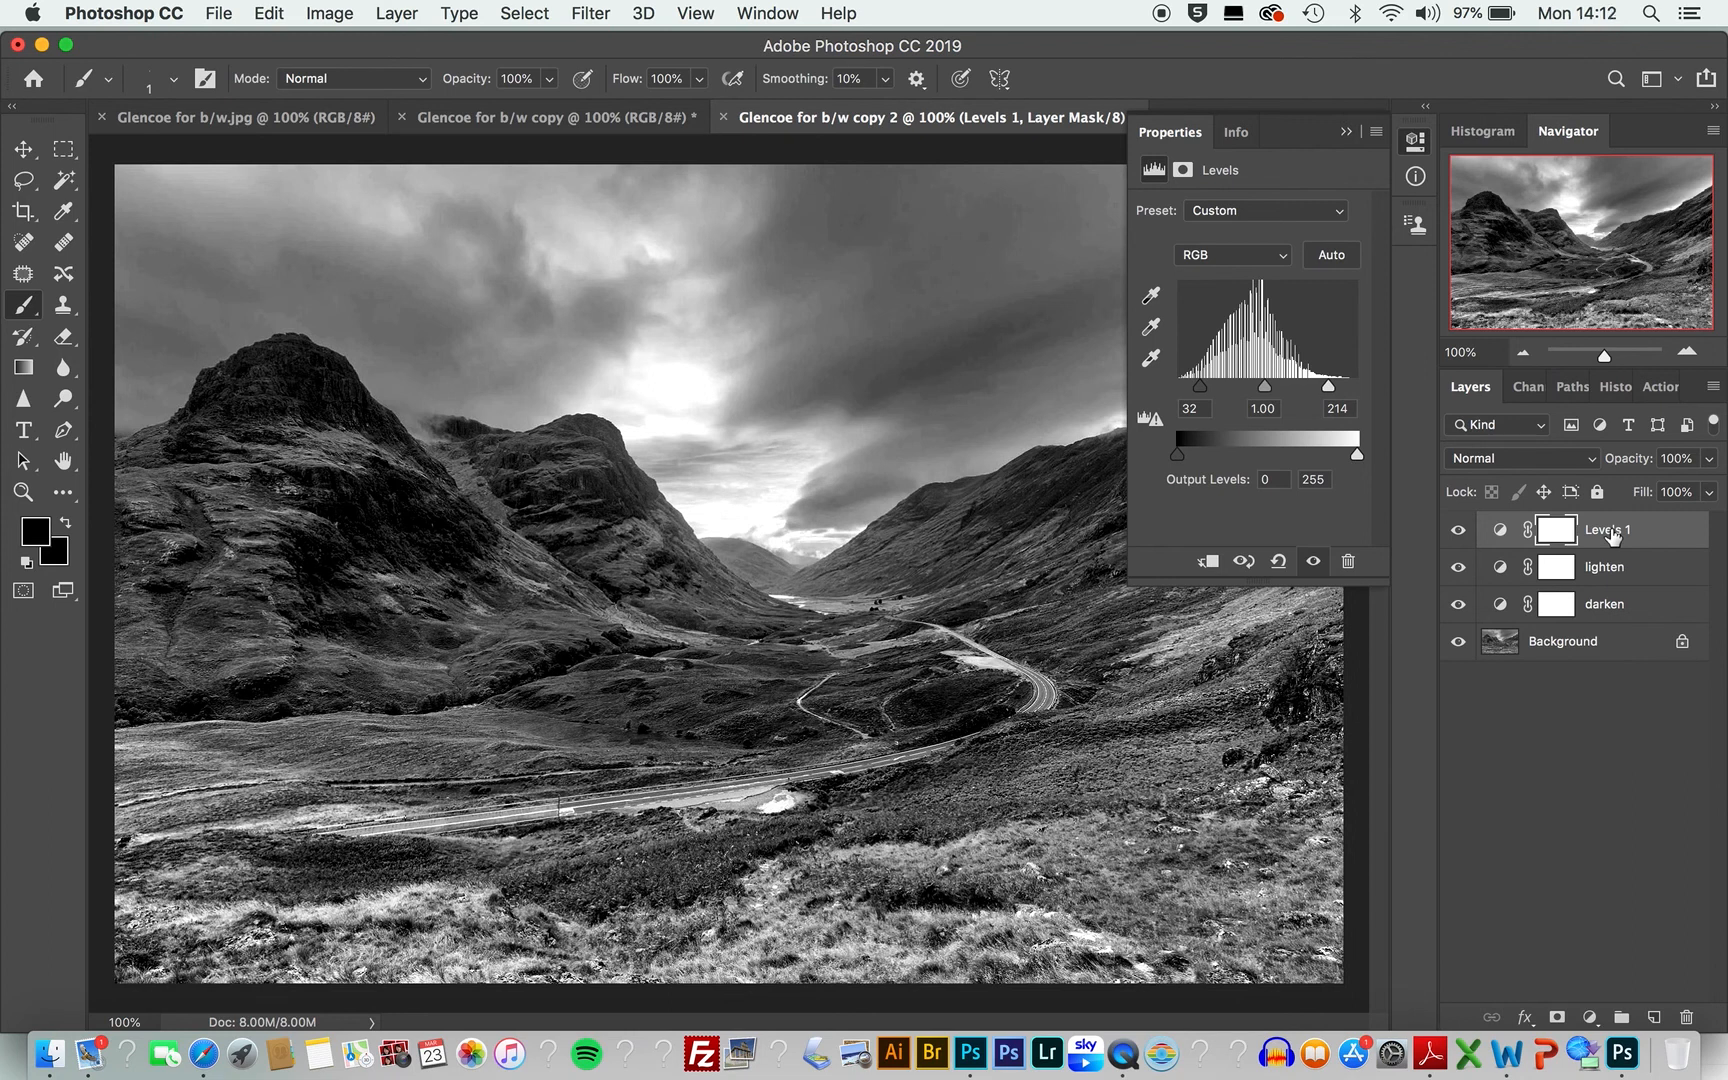
# Step: Rename the Levels layer as contrast
pyautogui.doubleClick(1611, 531)
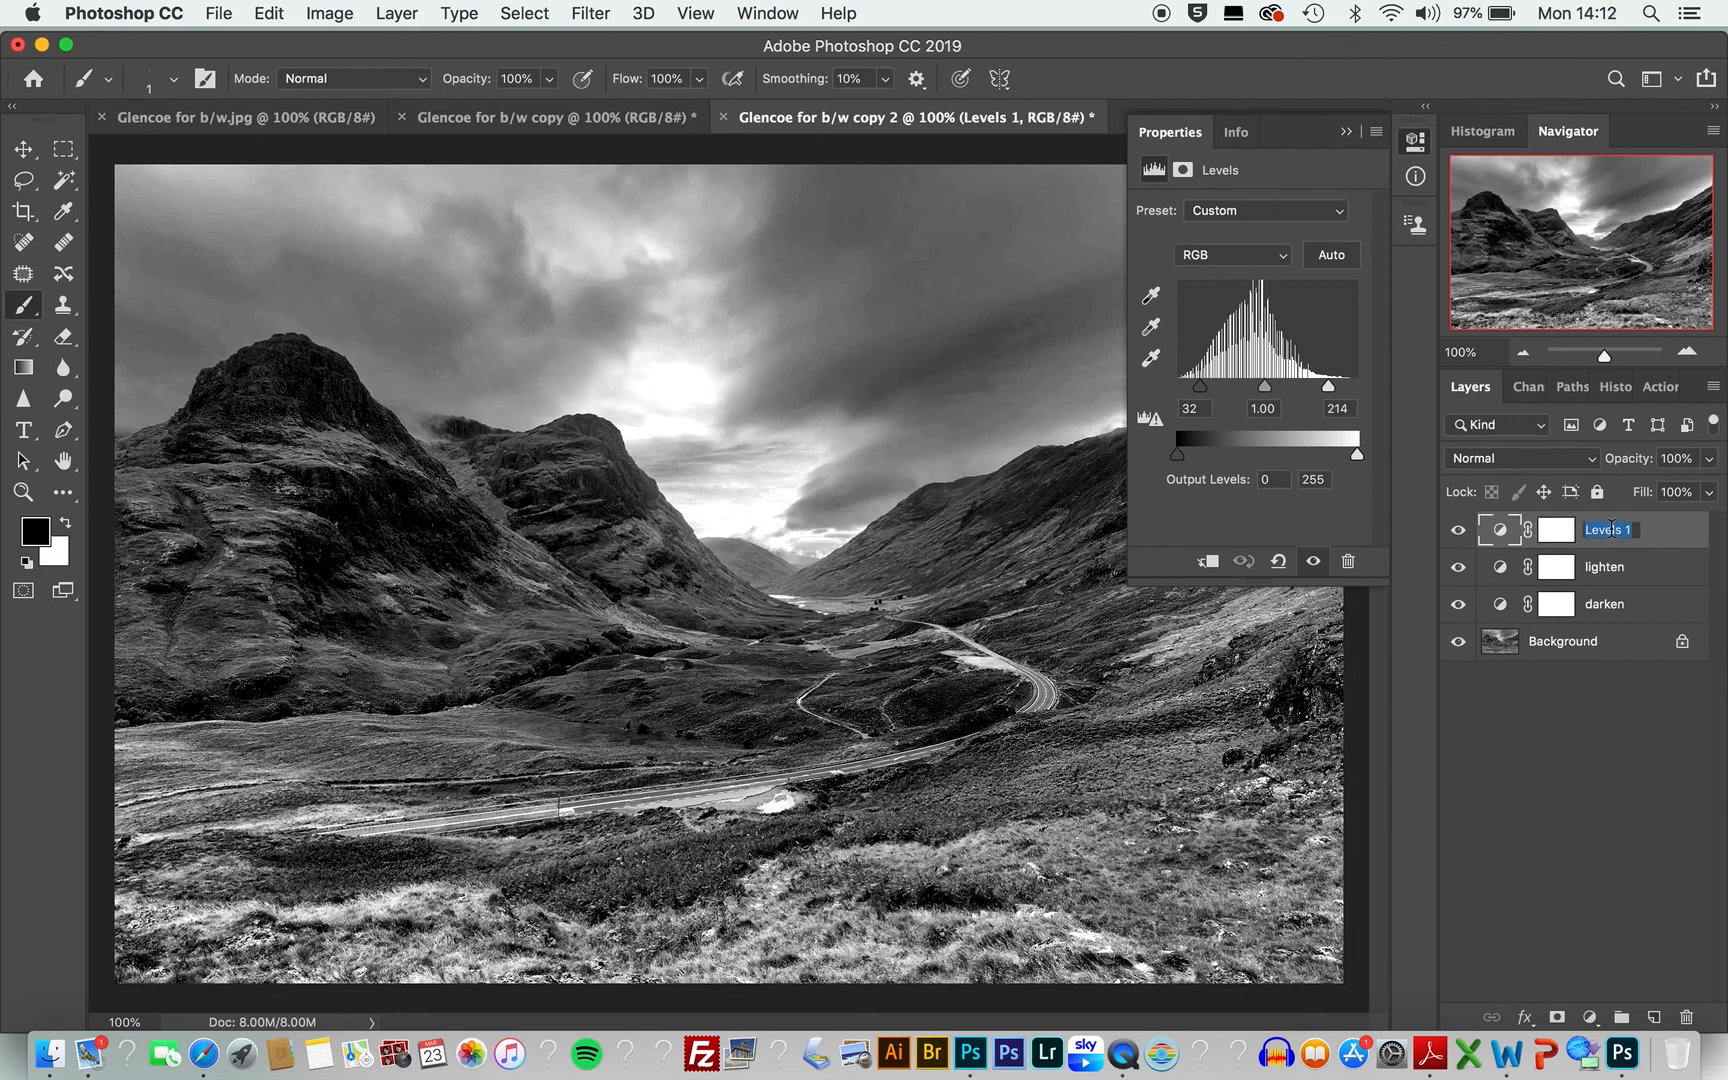
pyautogui.write('contrast')
pyautogui.click(1679, 541)
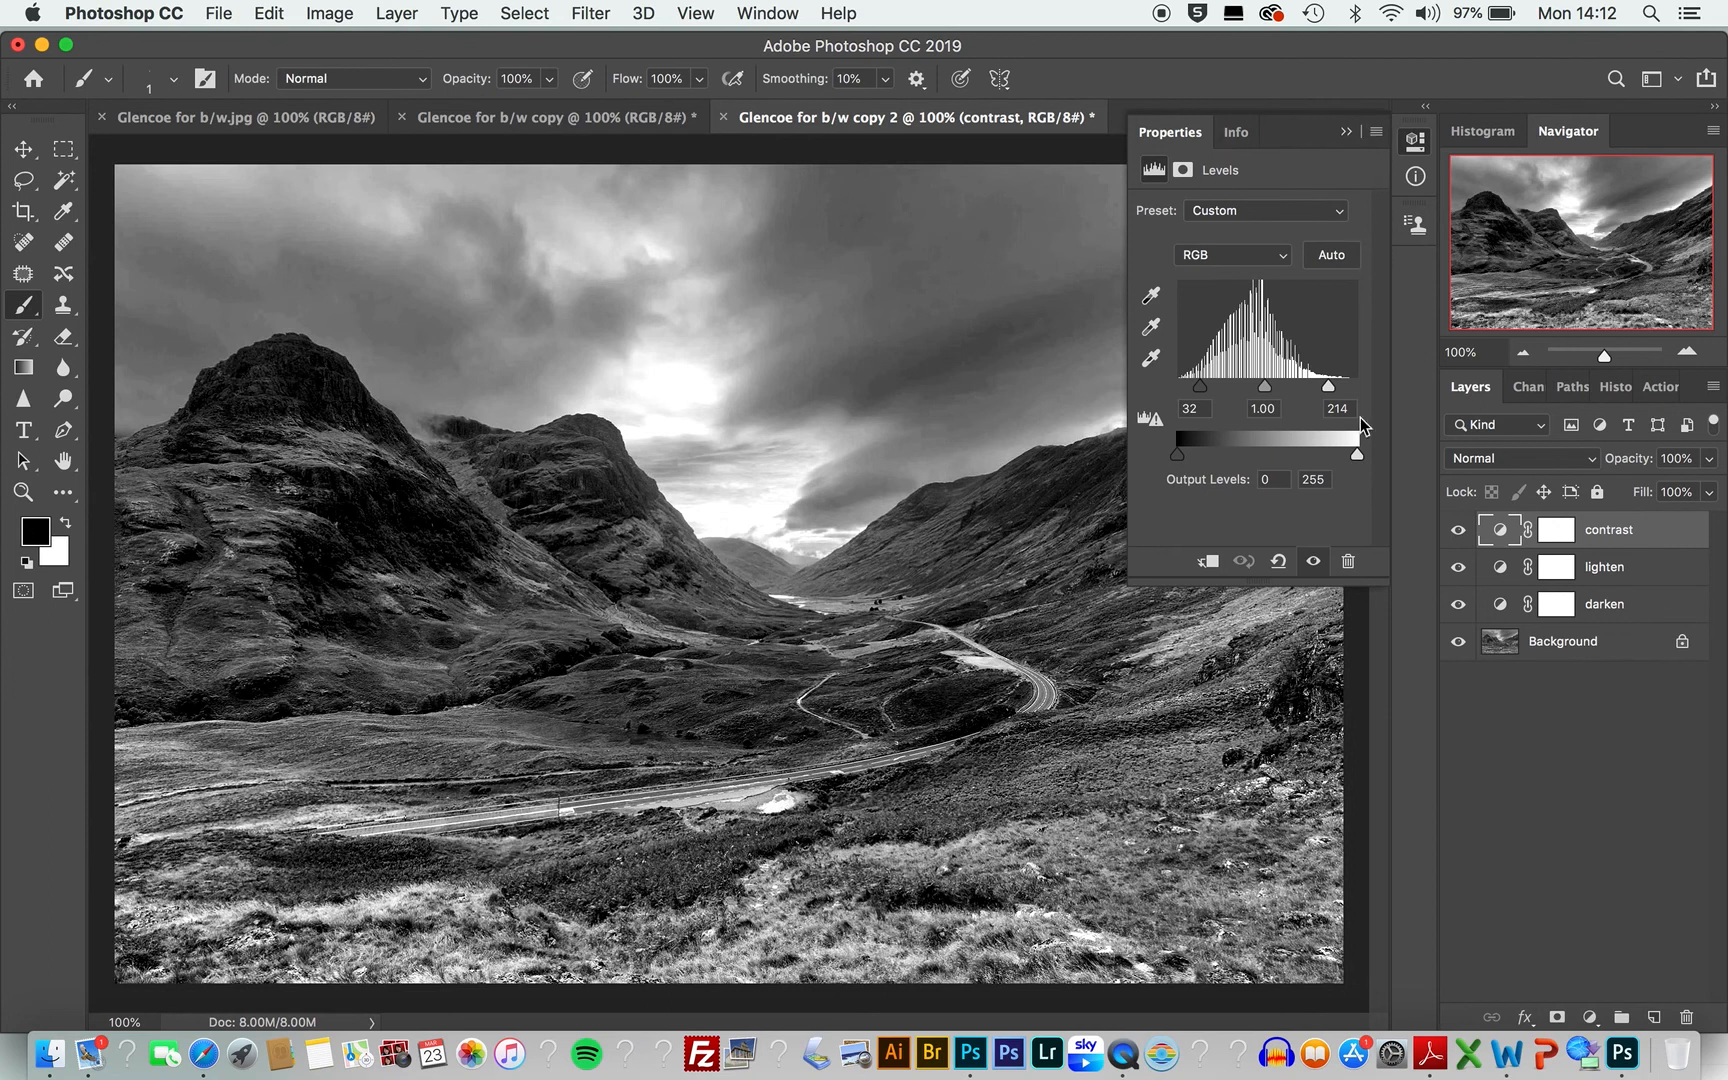
# Step: Close the Properties panel tab group
pyautogui.click(1377, 133)
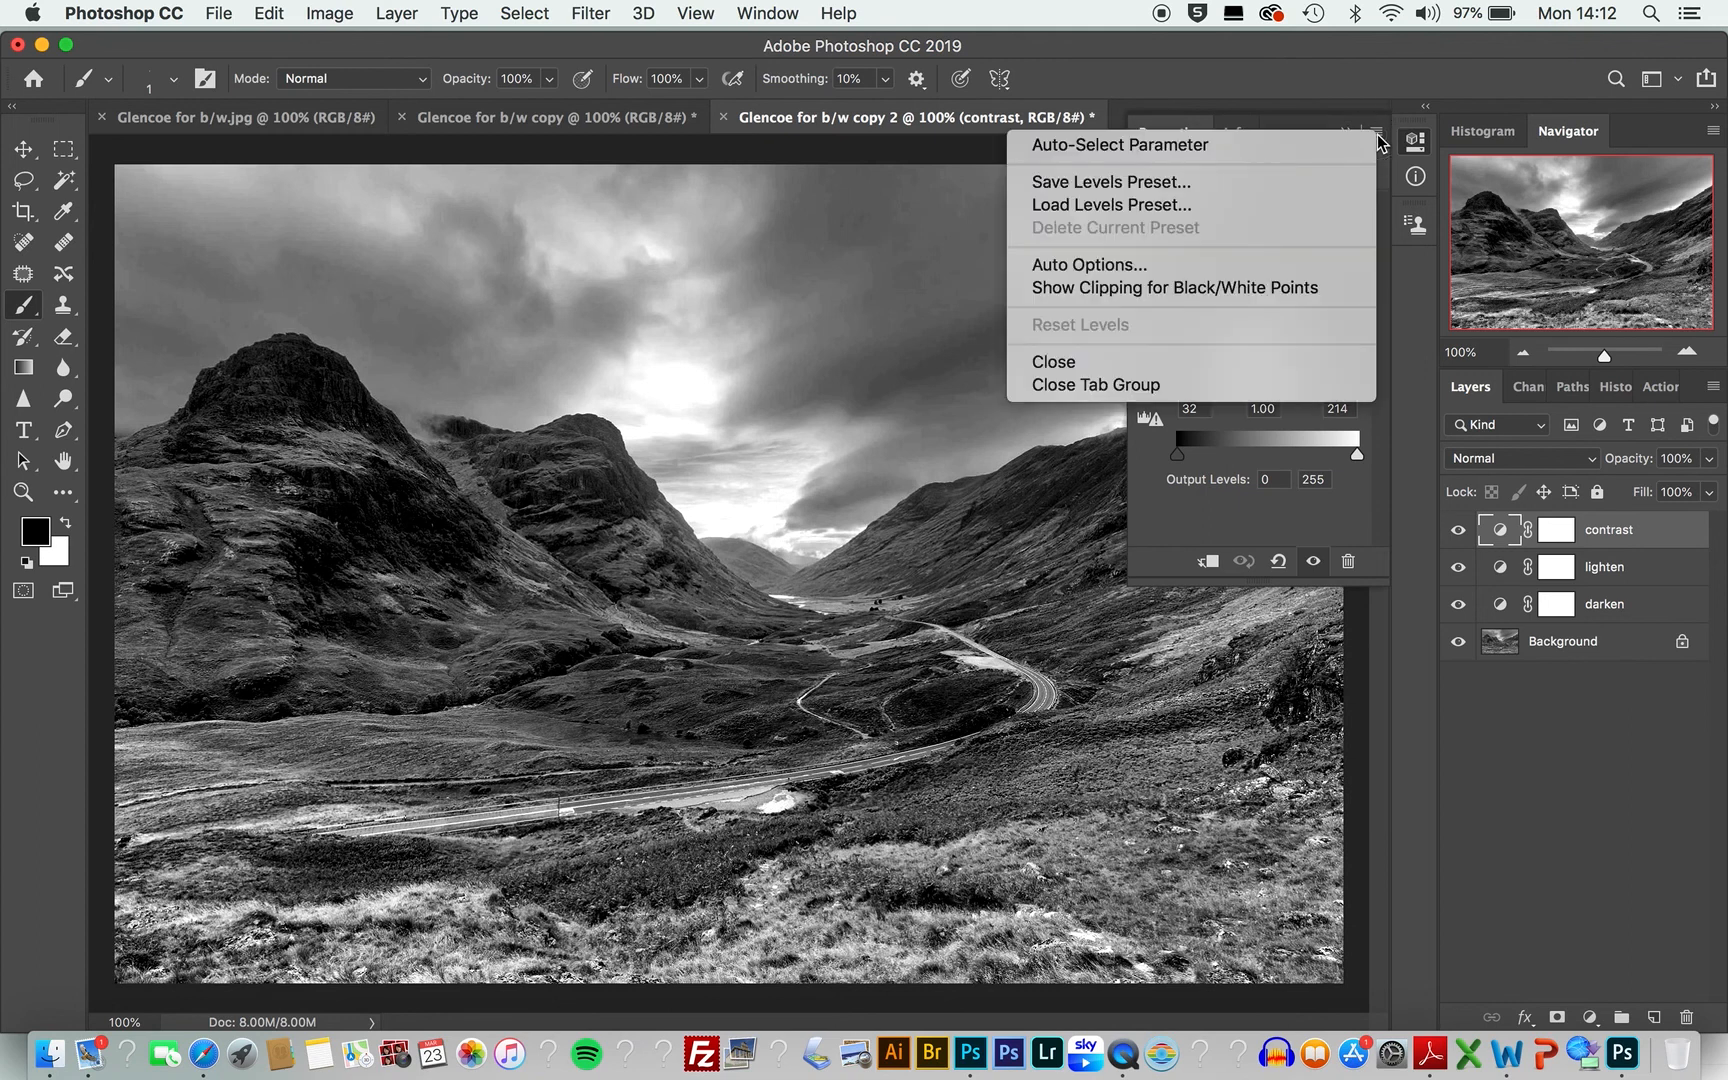
pyautogui.click(1240, 392)
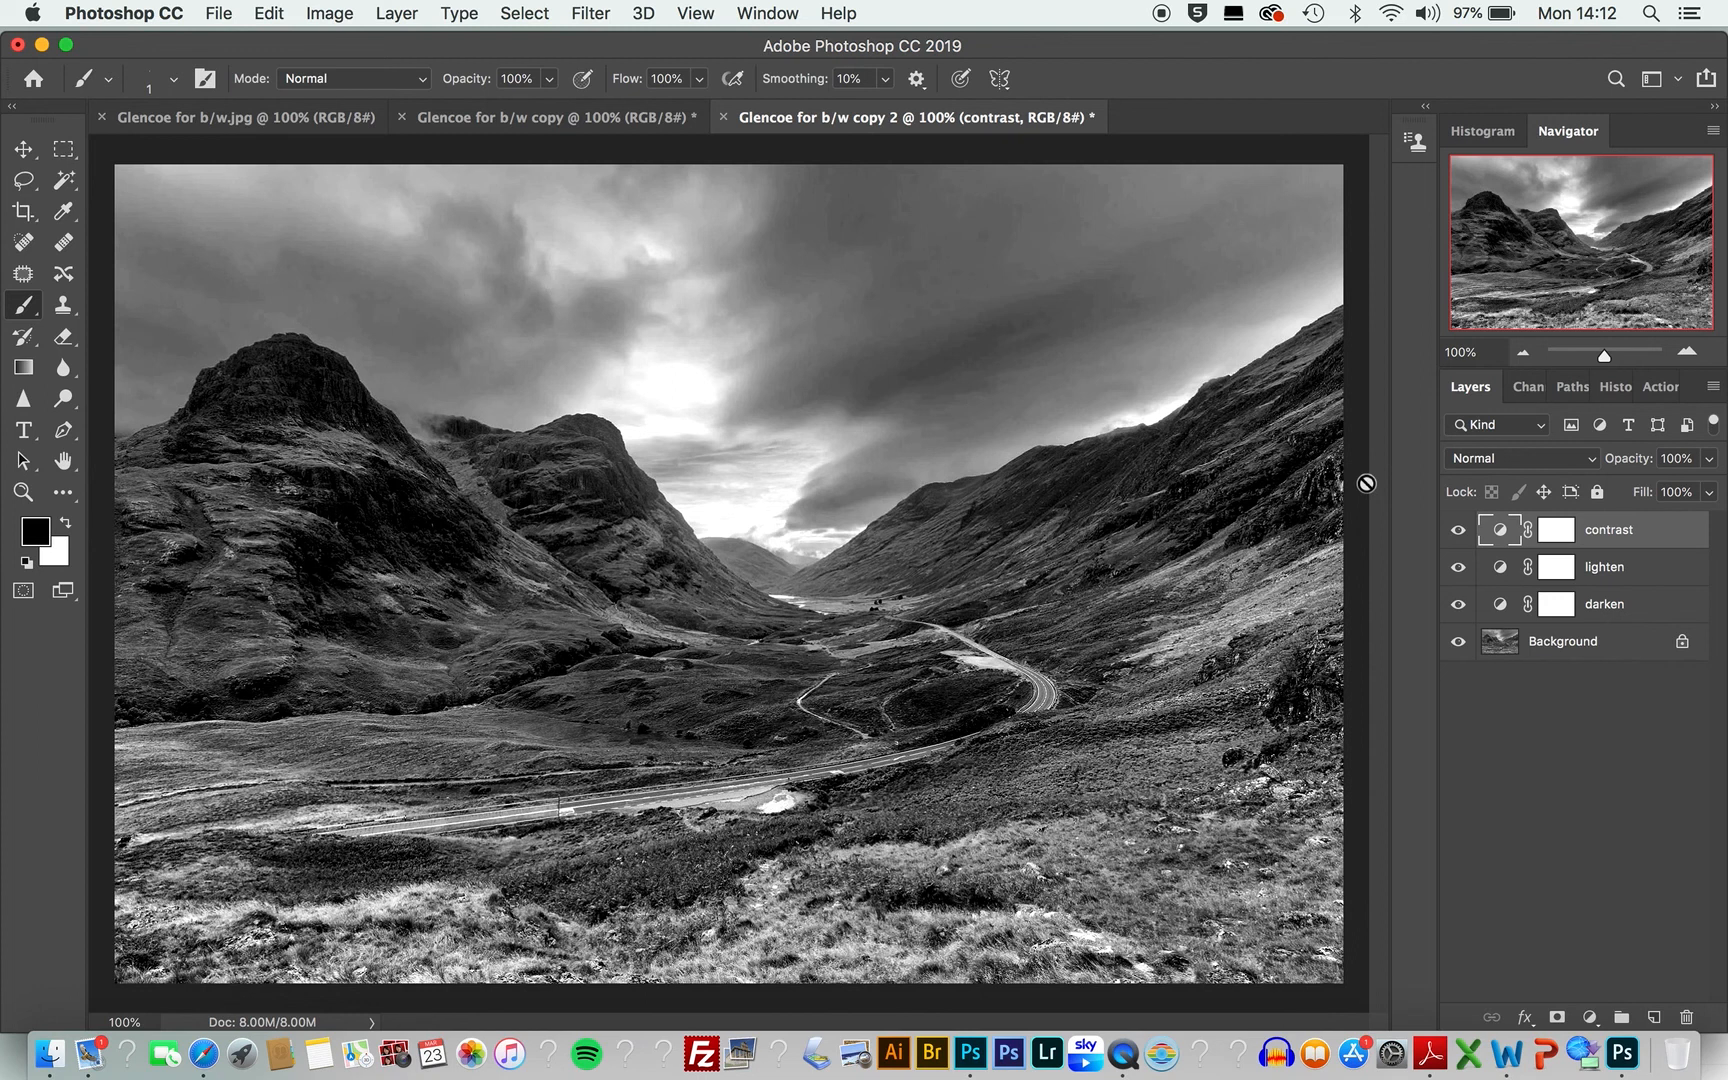
# Step: Fill the darken layer's mask with black at 100% opacity, viewing the mask on its own
pyautogui.keyDown('alt'); pyautogui.click(1556, 606); pyautogui.keyUp('alt')
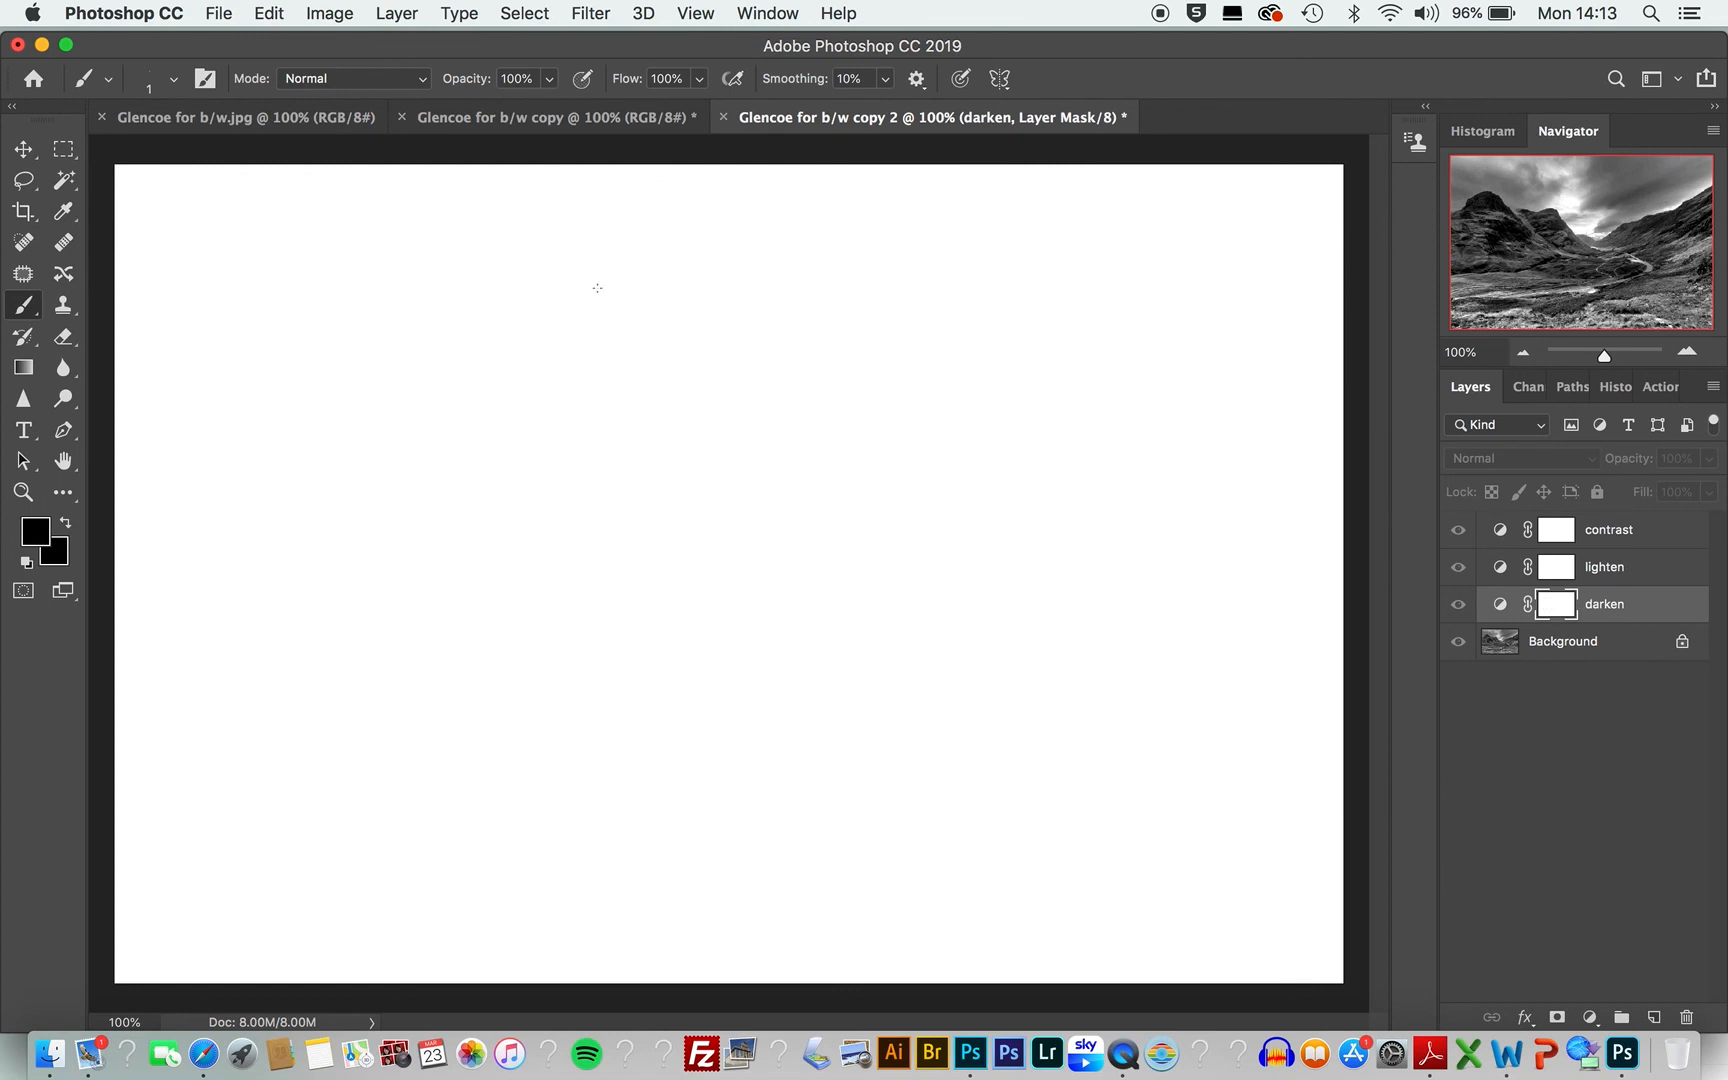
pyautogui.click(220, 13)
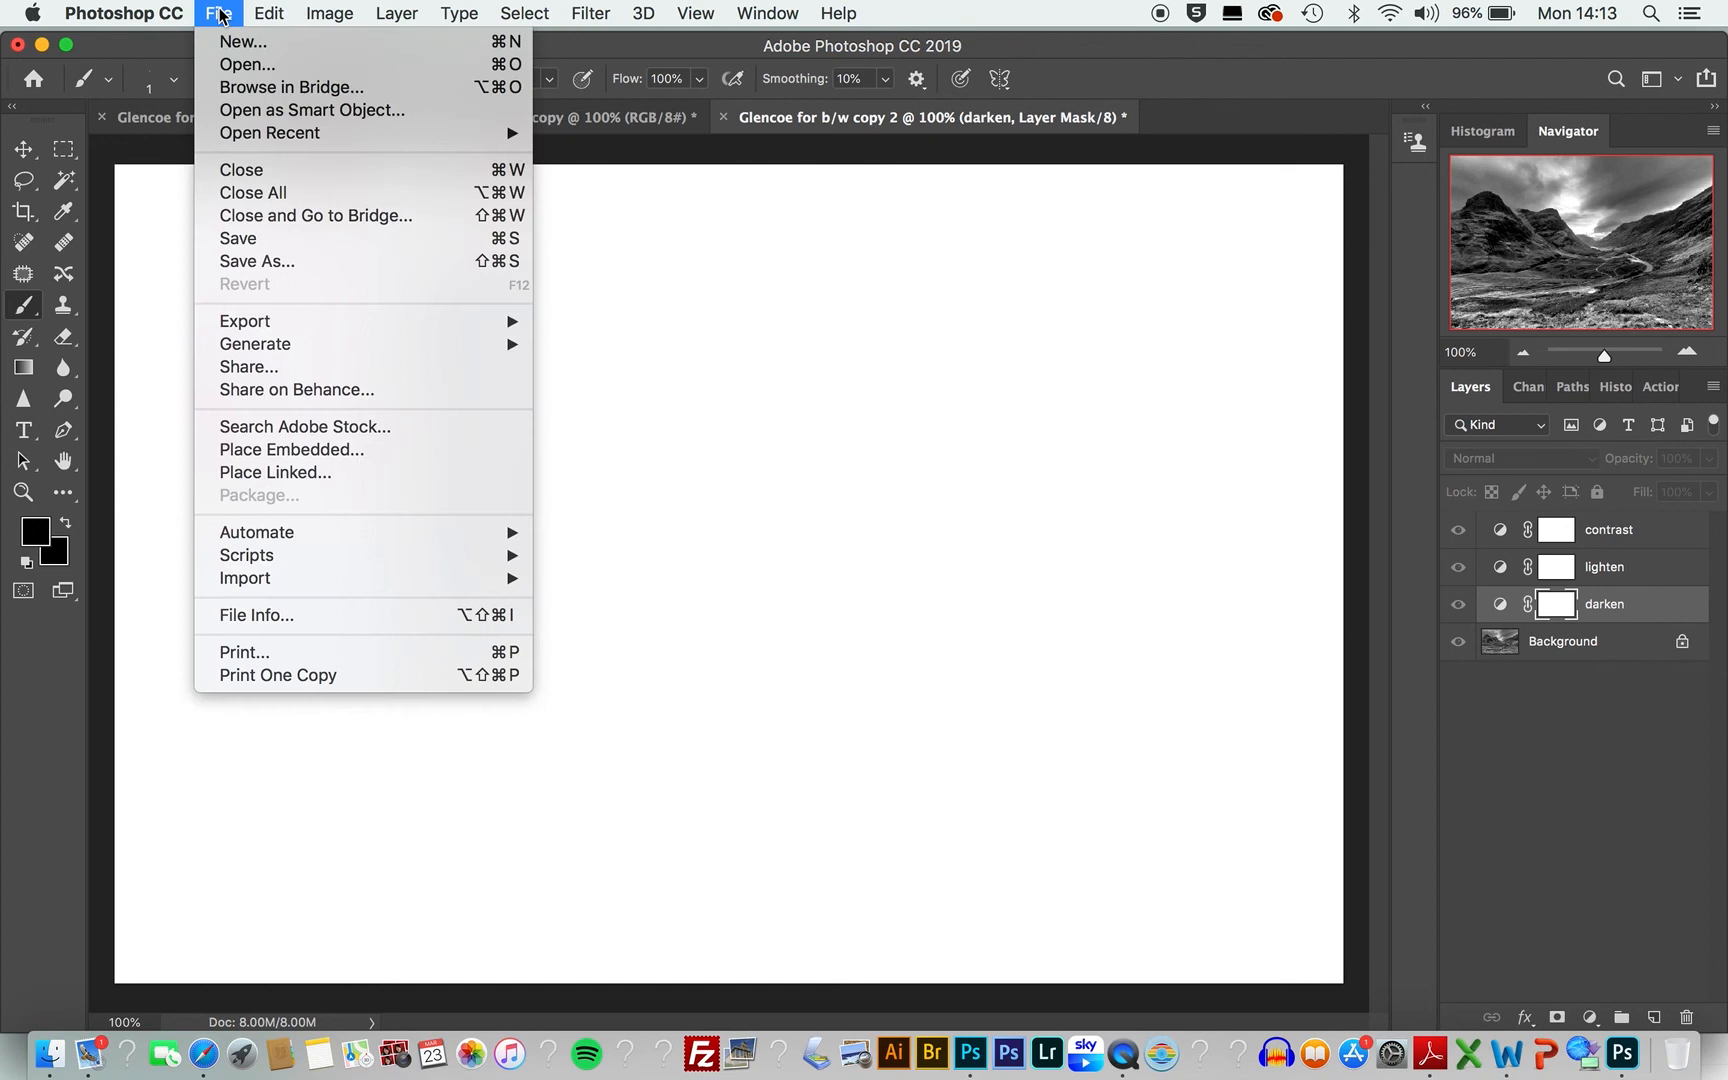
pyautogui.moveTo(270, 12)
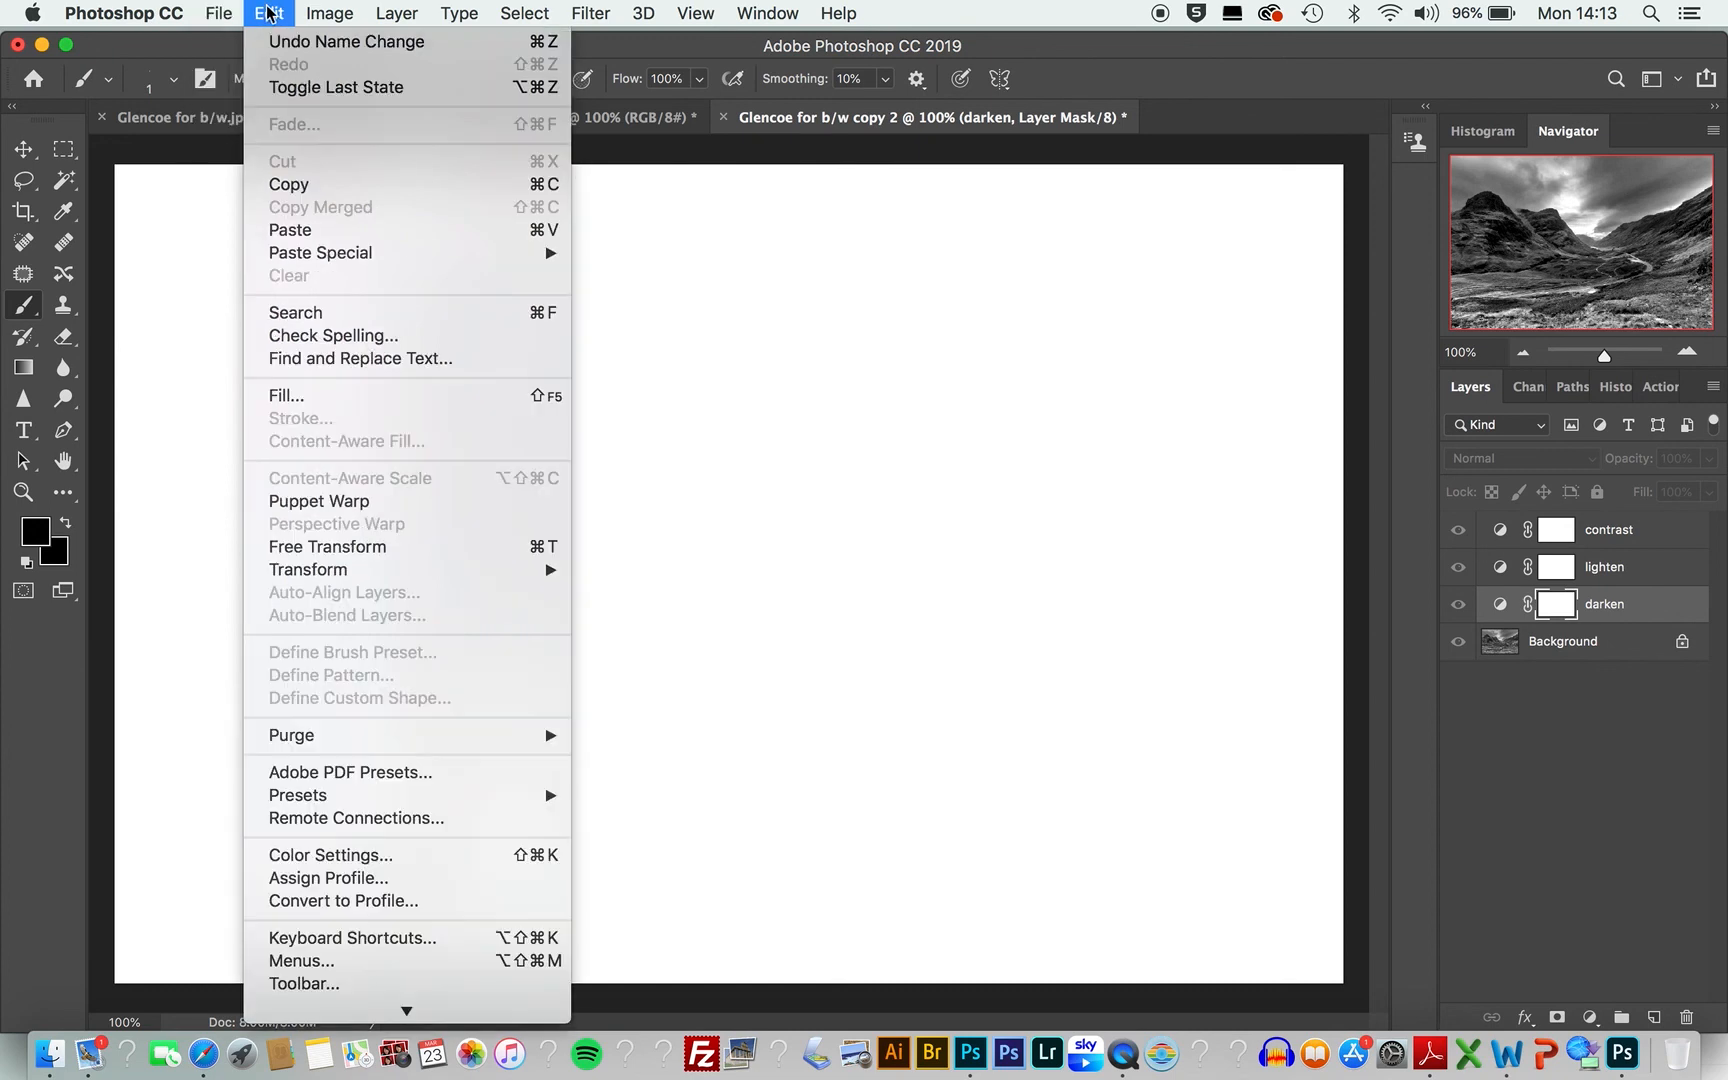
pyautogui.click(276, 394)
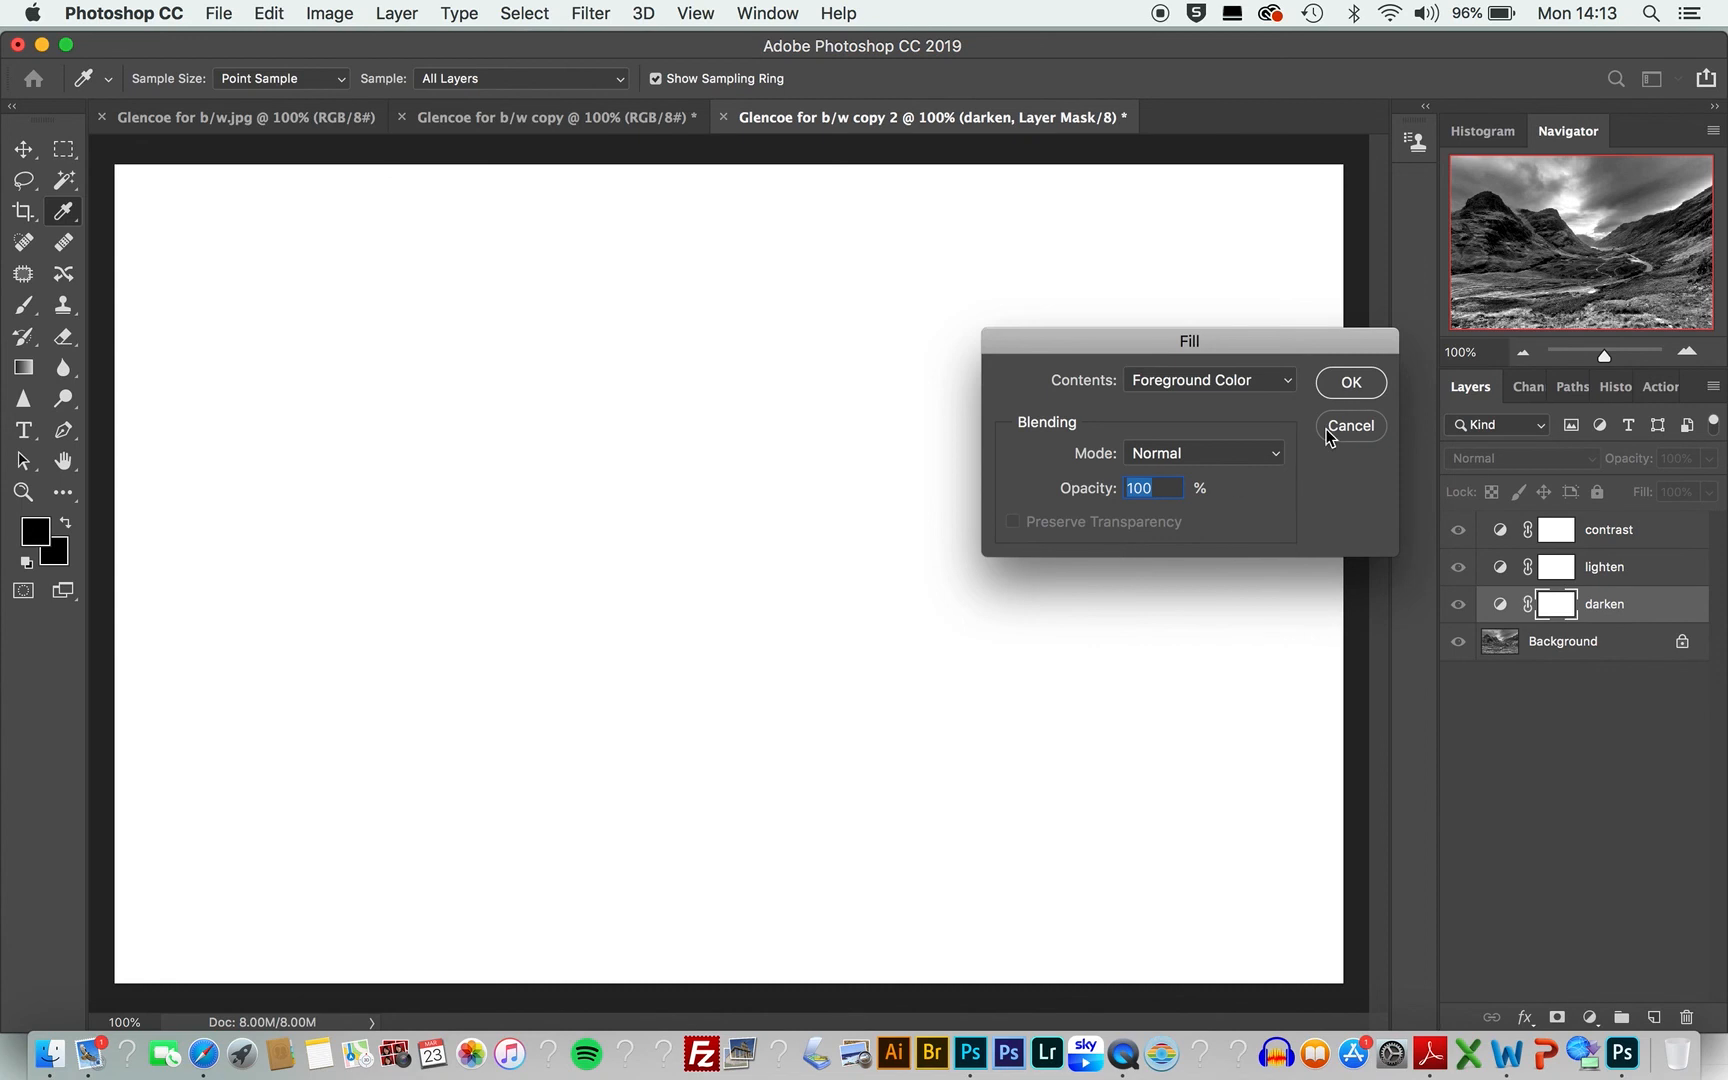
pyautogui.click(1289, 382)
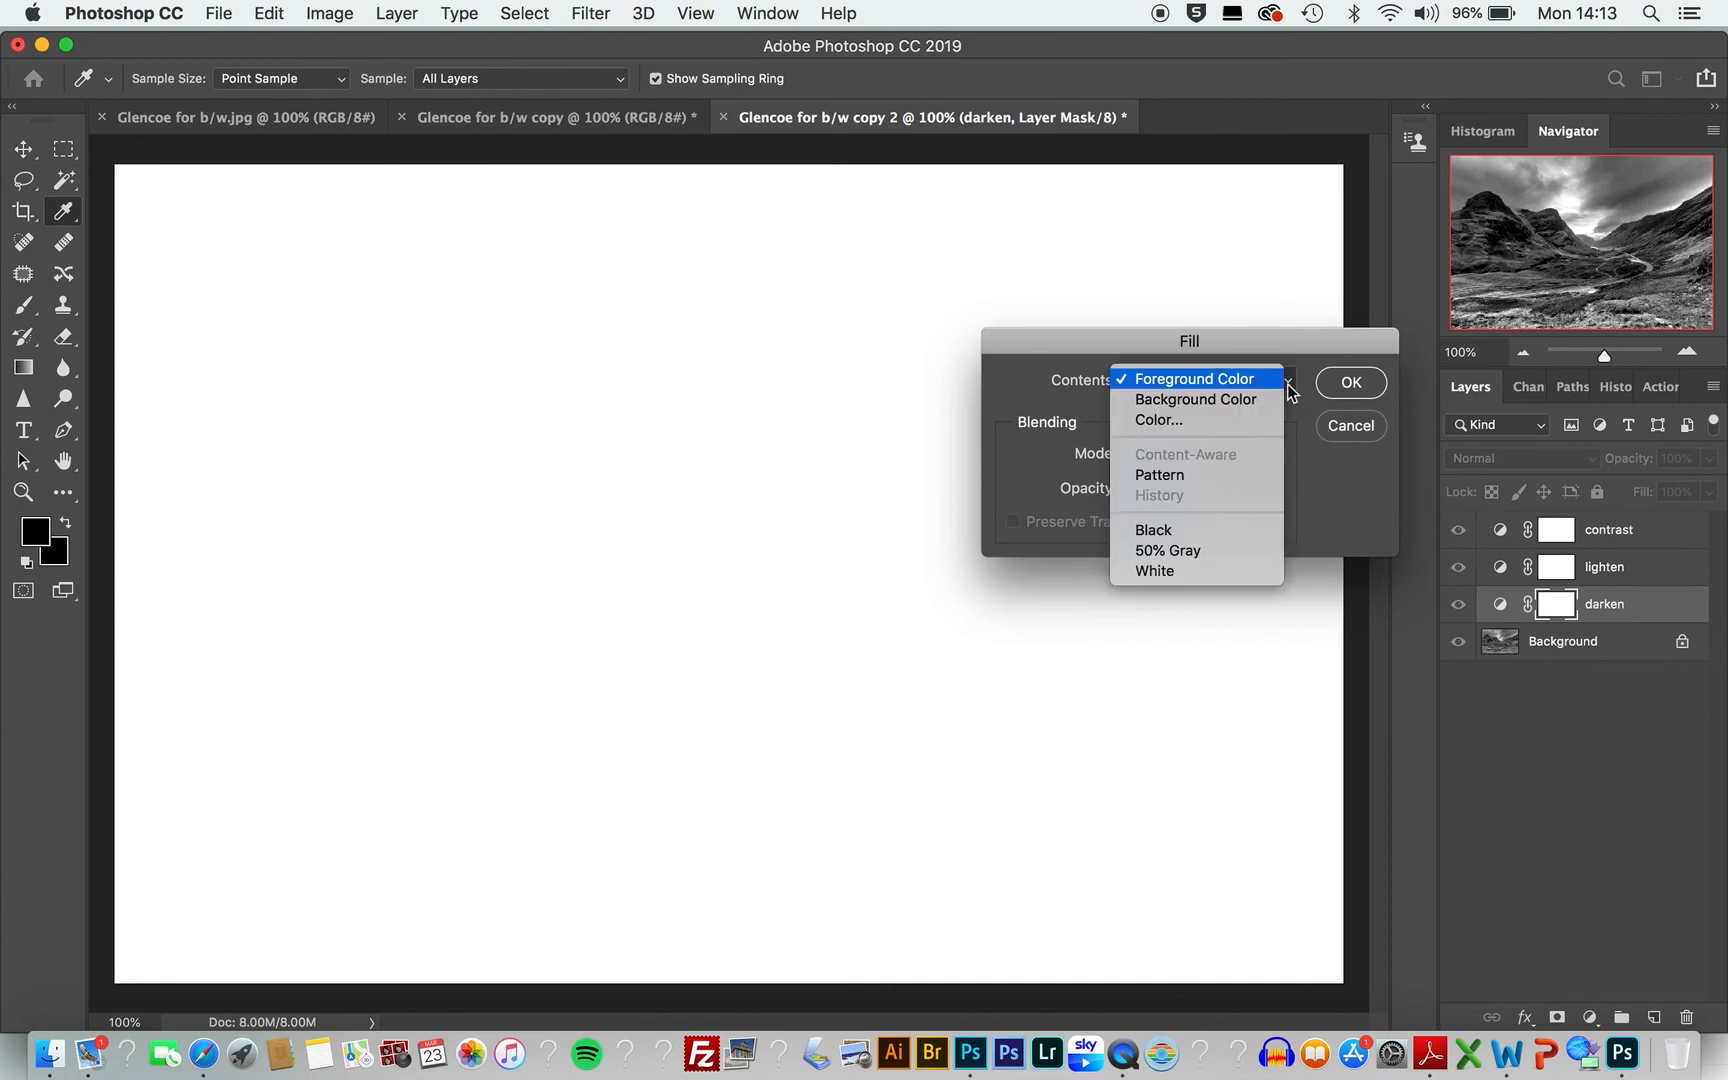
pyautogui.click(1262, 531)
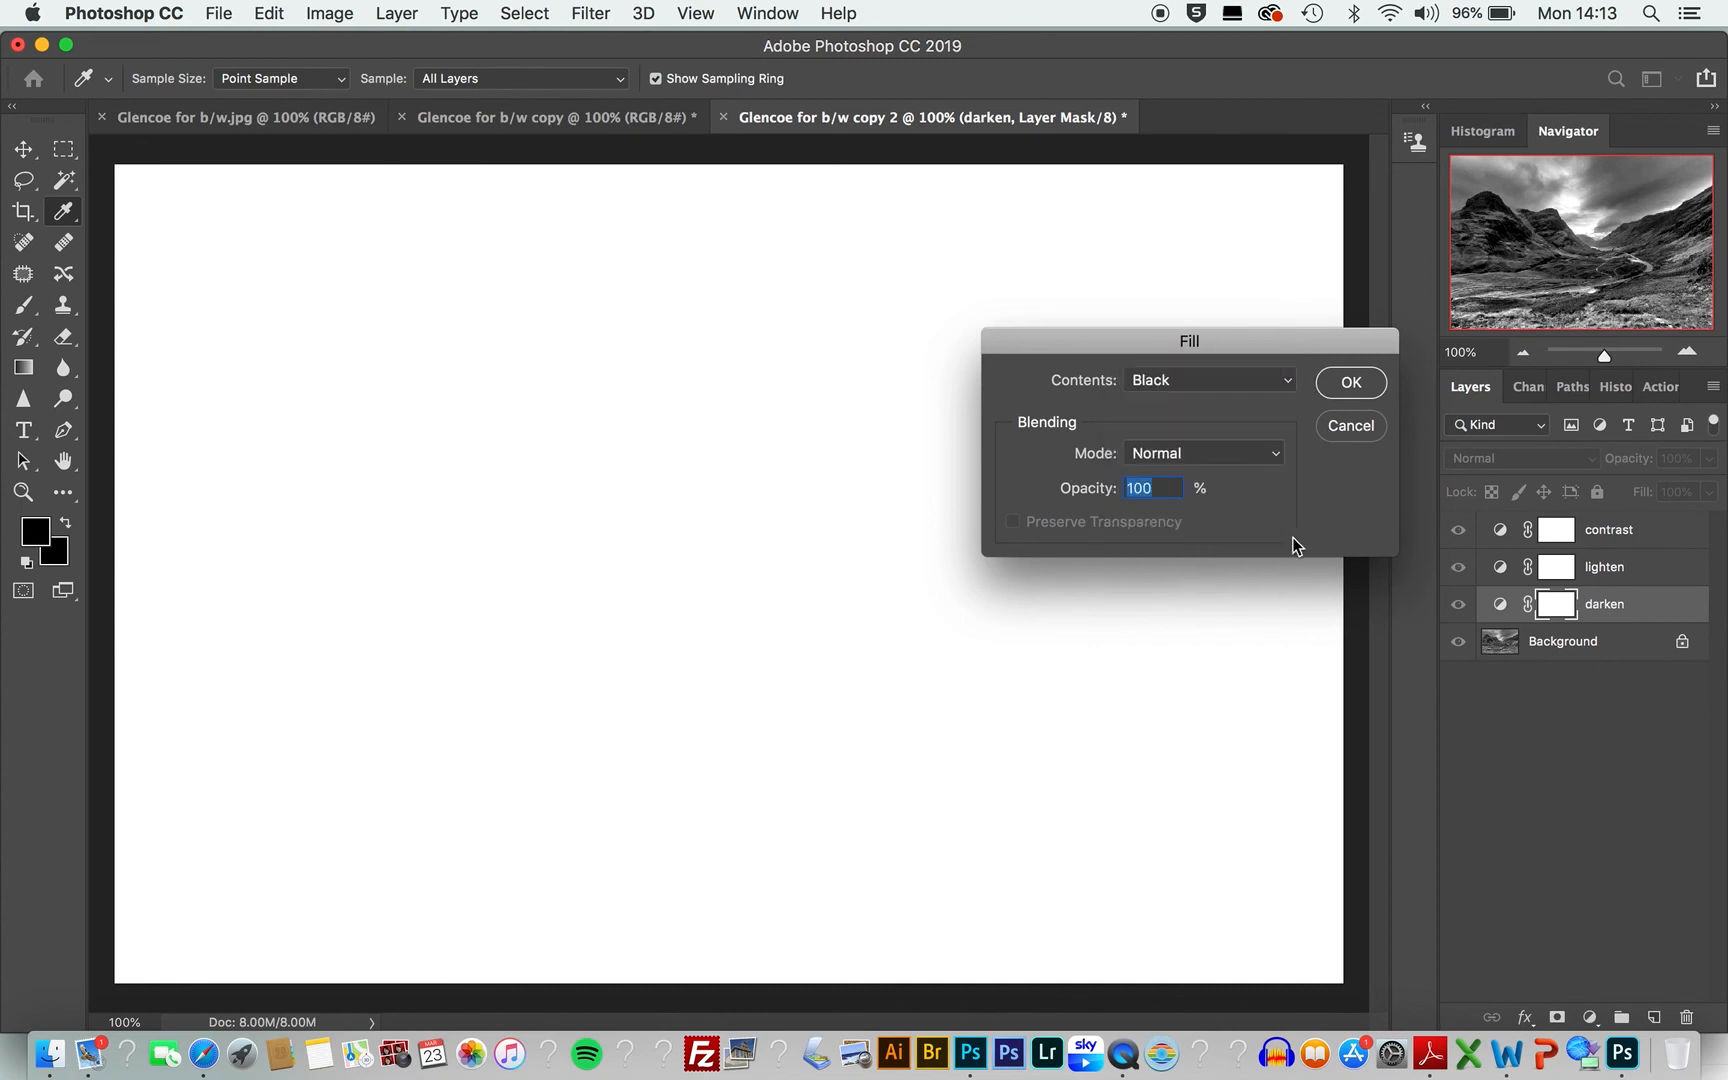
pyautogui.click(1351, 382)
pyautogui.press('b')
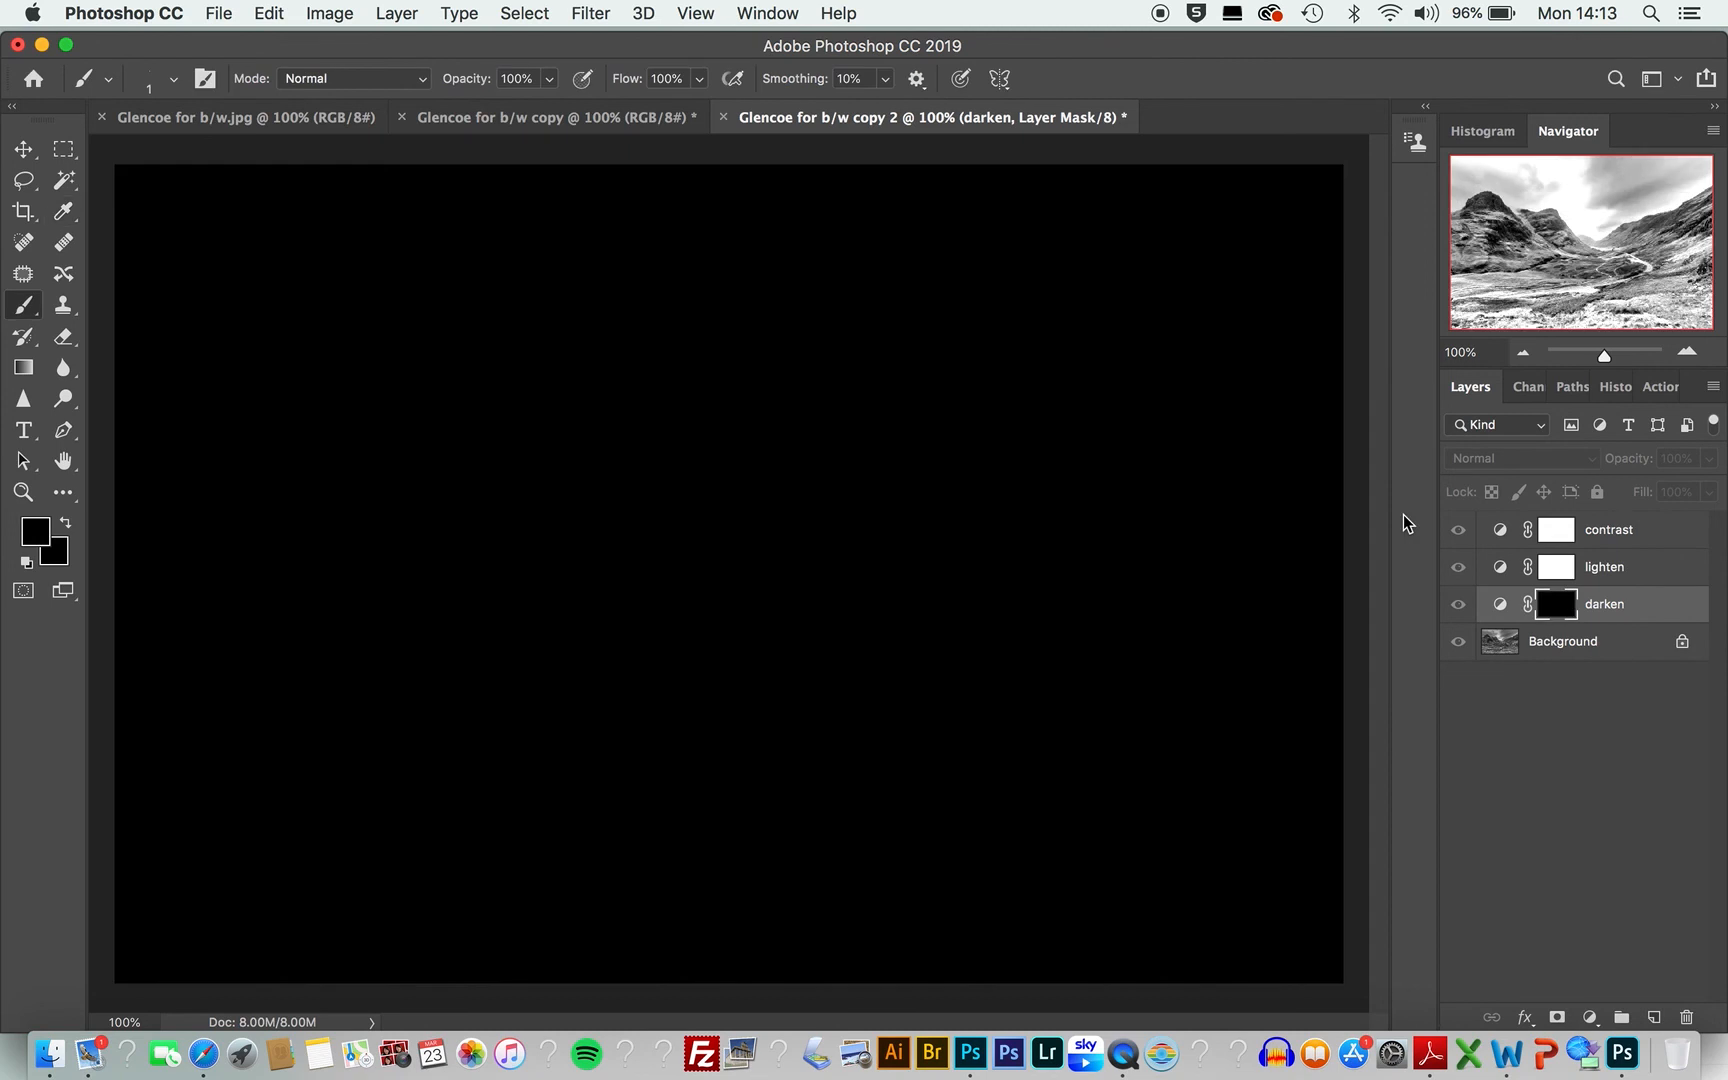
# Step: Fill the lighten layer's mask with black, viewing the mask on its own
pyautogui.click(1558, 568)
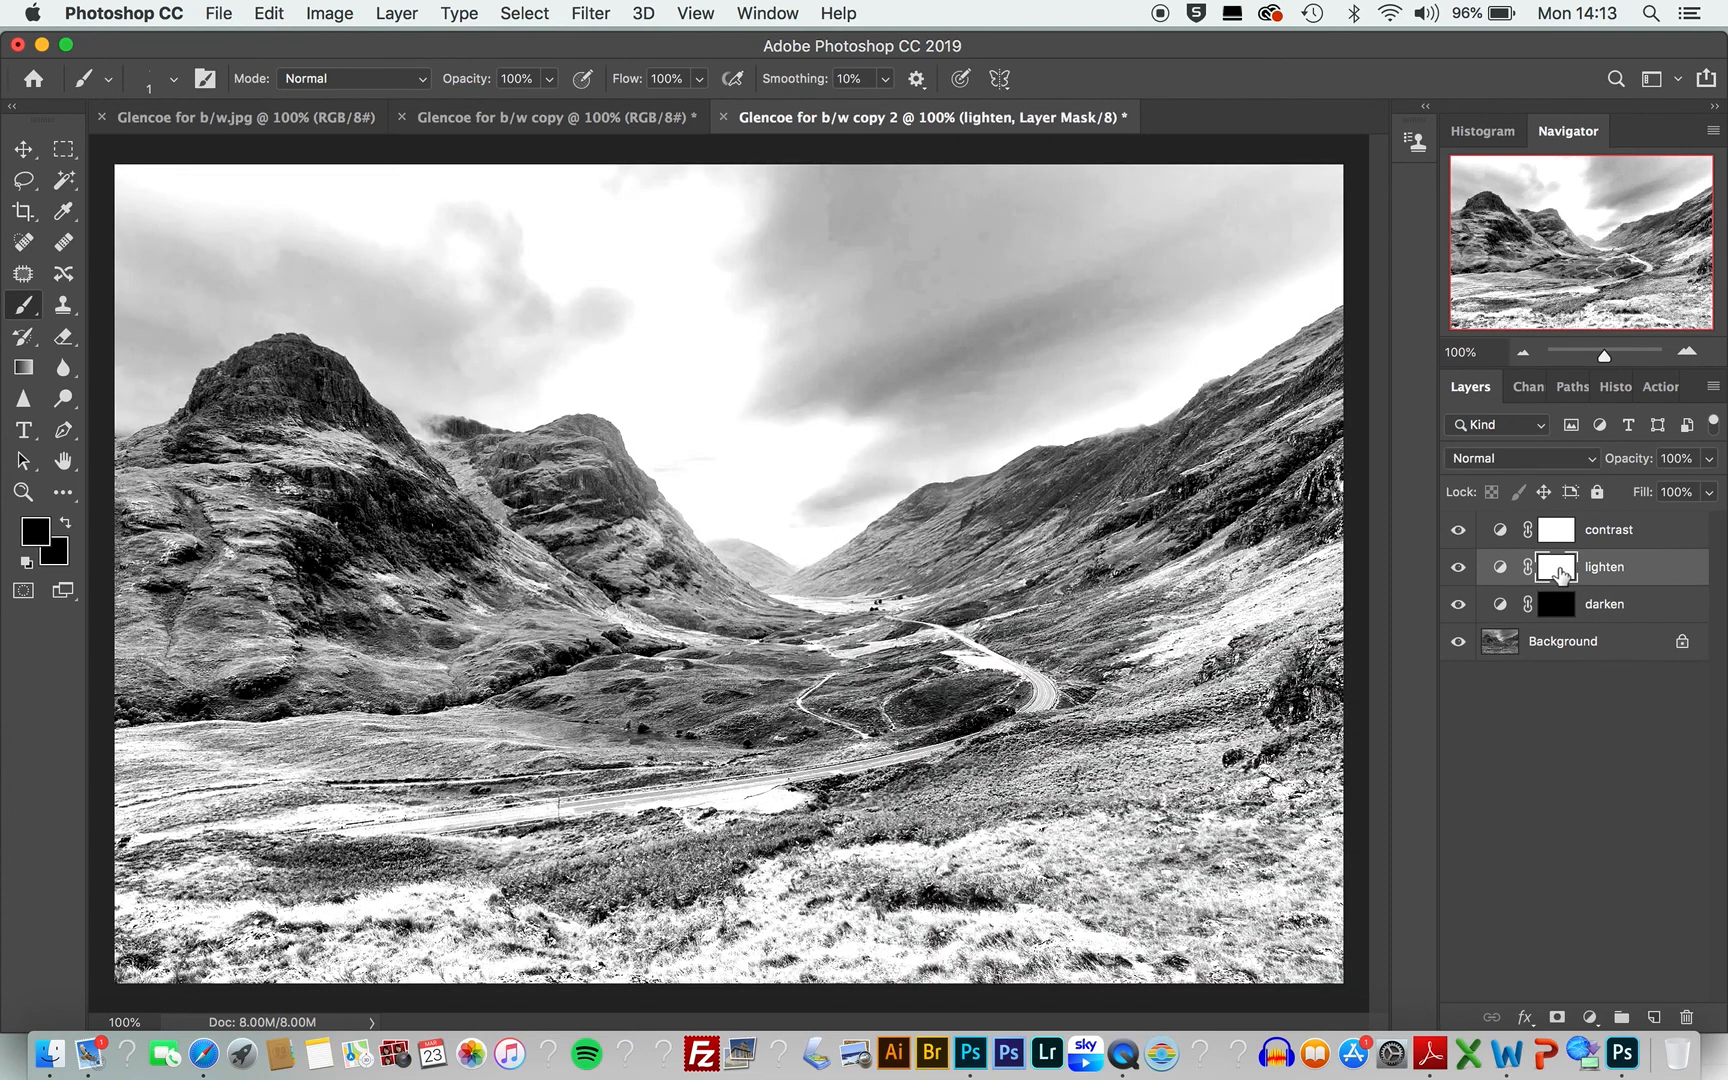
pyautogui.keyDown('alt'); pyautogui.click(1558, 568); pyautogui.keyUp('alt')
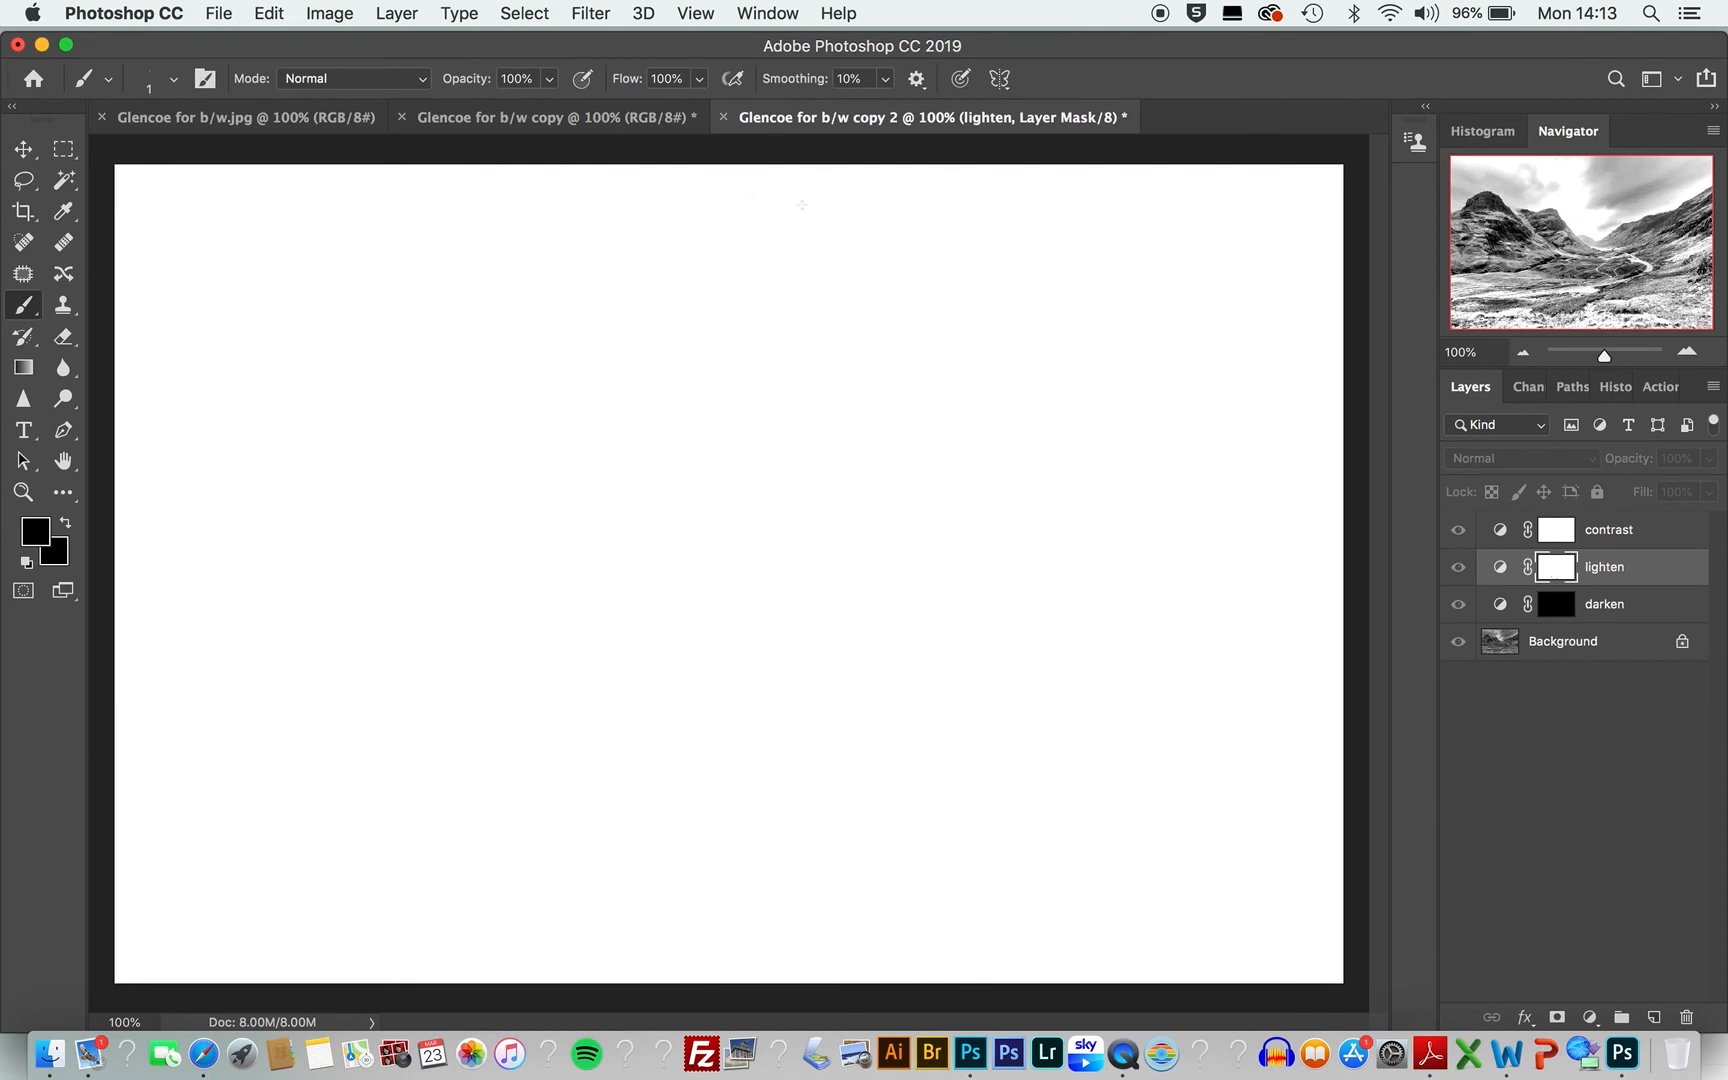
pyautogui.click(270, 12)
pyautogui.click(277, 241)
pyautogui.click(276, 14)
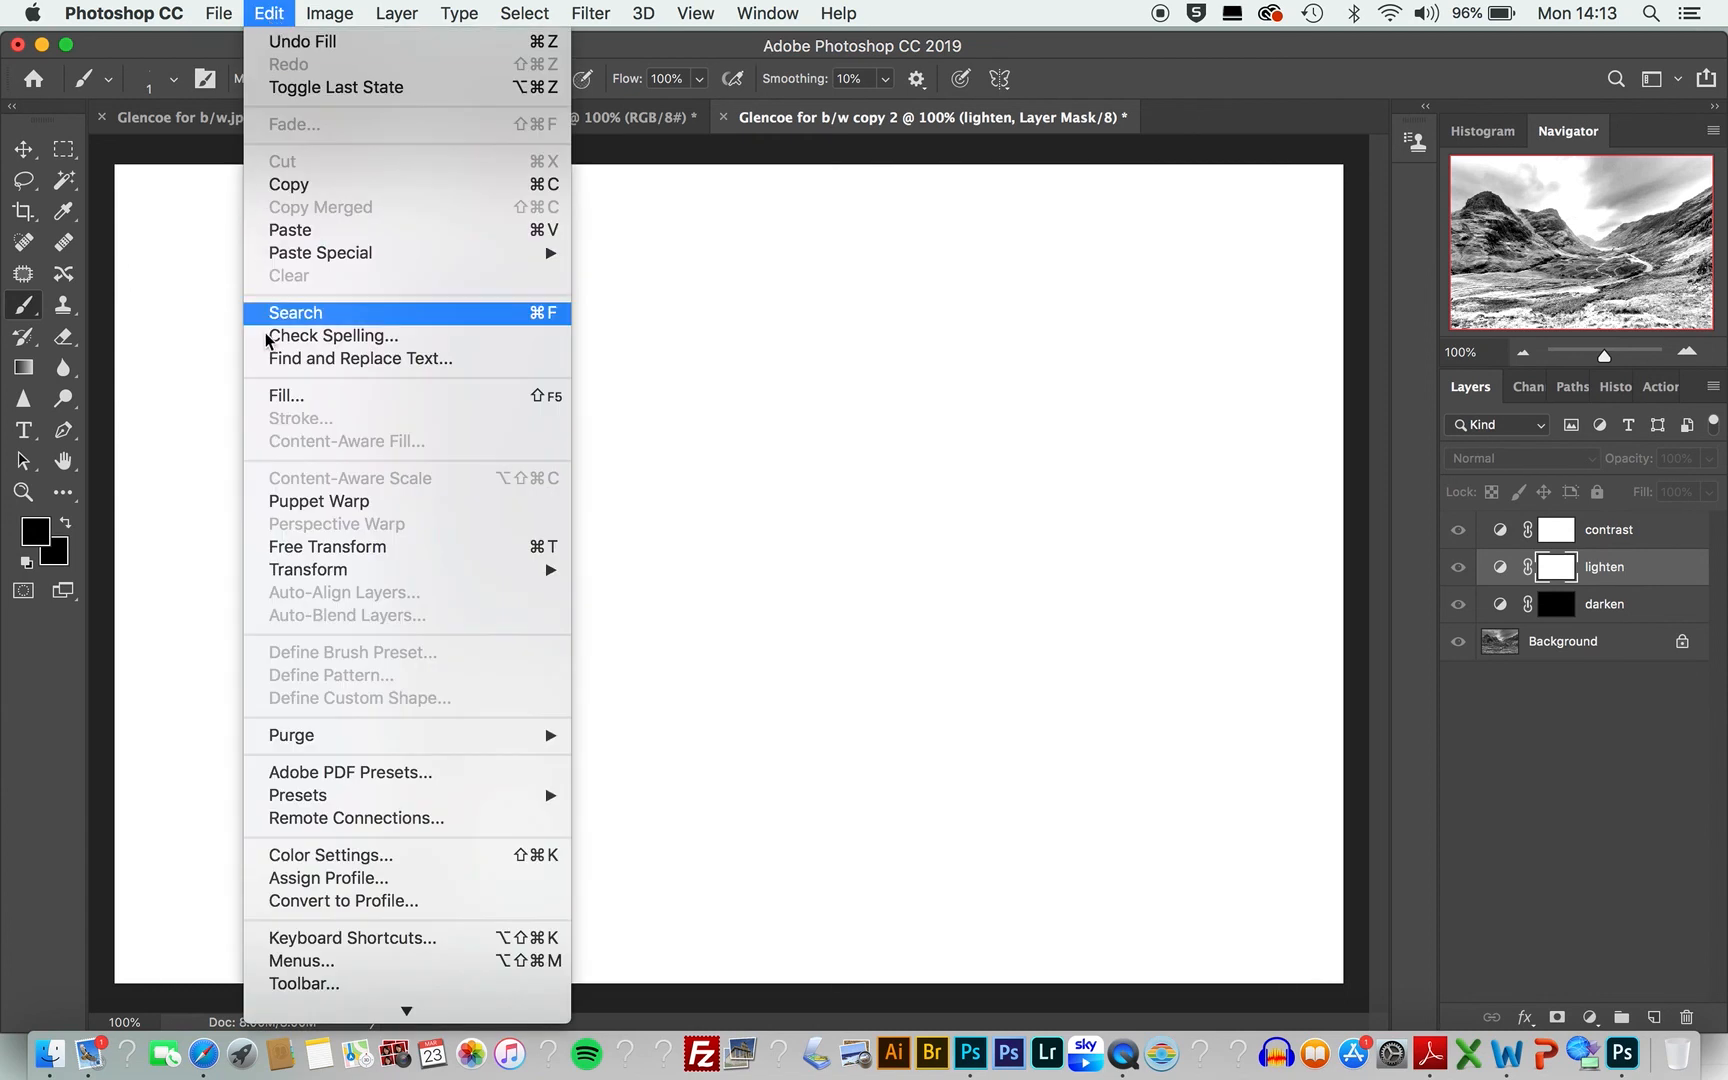
pyautogui.click(272, 395)
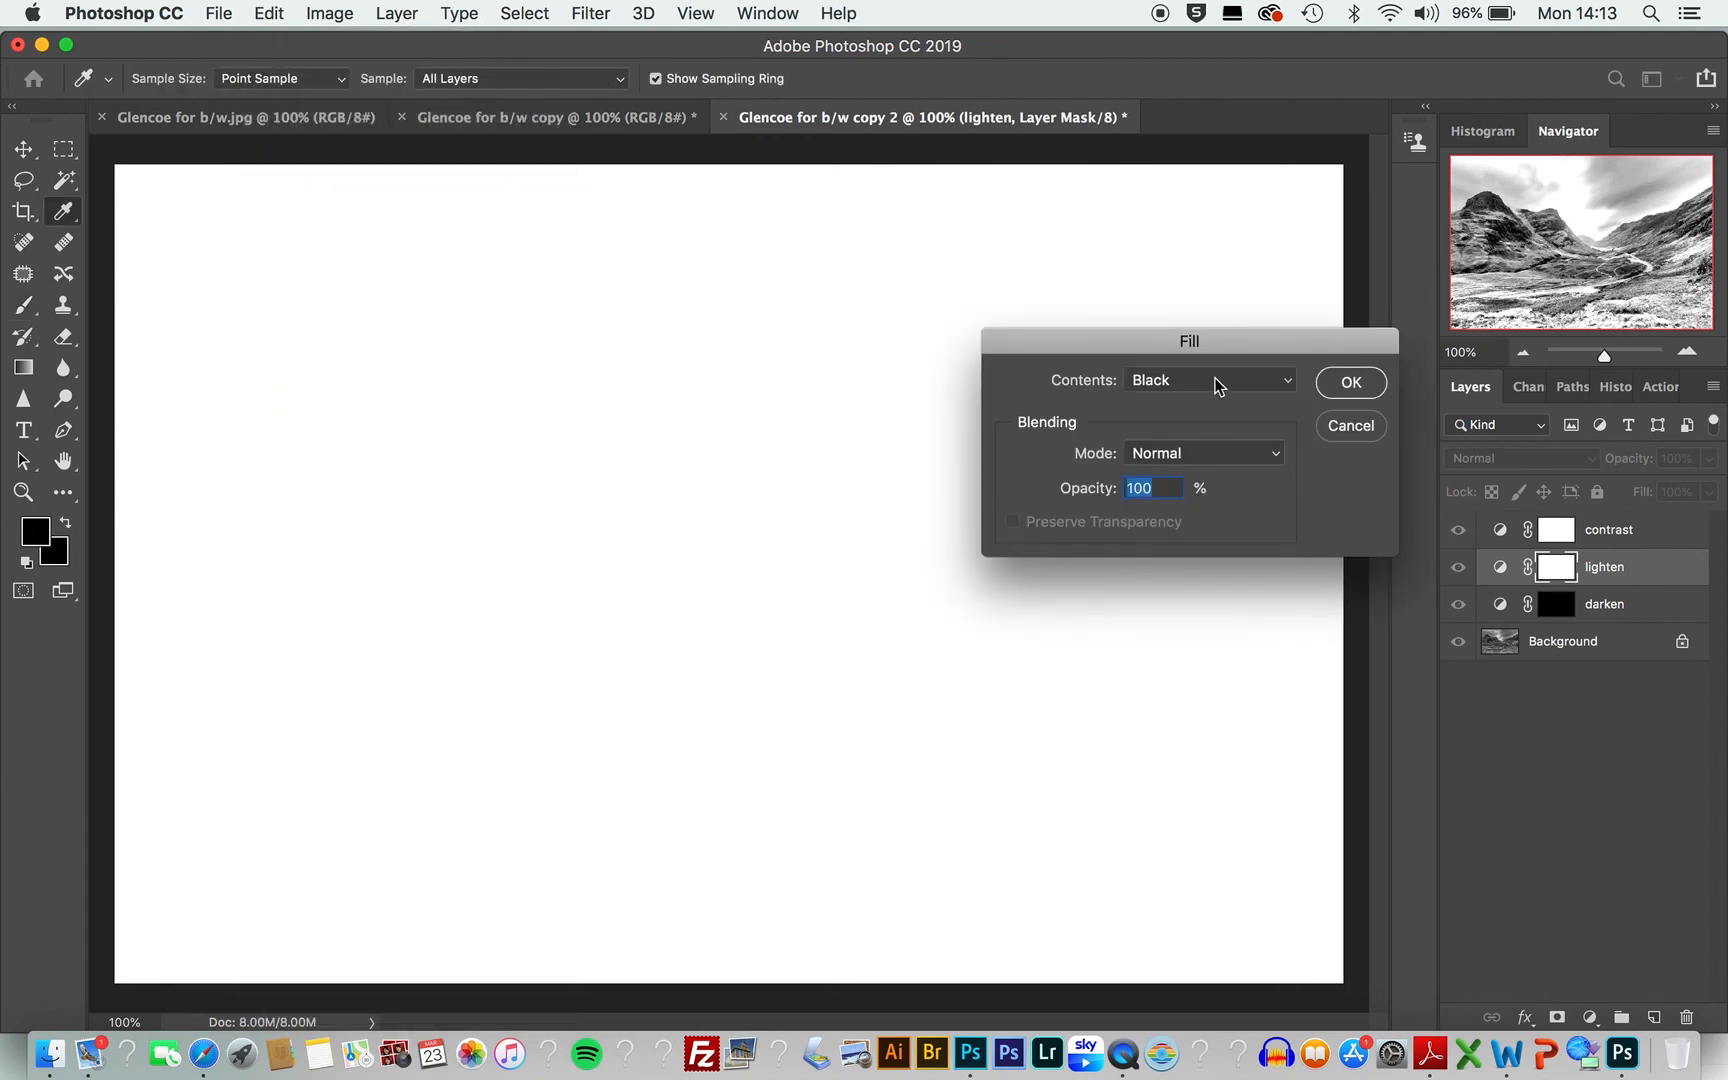
pyautogui.click(1350, 390)
pyautogui.press('b')
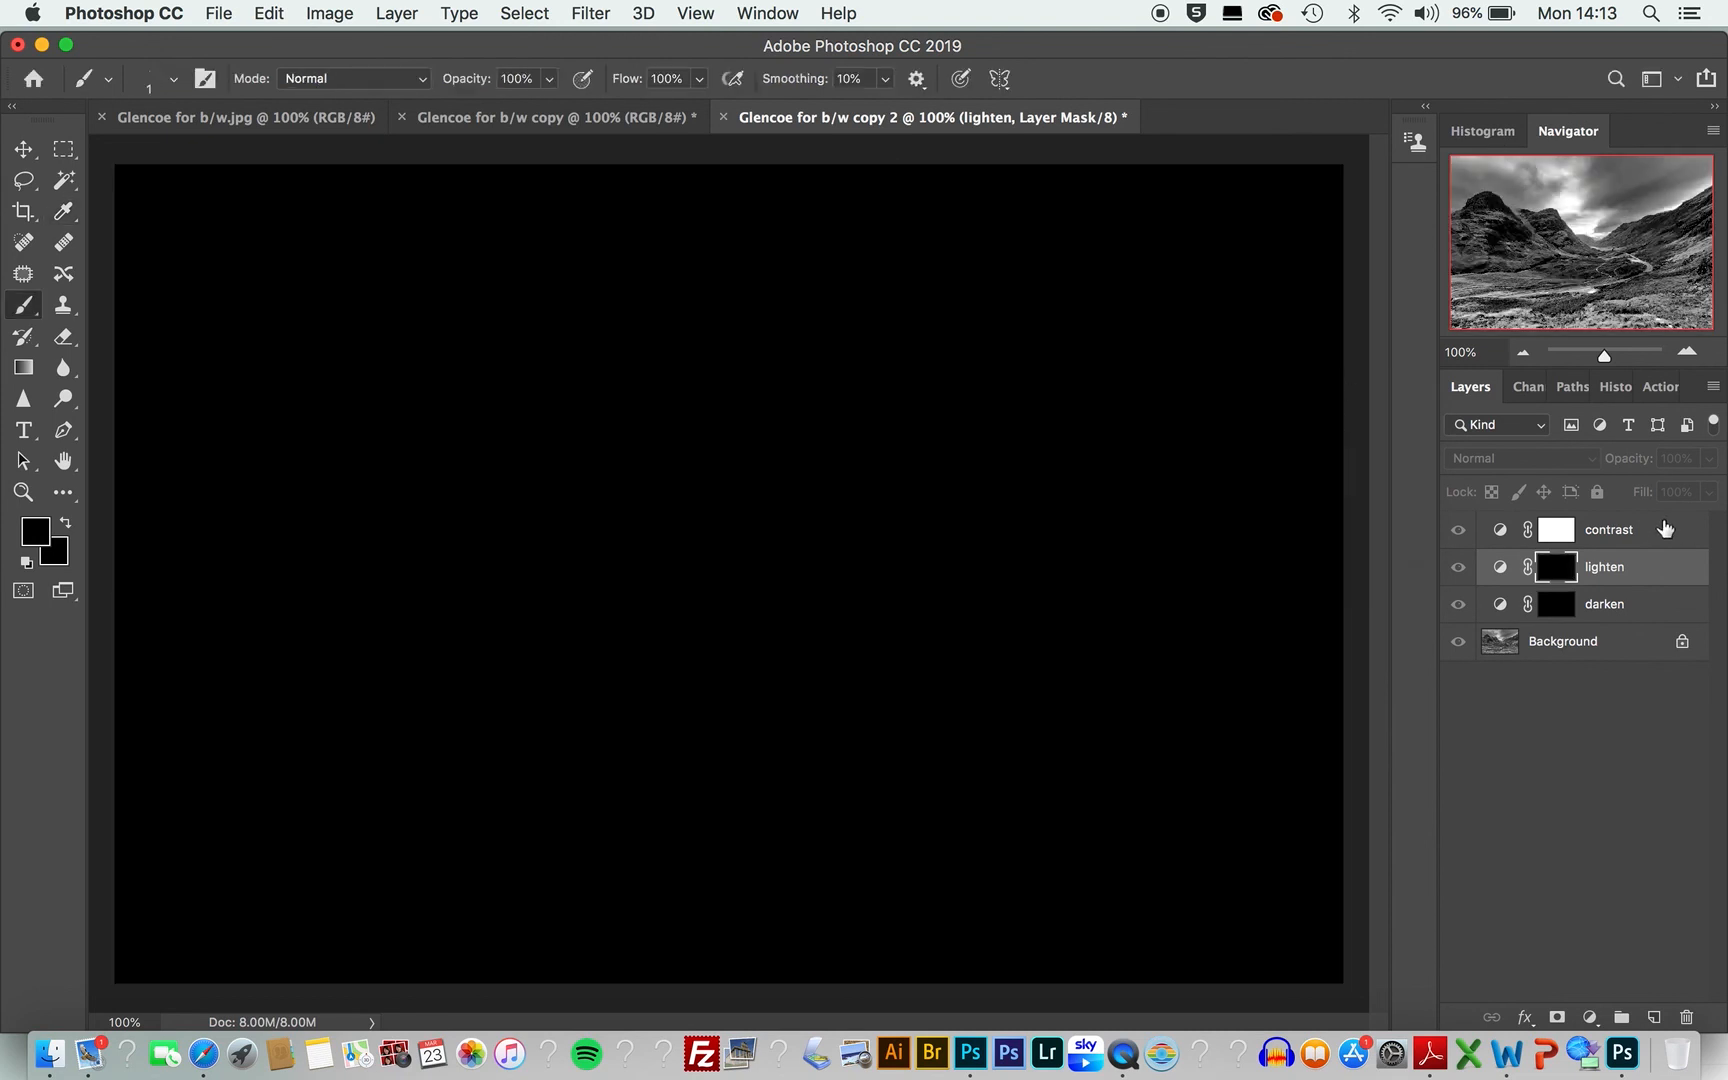
# Step: Fill the contrast layer's mask with black, then select the Background layer to return to the image
pyautogui.click(1665, 529)
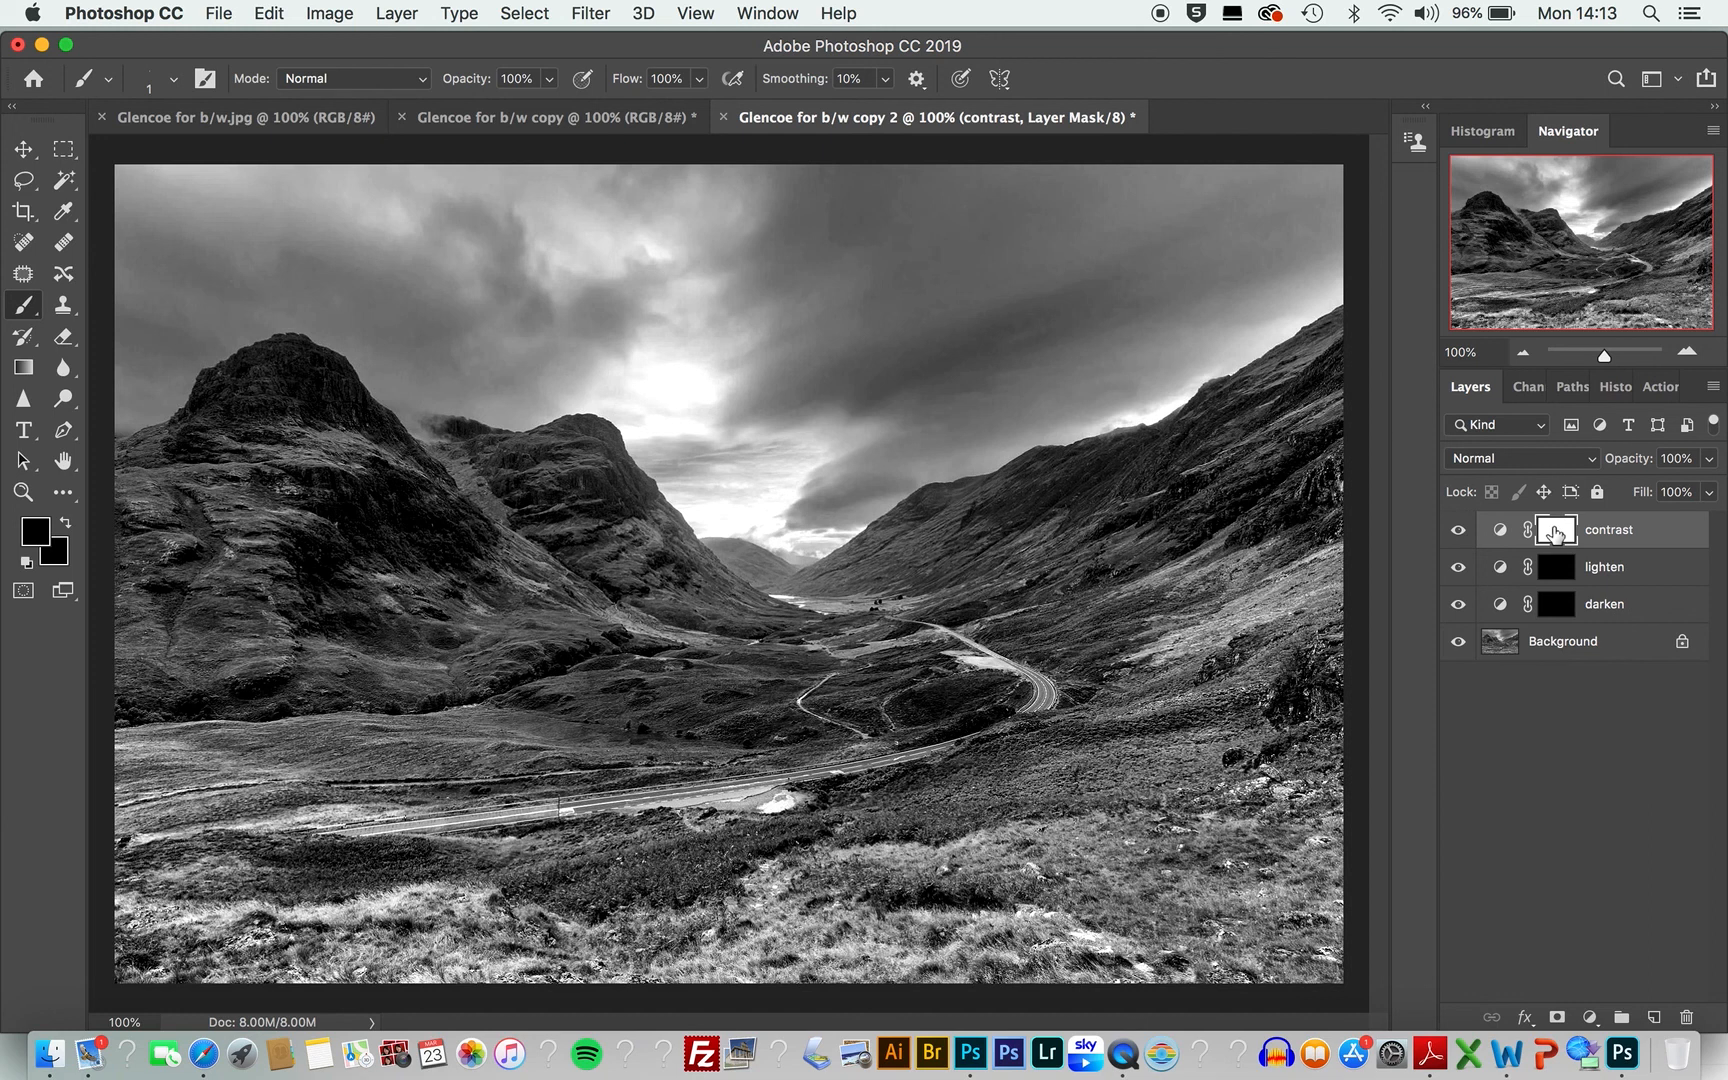
pyautogui.keyDown('alt'); pyautogui.click(1555, 533); pyautogui.keyUp('alt')
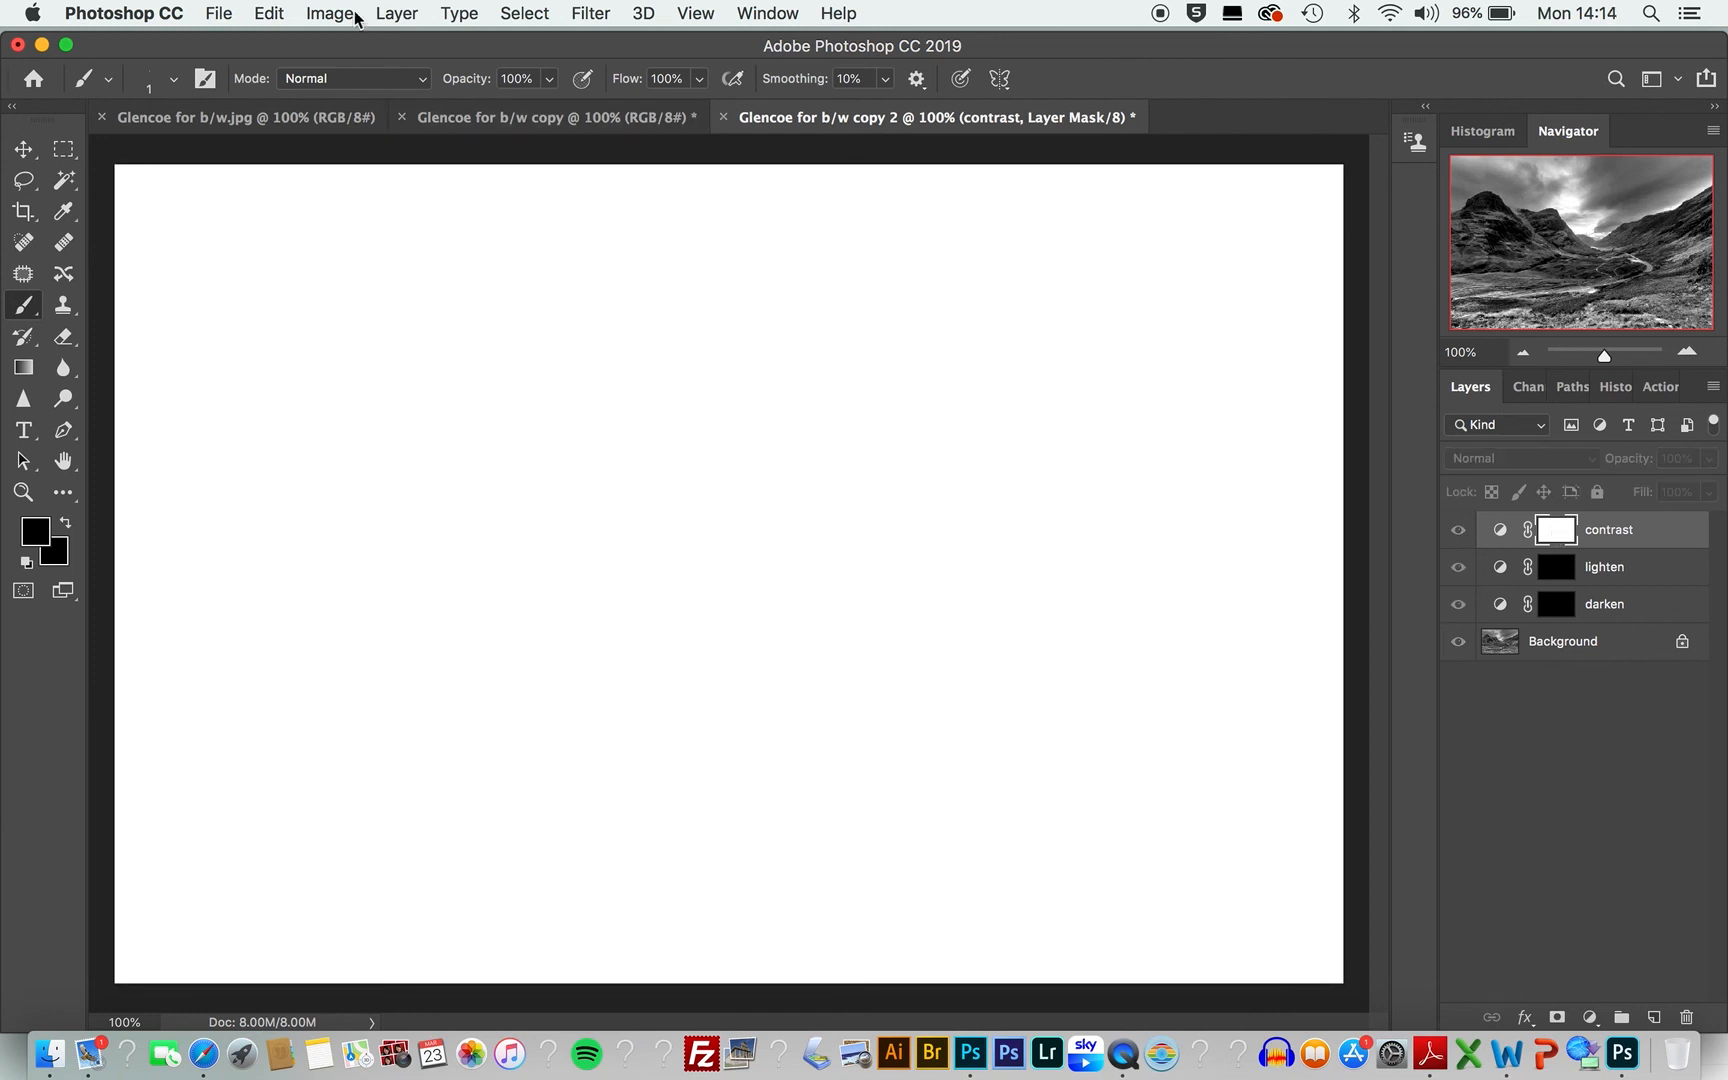
pyautogui.click(270, 14)
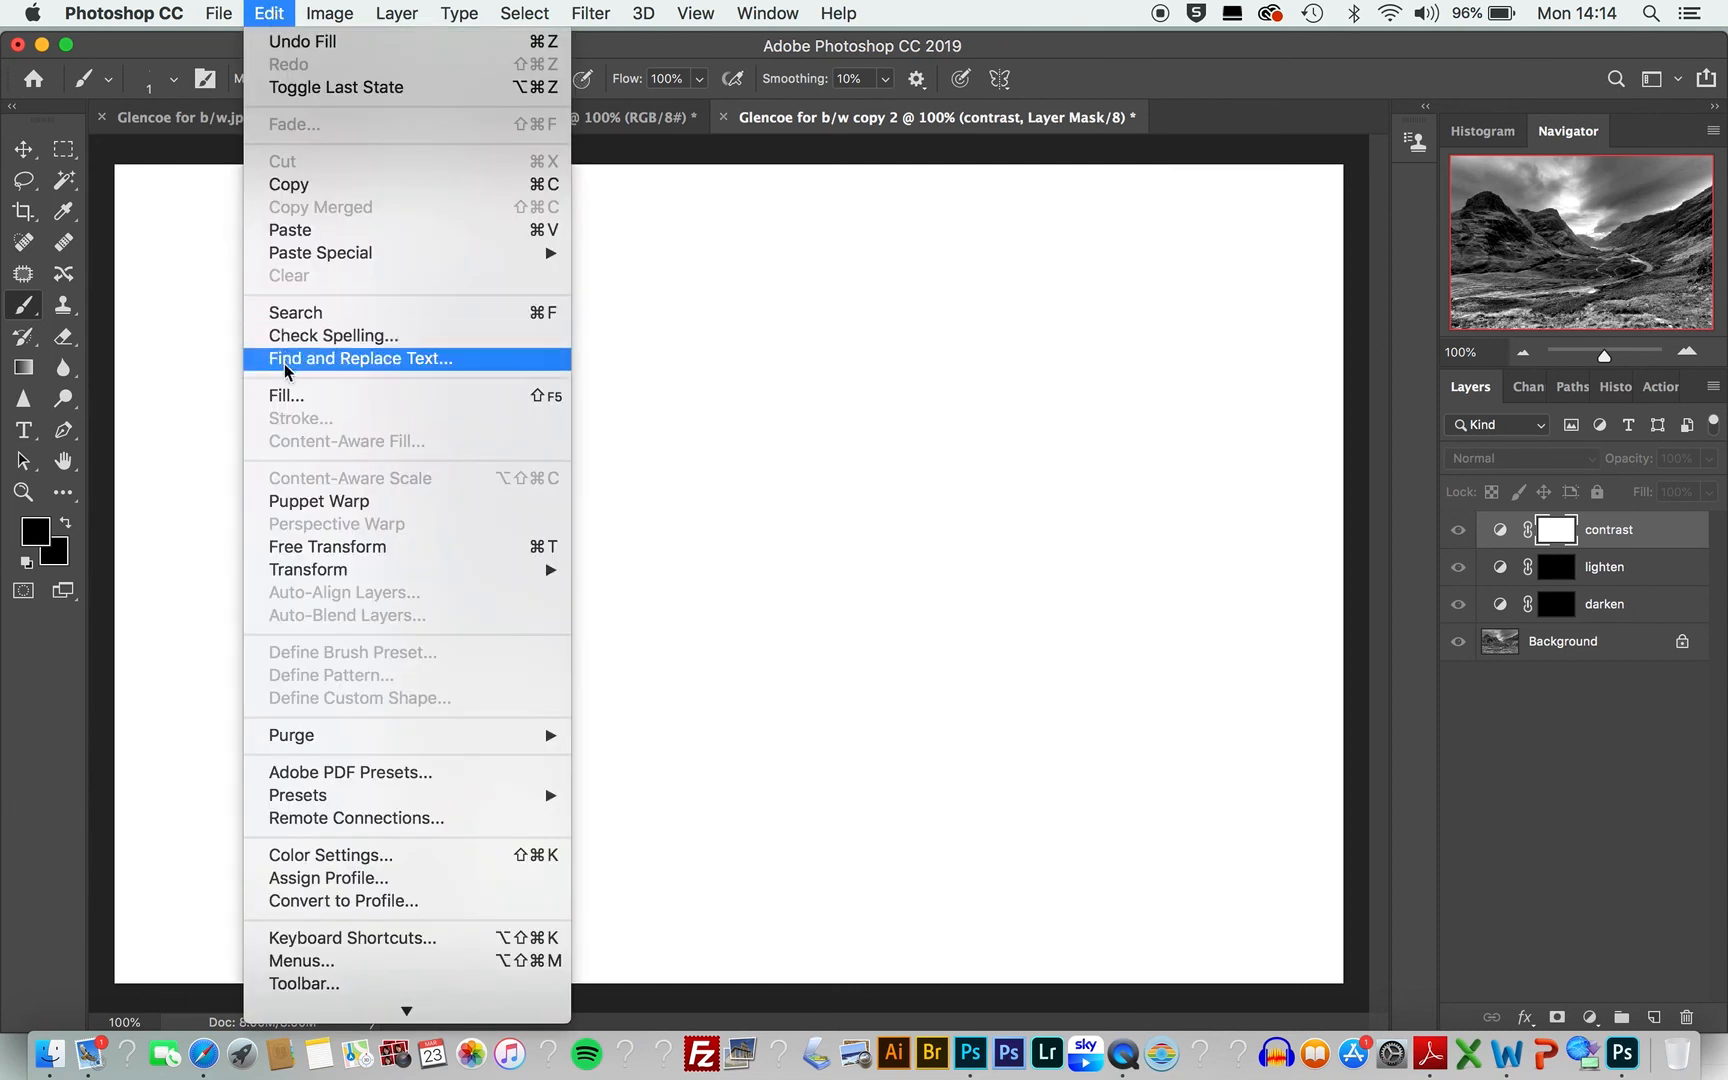
pyautogui.click(285, 396)
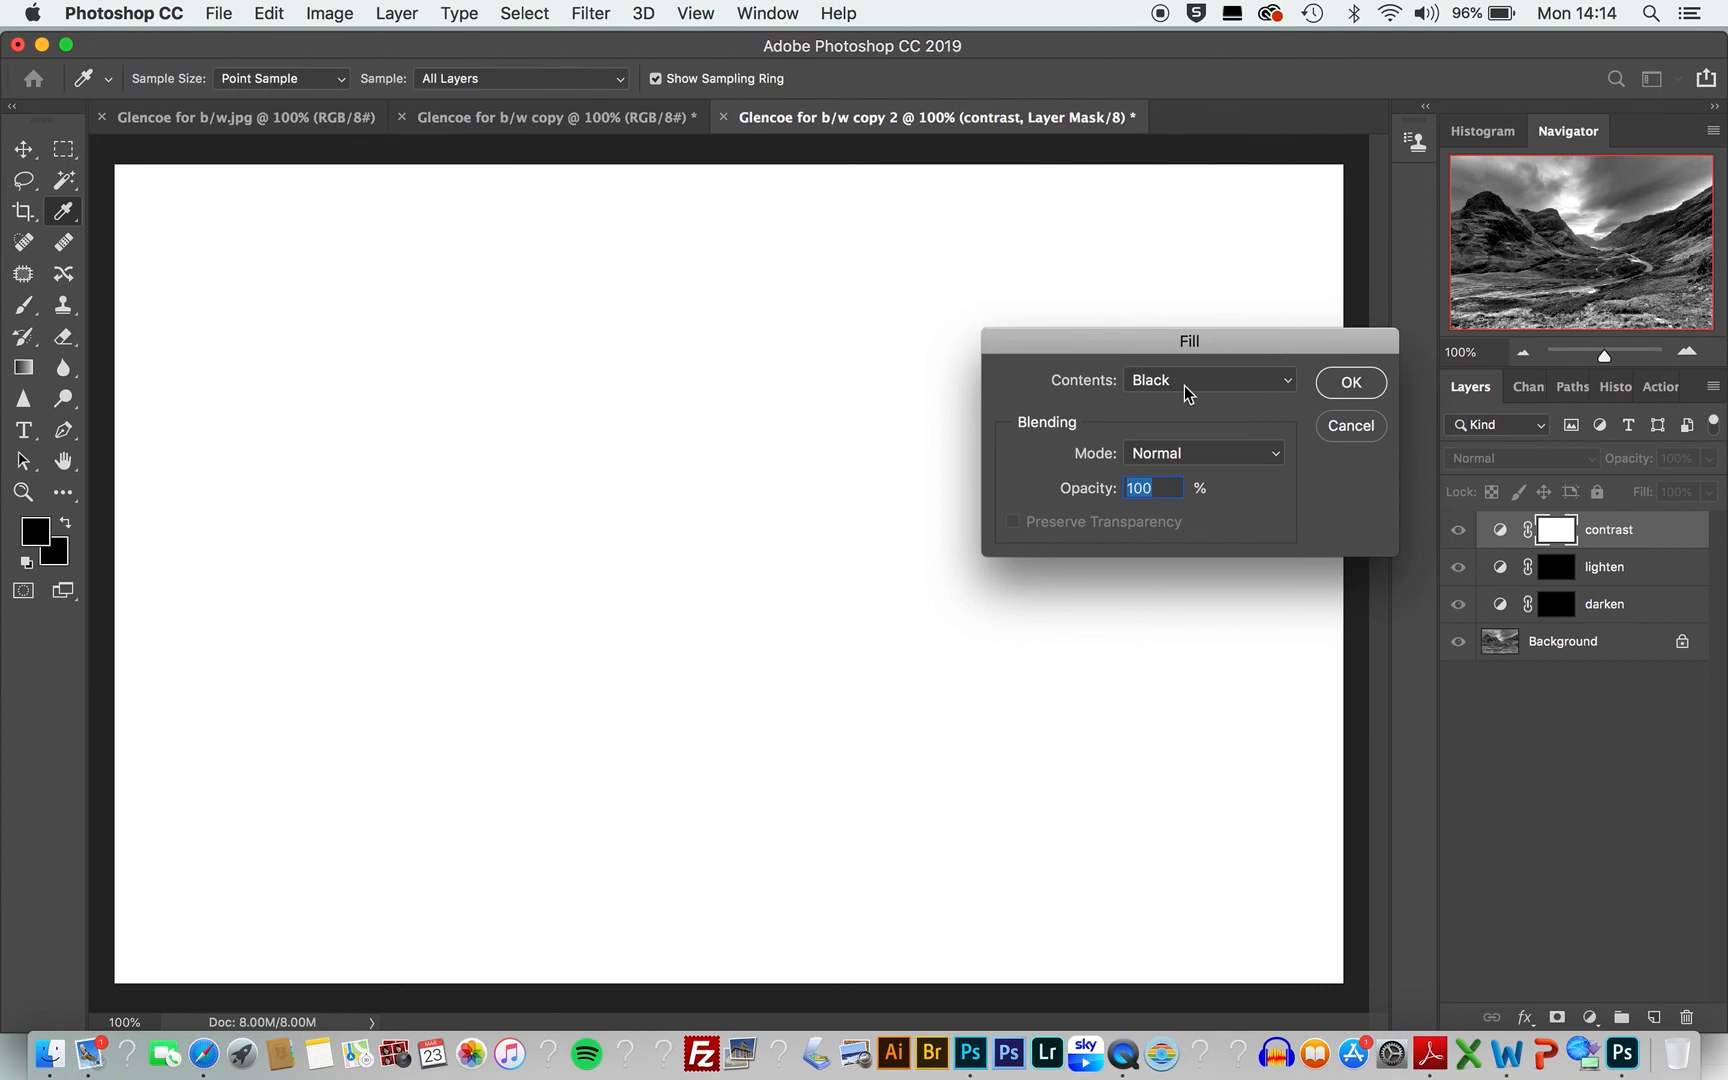
pyautogui.press('Return')
pyautogui.press('b')
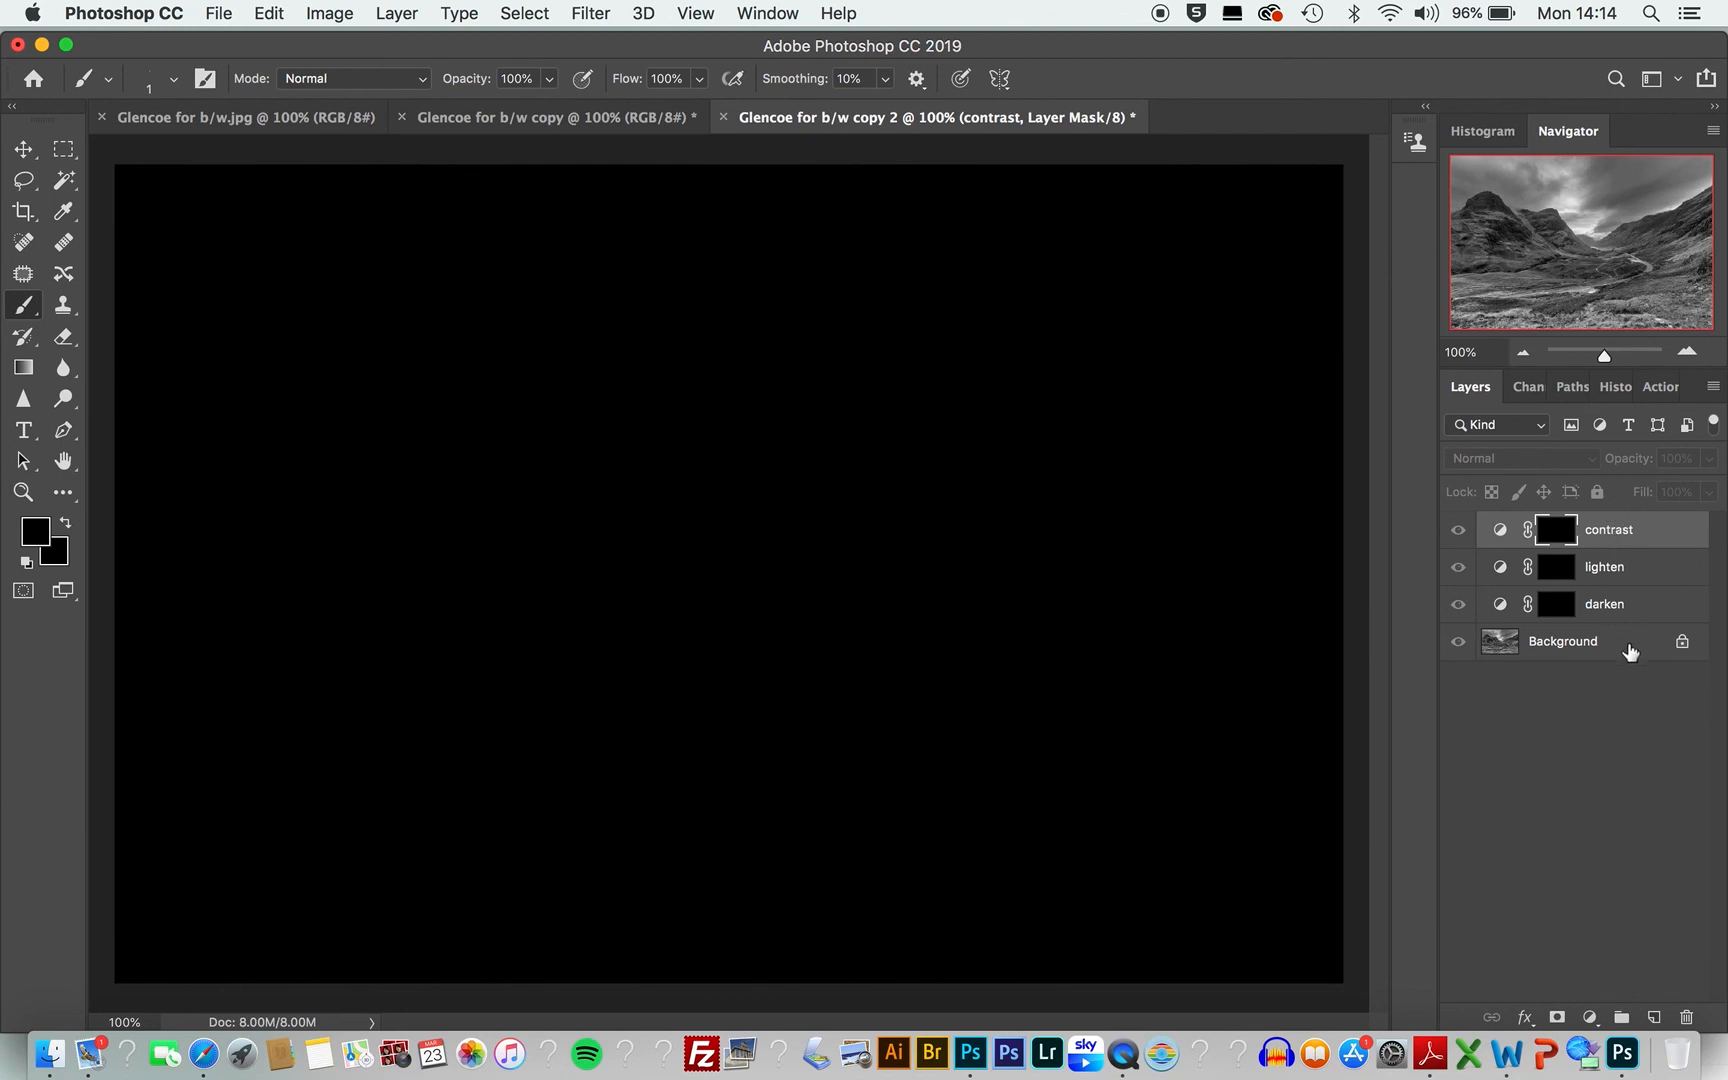
pyautogui.click(1630, 651)
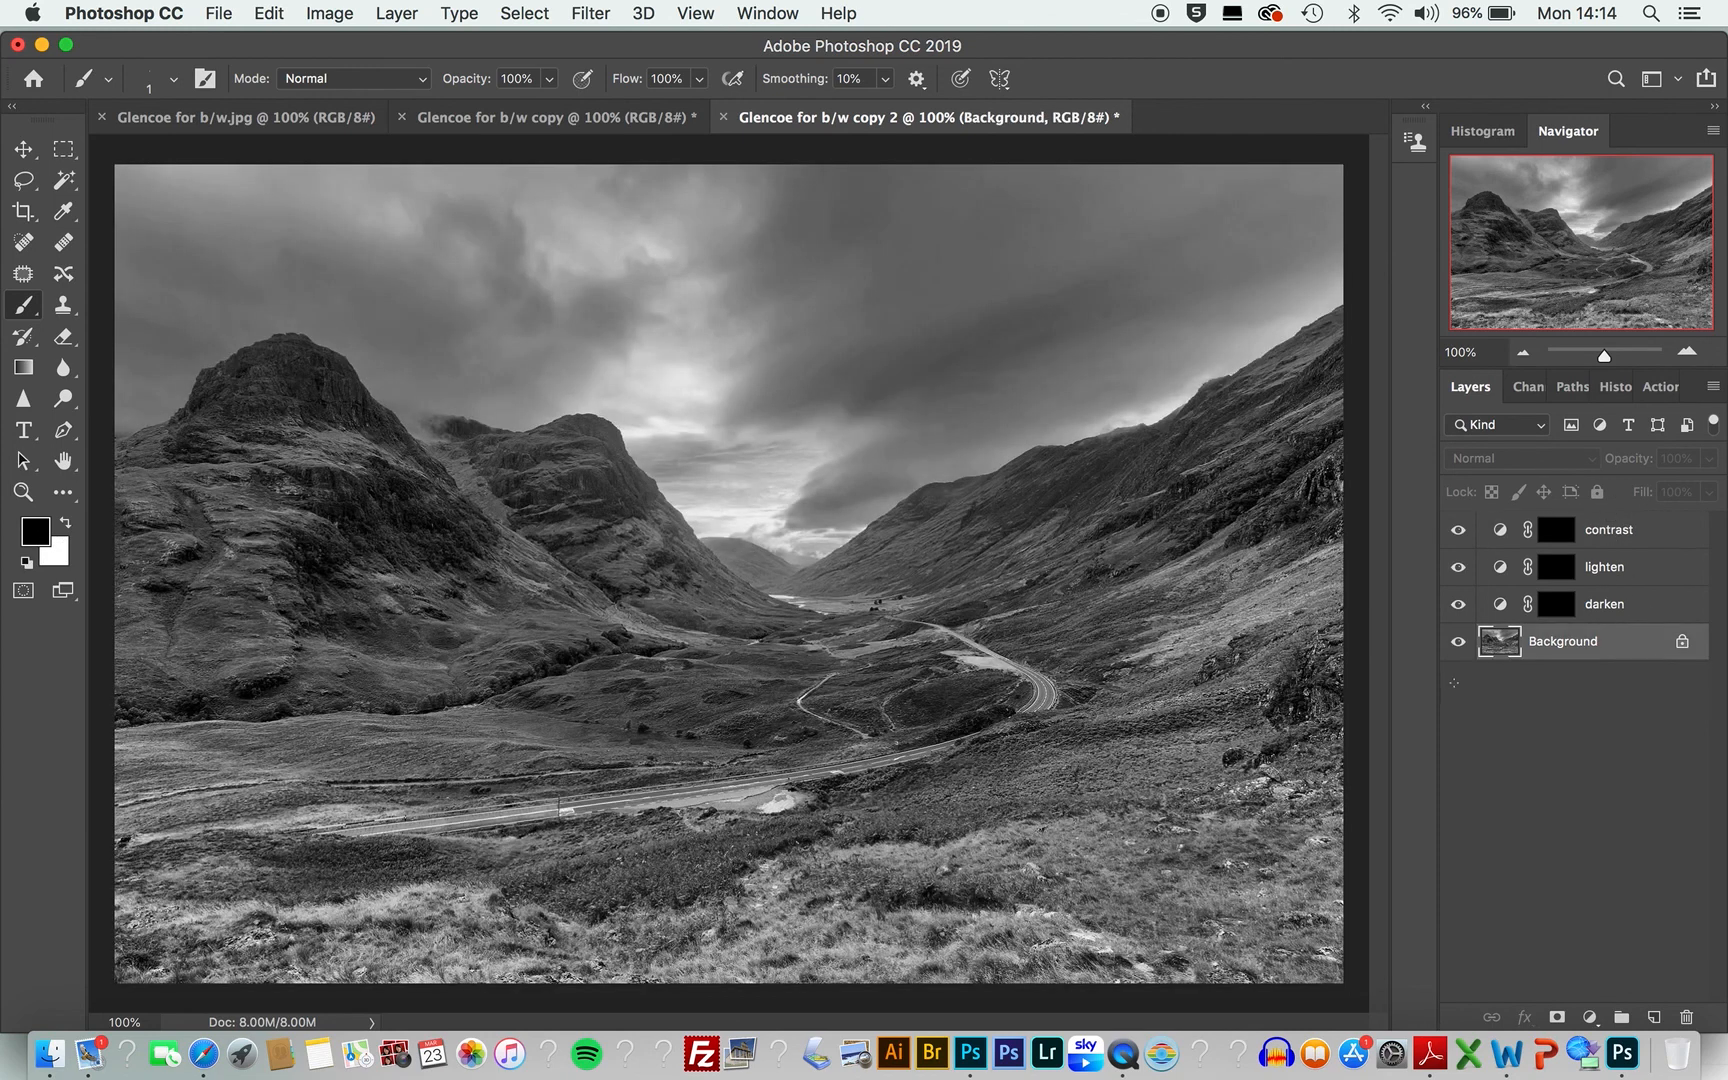